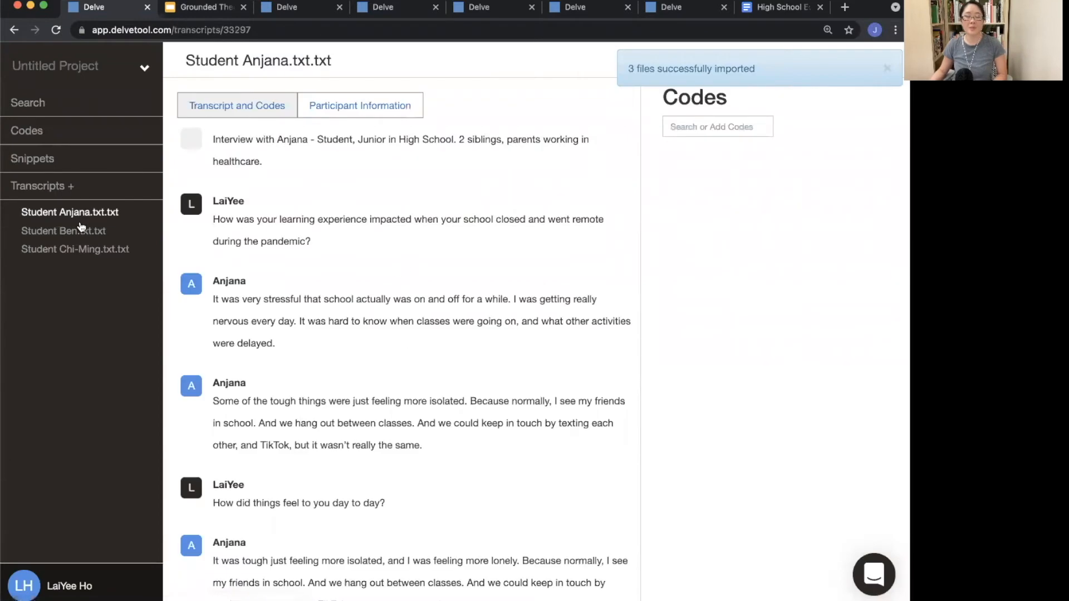
Step: Open the Ben and Chi-Ming student transcripts to review them
click(81, 236)
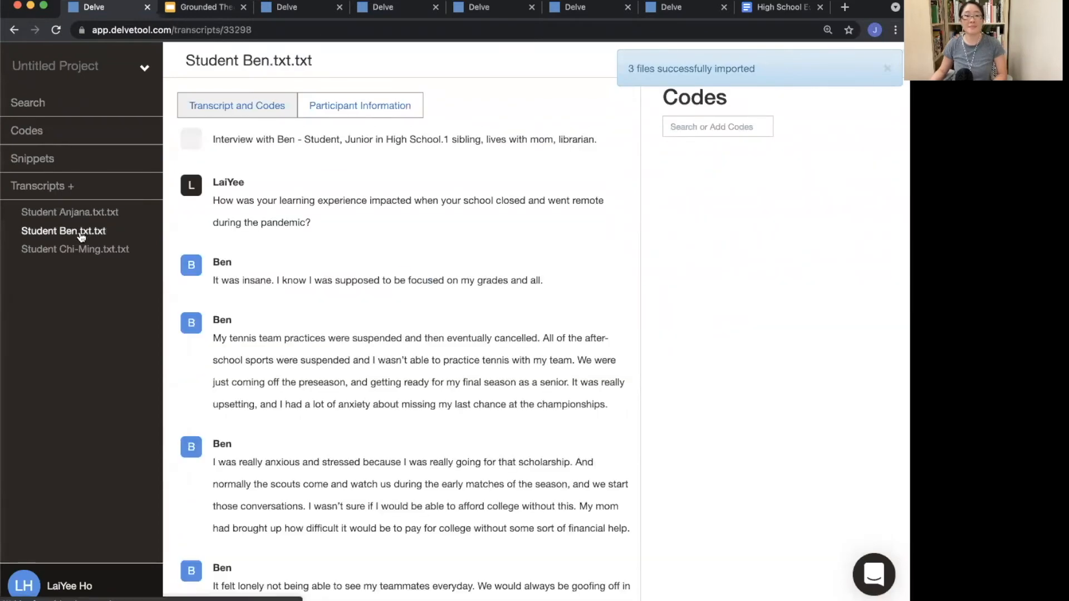
click(81, 252)
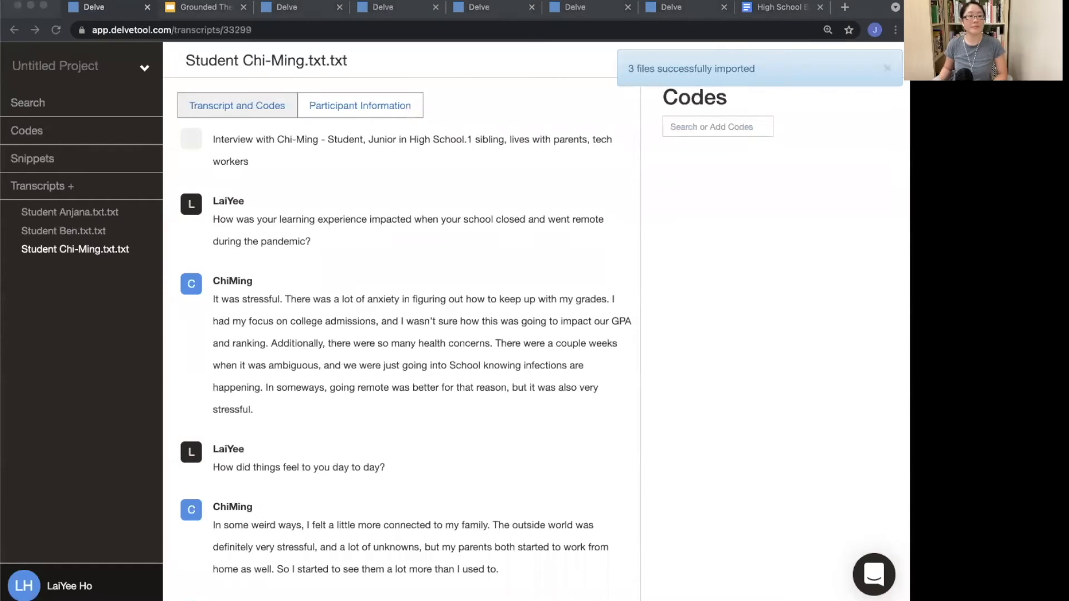
Step: Switch to the Grounded Theory slides and advance two slides to the open coding definition
click(192, 10)
key(Right)
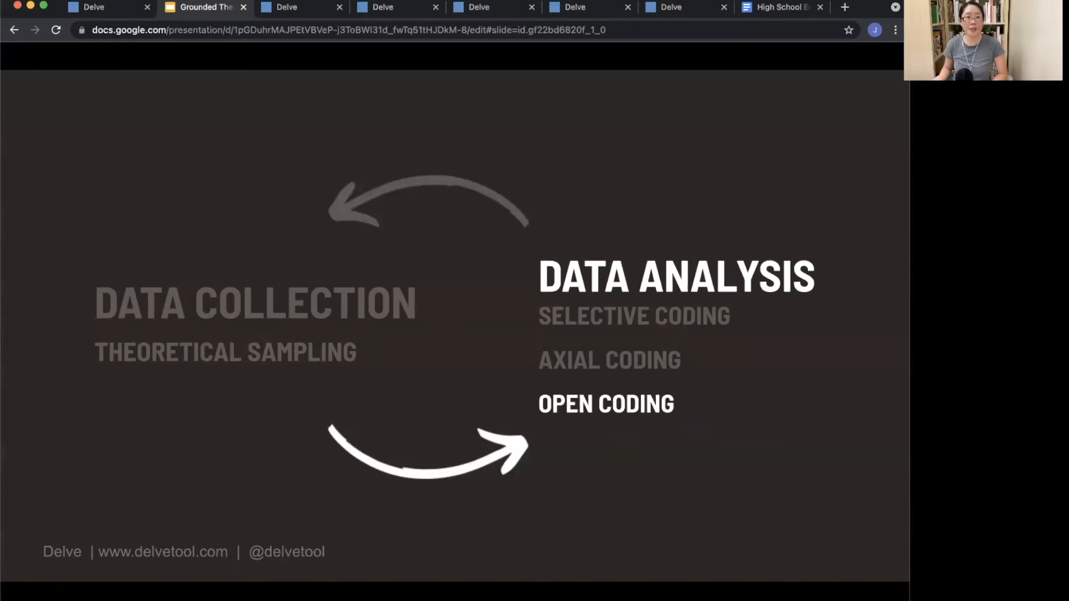
key(Right)
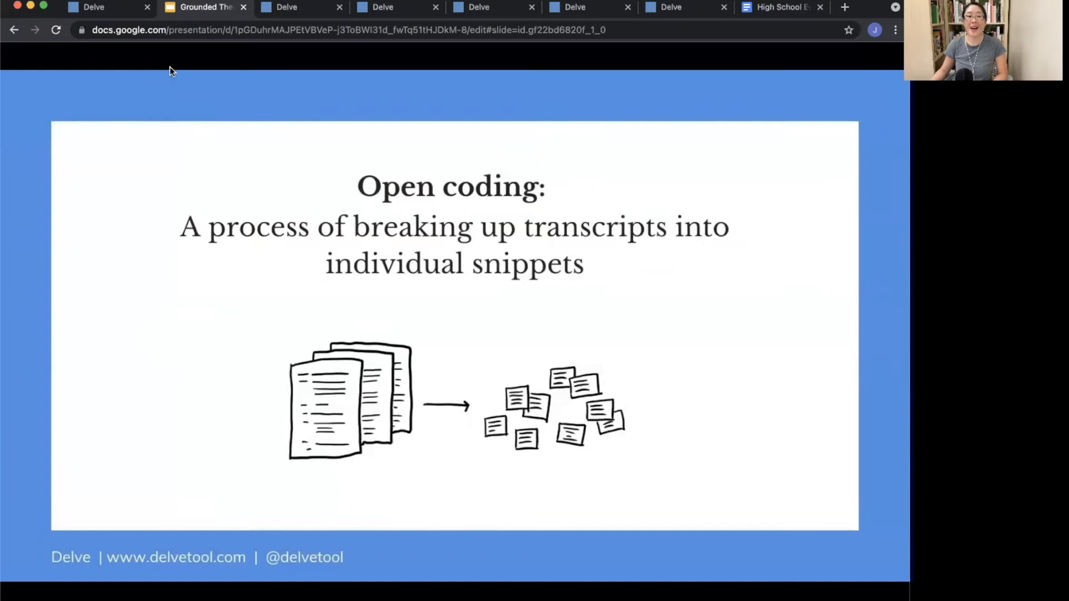
Step: Return to the Delve project, dismiss the import notice, and add a new code named Uncategorized
click(99, 9)
click(887, 70)
click(716, 126)
text(Uncategorized)
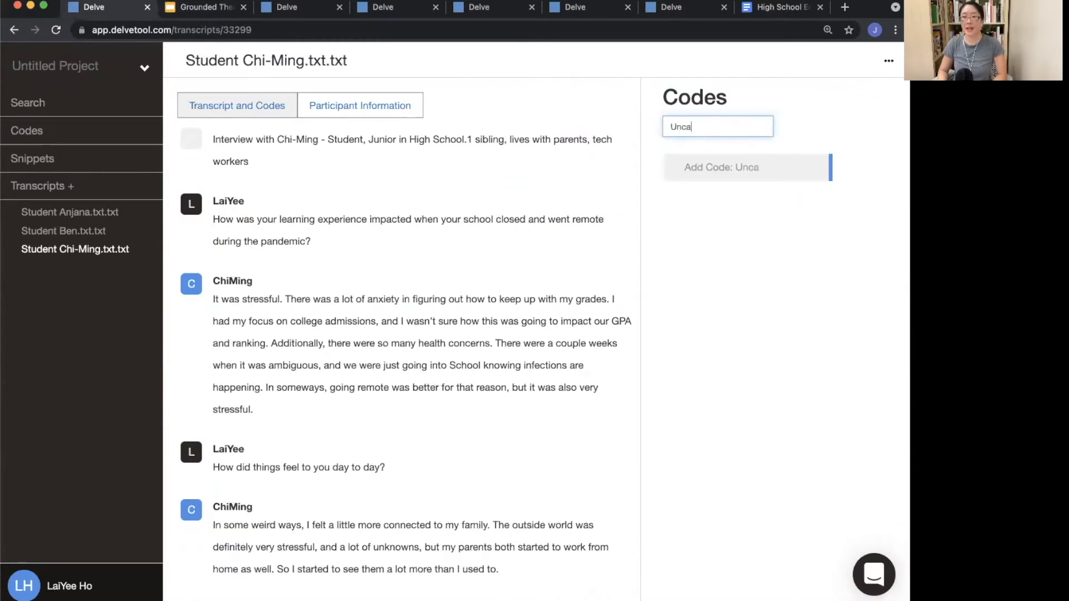
key(Return)
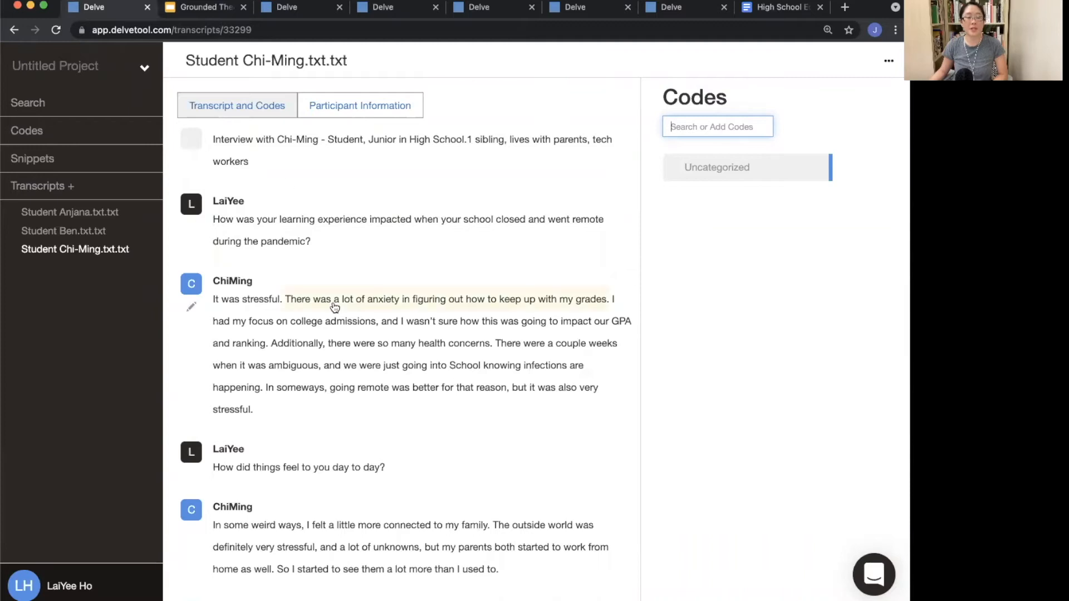
Step: Code Chi-Ming's first two answers, on remote-learning stress and feeling connected to family, with Uncategorized
scroll(223, 273, down, 1)
drag(215, 253, 277, 377)
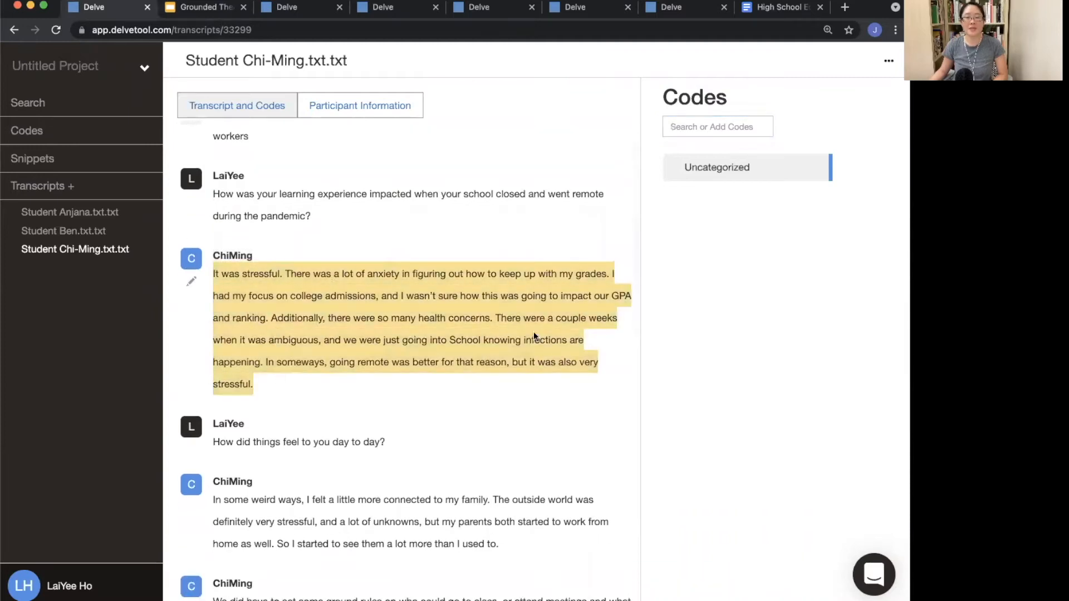
click(731, 166)
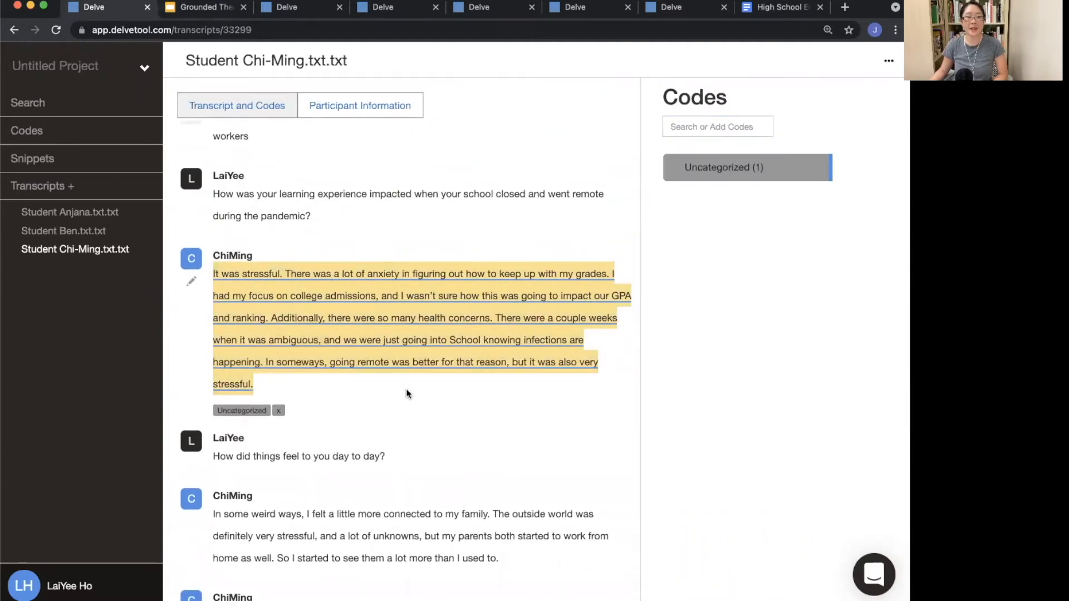
scroll(406, 389, down, 3)
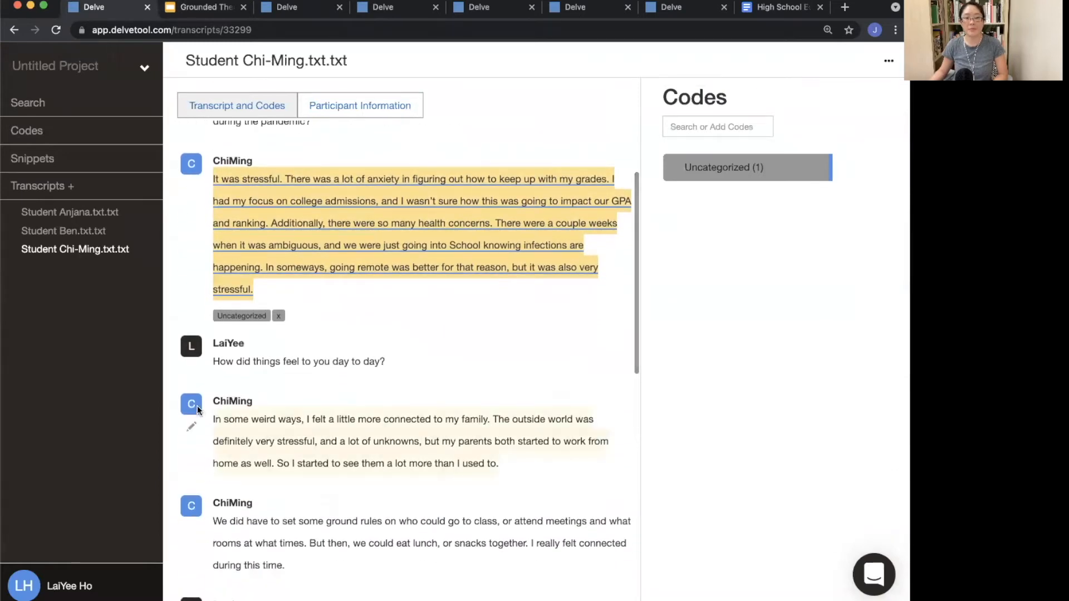
drag(197, 406, 499, 464)
click(676, 164)
Step: Code Chi-Ming's answers about ground rules, his family's reaction and Wi-Fi disruptions with Uncategorized
scroll(195, 376, down, 10)
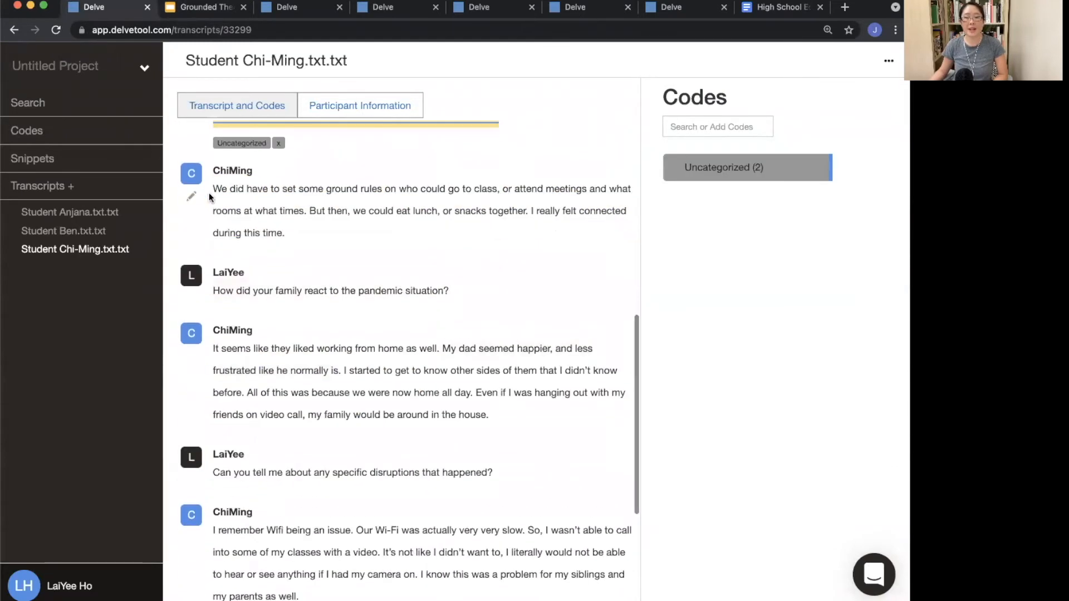
click(195, 172)
click(760, 177)
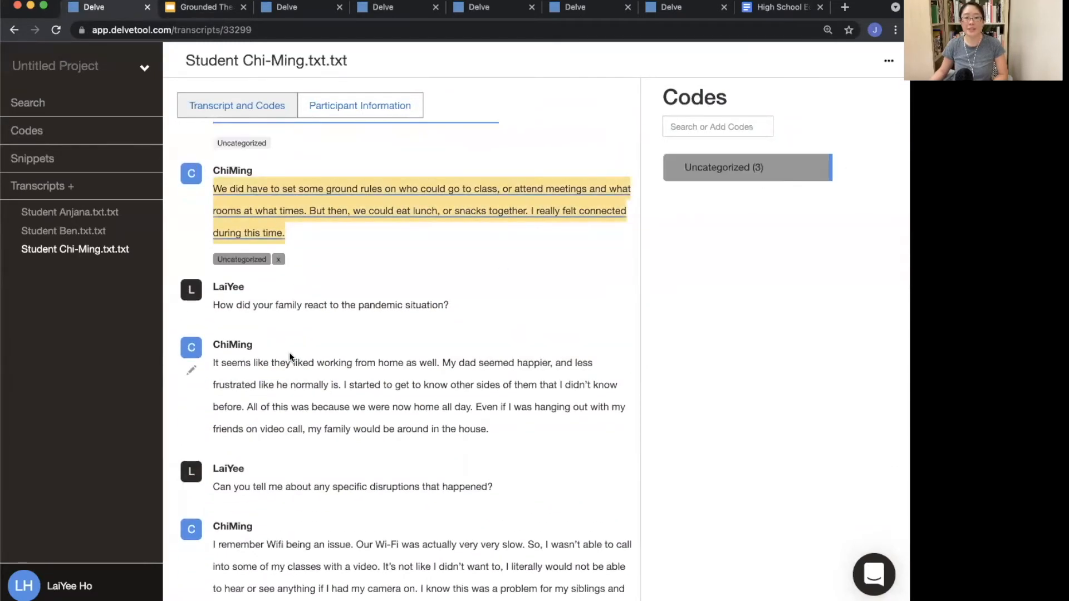
click(180, 344)
click(724, 169)
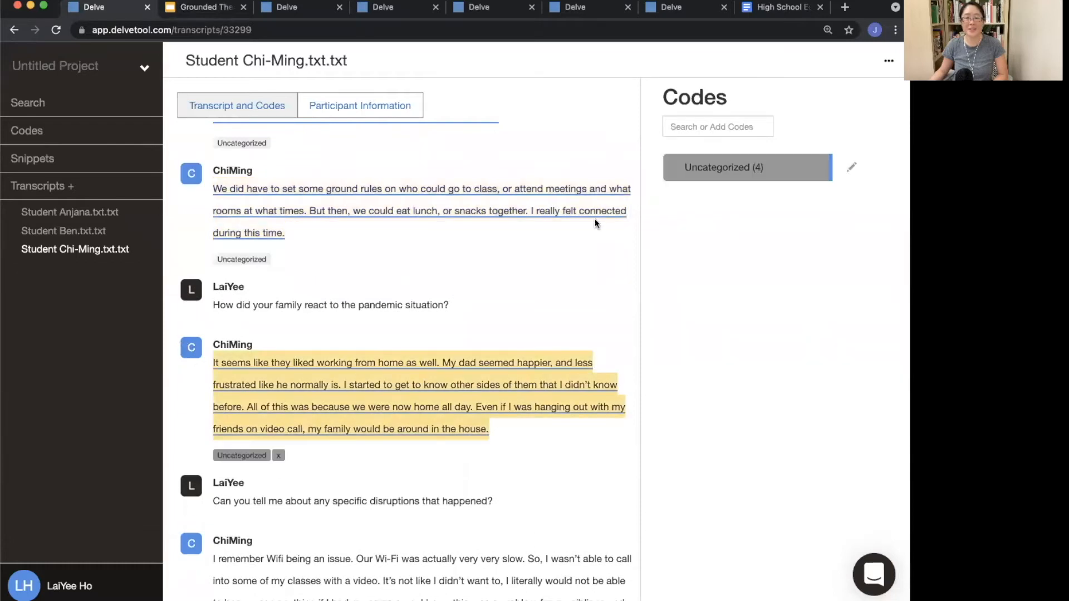
click(190, 540)
click(794, 168)
Step: Code Chi-Ming's answer about adapting after the Wi-Fi problems with Uncategorized
scroll(492, 315, down, 5)
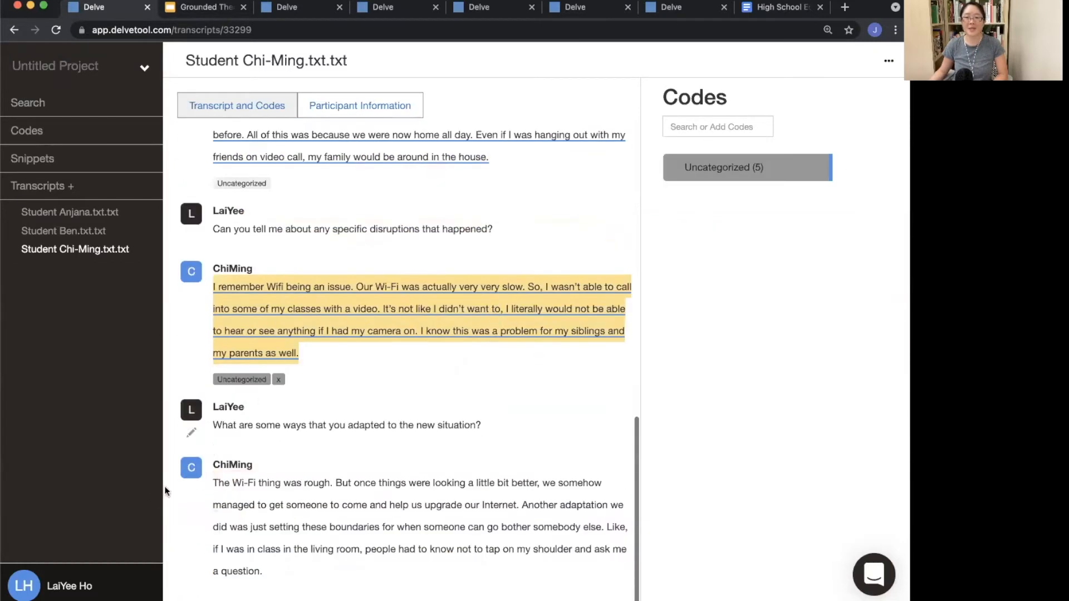
click(191, 468)
click(751, 167)
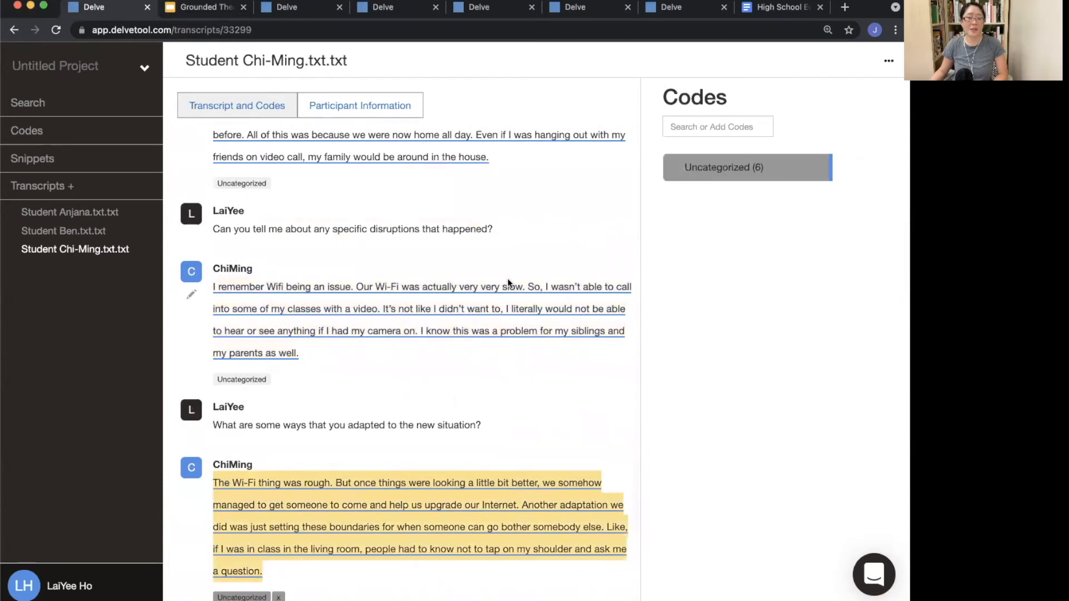
scroll(342, 428, down, 1)
Step: Open Ben's transcript and code his answers about cancelled tennis and the scholarship with Uncategorized
click(69, 230)
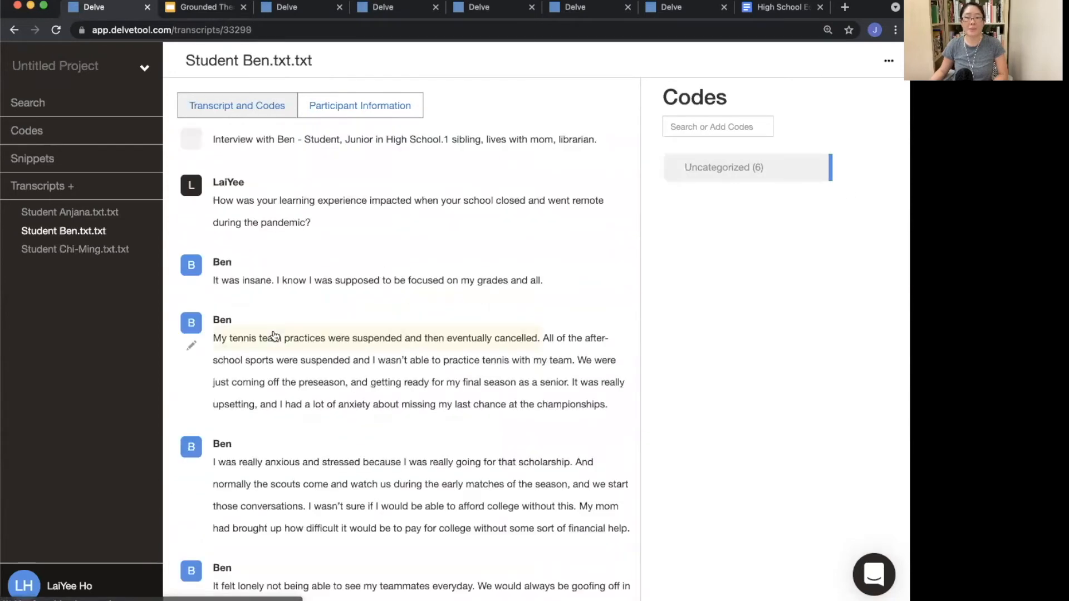
click(194, 321)
click(695, 173)
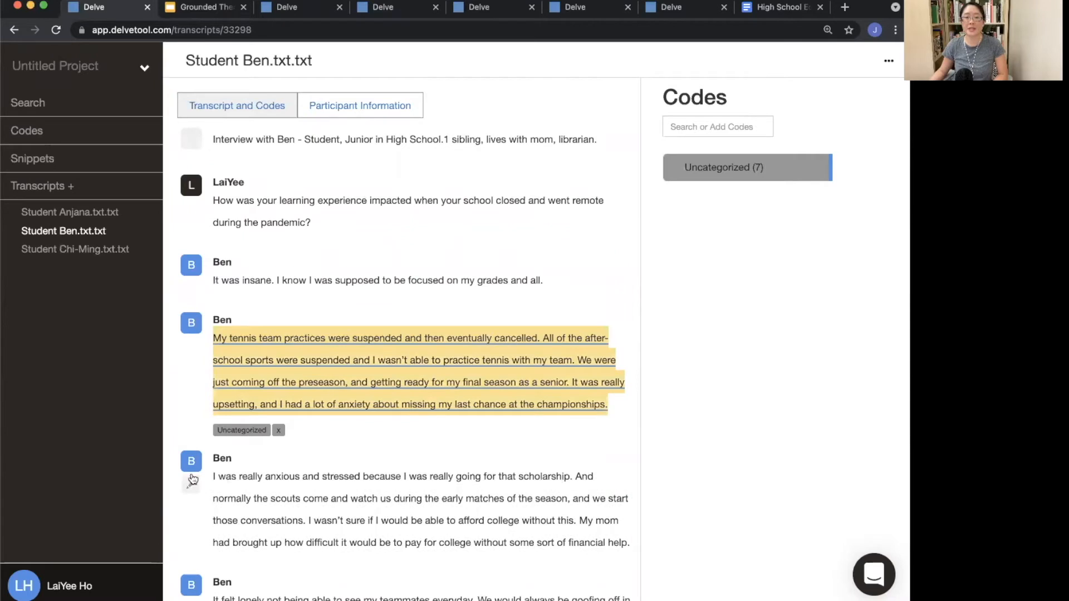
click(191, 481)
click(748, 159)
Step: Code Ben's workout answer and the passage about his mom, the family question and her gigs with Uncategorized
scroll(337, 315, down, 8)
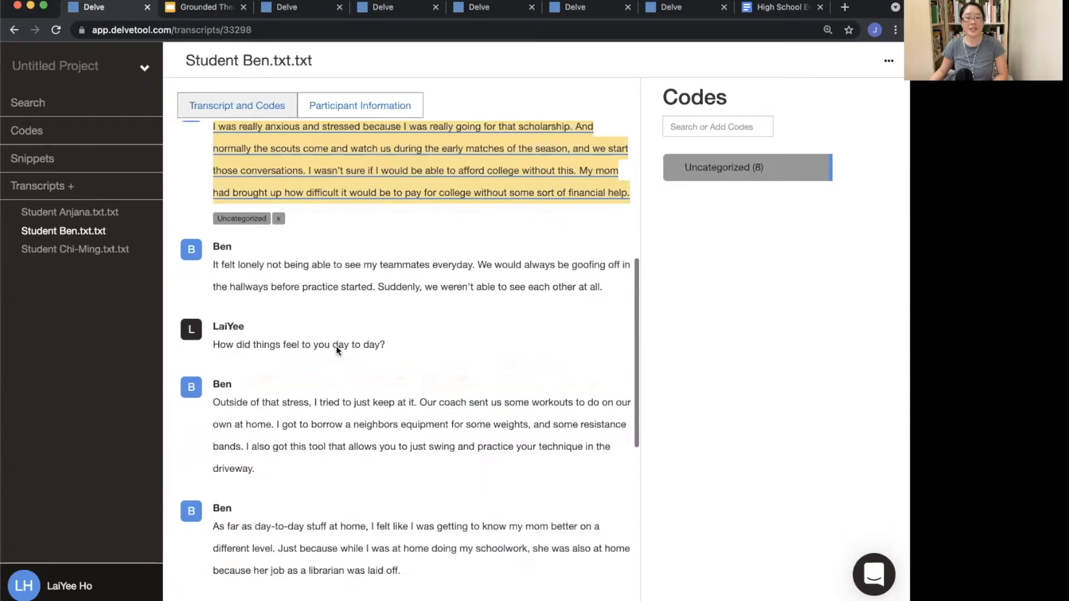
click(188, 300)
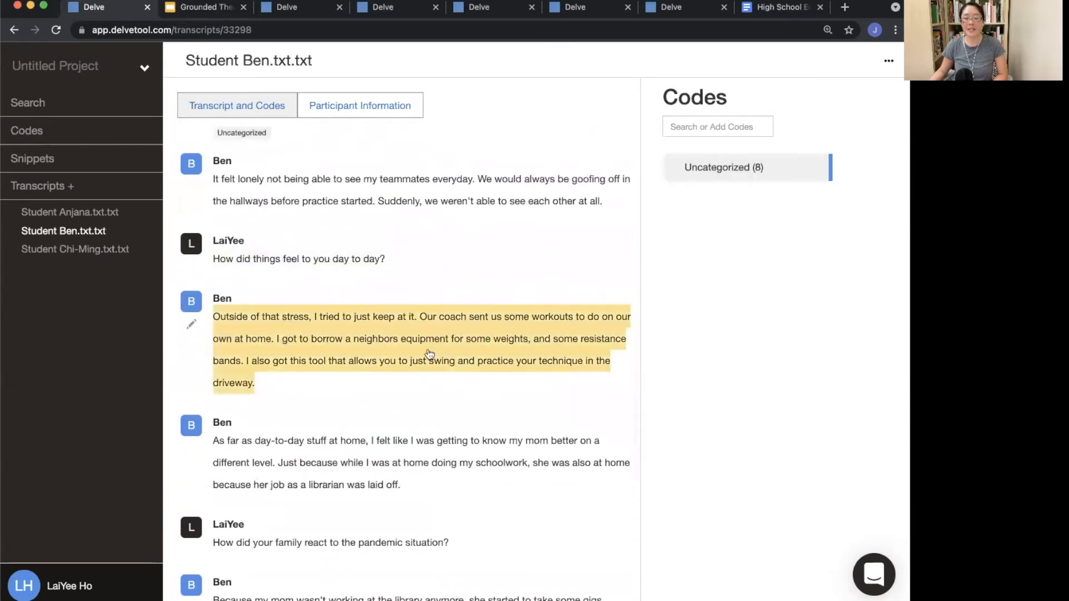
click(732, 170)
scroll(289, 404, down, 3)
drag(215, 299, 462, 504)
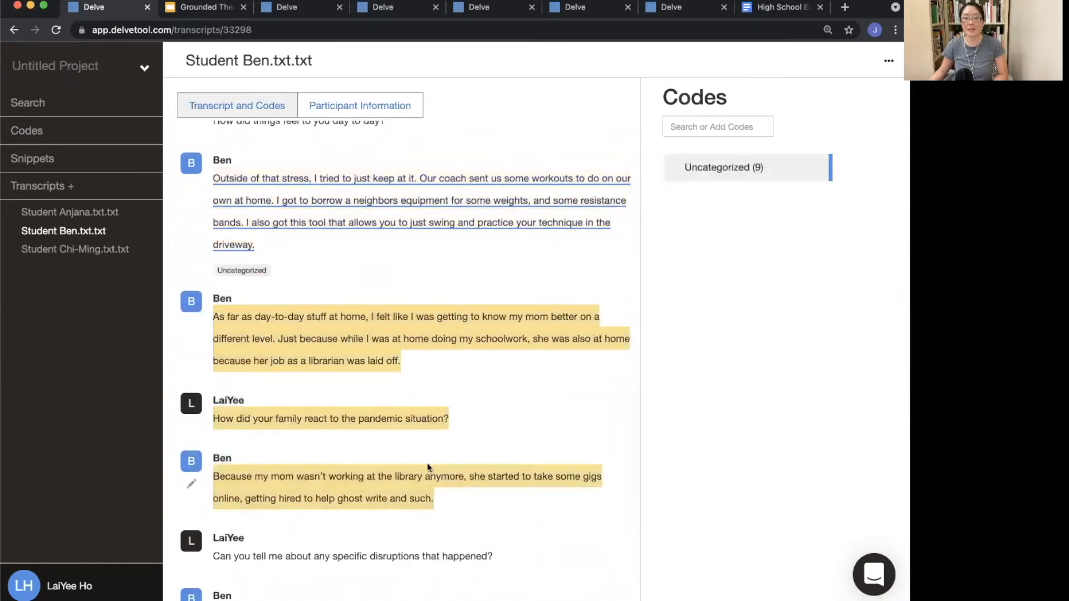
click(728, 170)
Step: Code the phrase "Can you tell me about any specific" in the disruptions question with Uncategorized
scroll(245, 364, down, 5)
drag(211, 355, 367, 356)
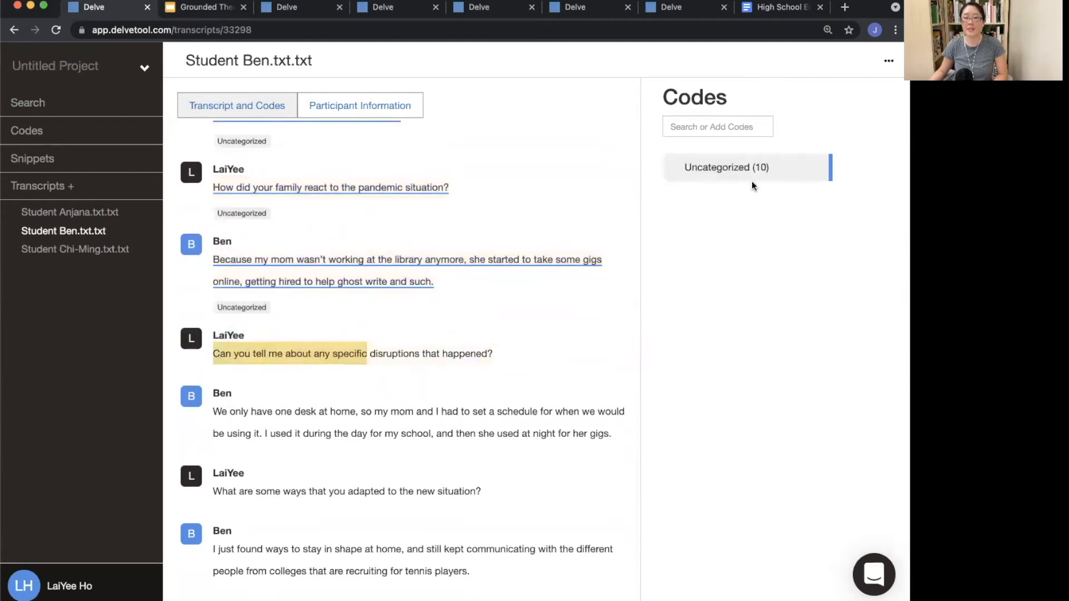
click(752, 182)
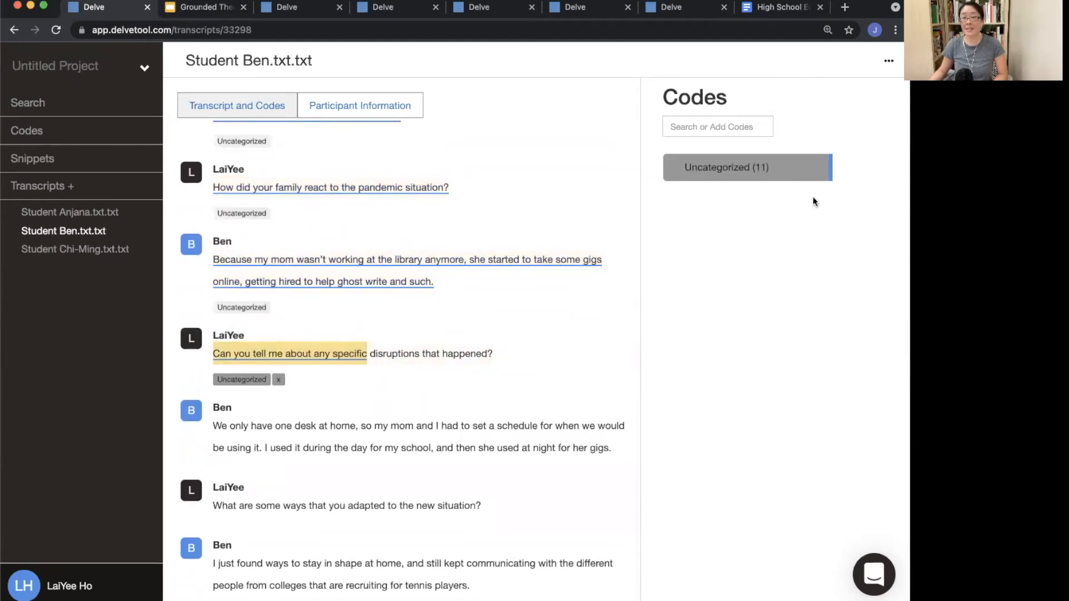
Step: Open the Uncategorized code's details and scroll through its collected snippets, then close them
click(852, 167)
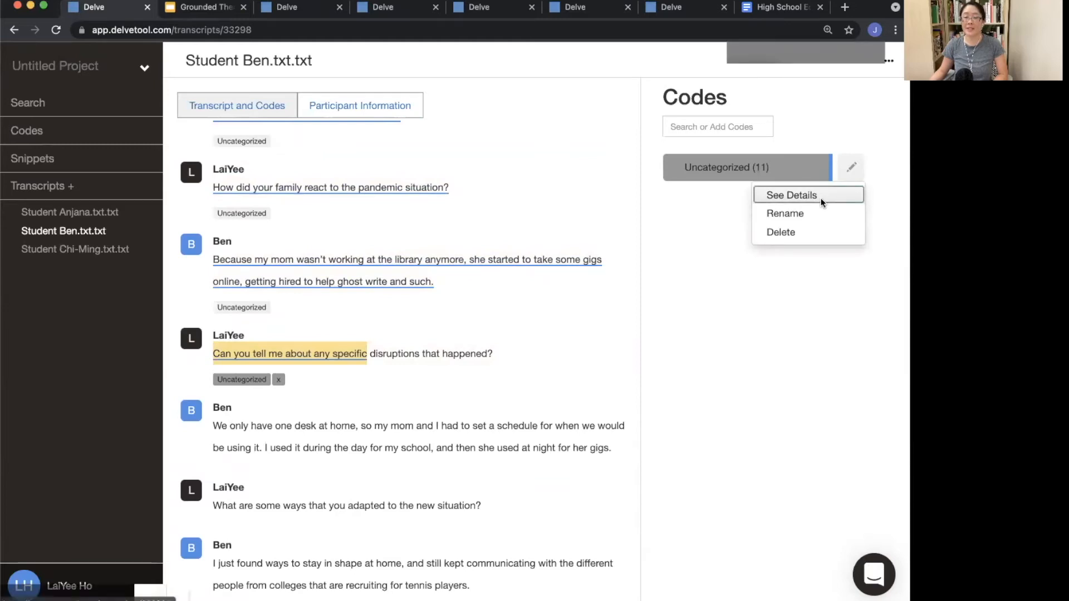
click(821, 199)
scroll(410, 515, down, 20)
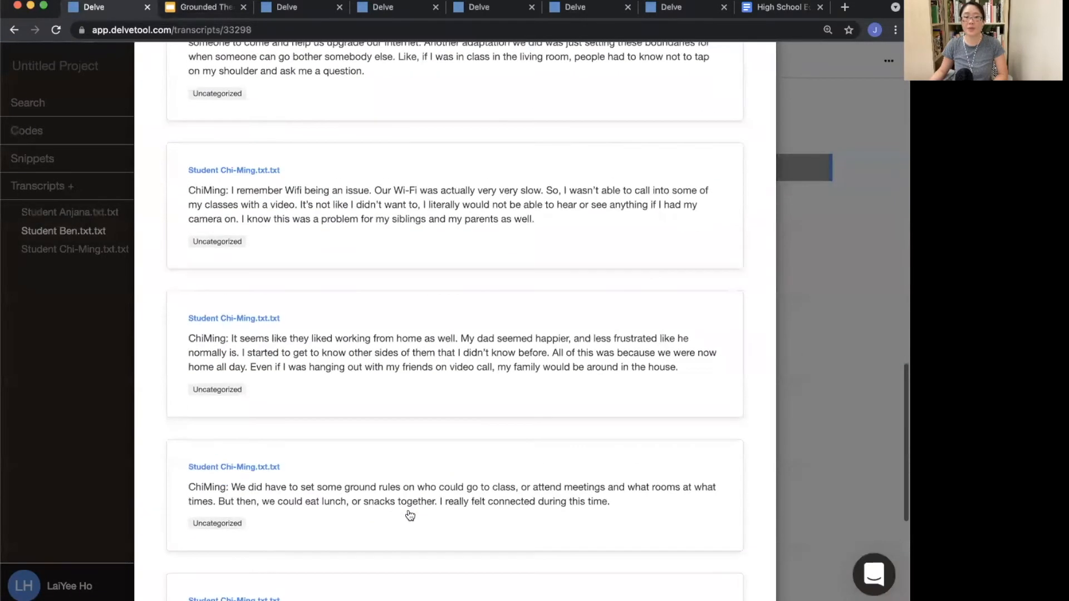
scroll(409, 515, down, 5)
scroll(405, 516, up, 20)
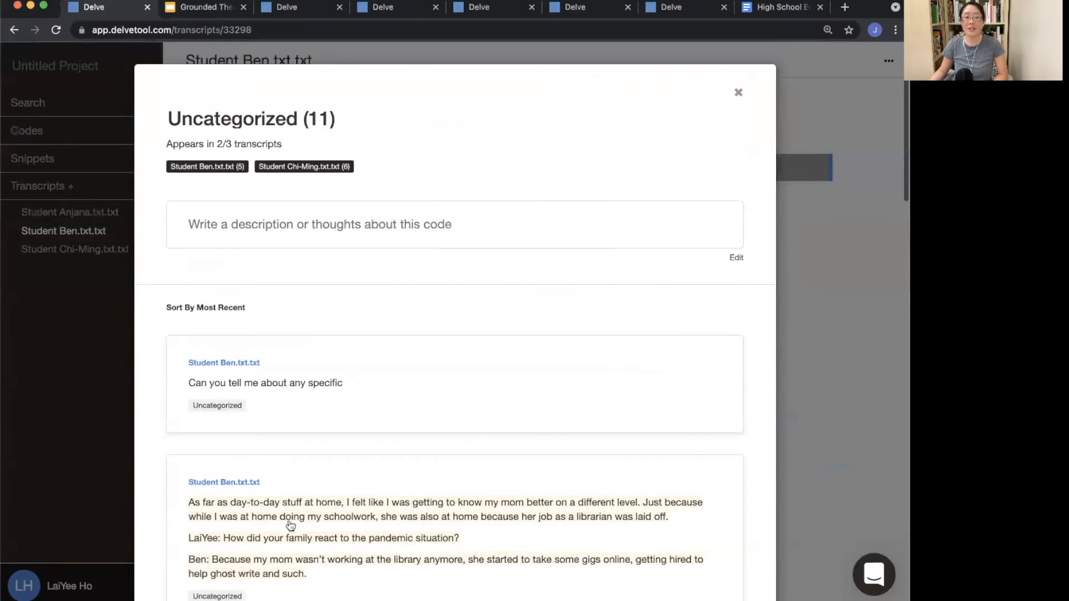
click(112, 460)
Step: Open Anjana's transcript and code the opening question and her first answer with Uncategorized
click(111, 250)
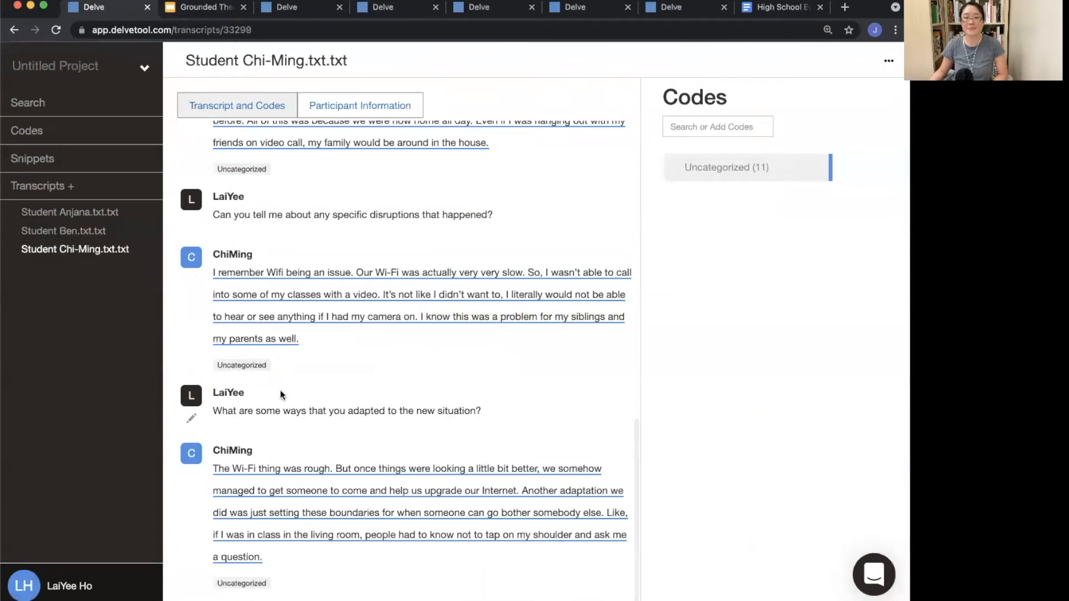
click(115, 218)
click(189, 227)
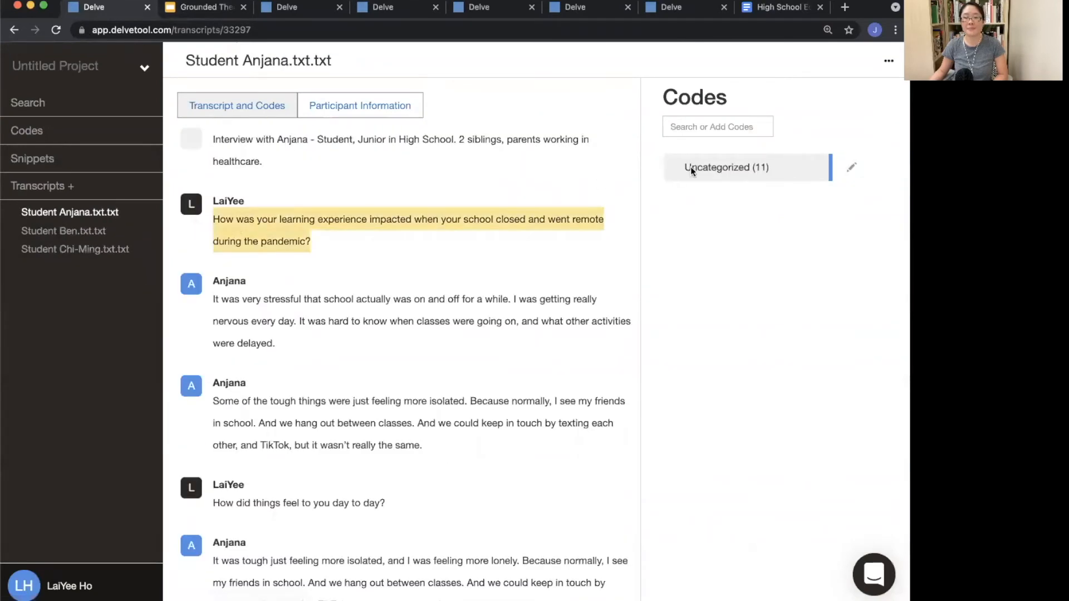
click(690, 166)
click(191, 320)
click(724, 167)
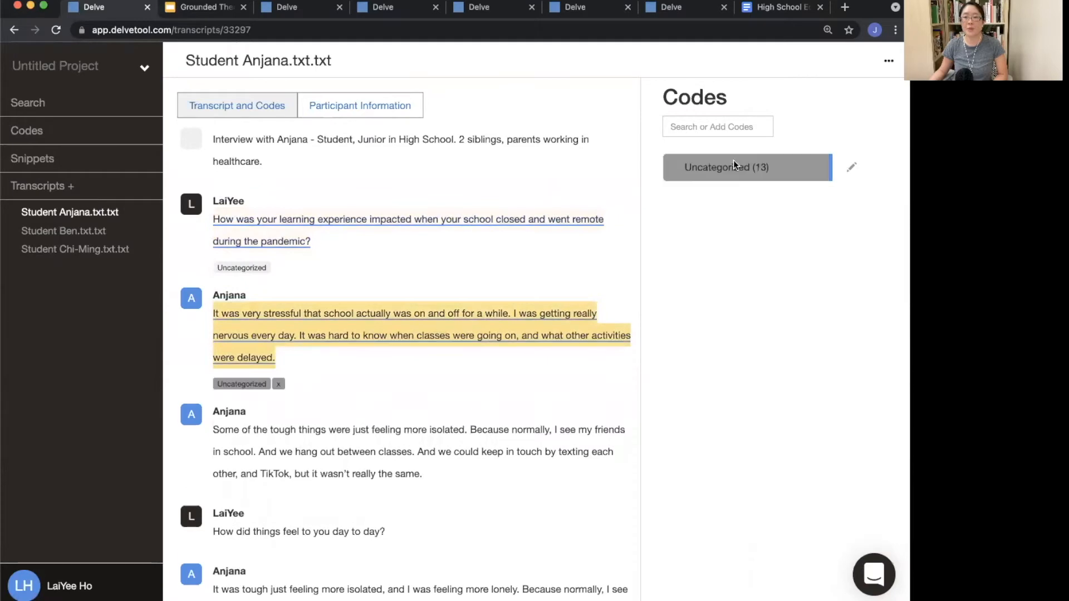
Step: Code Anjana's answers about isolation, loneliness and her parents staying isolated with Uncategorized
drag(219, 414, 409, 536)
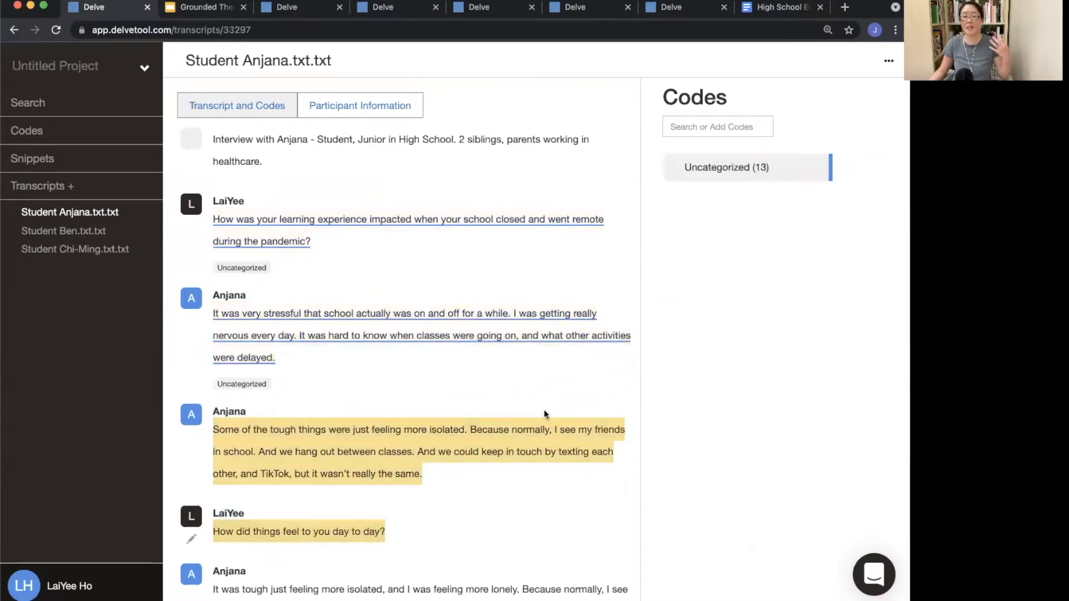
click(764, 171)
scroll(607, 353, down, 5)
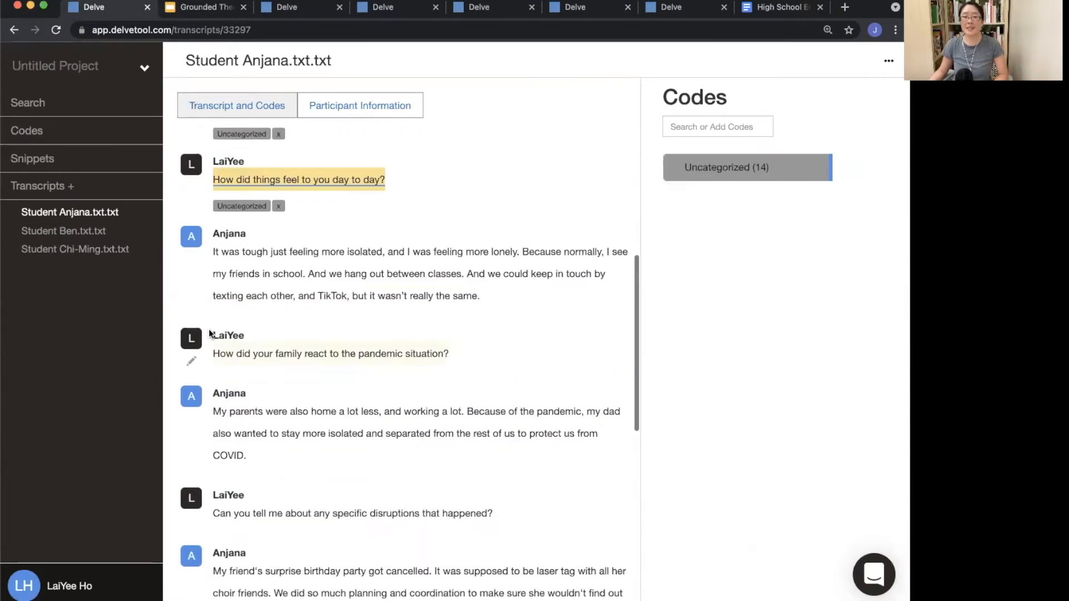
drag(213, 250, 532, 308)
click(754, 166)
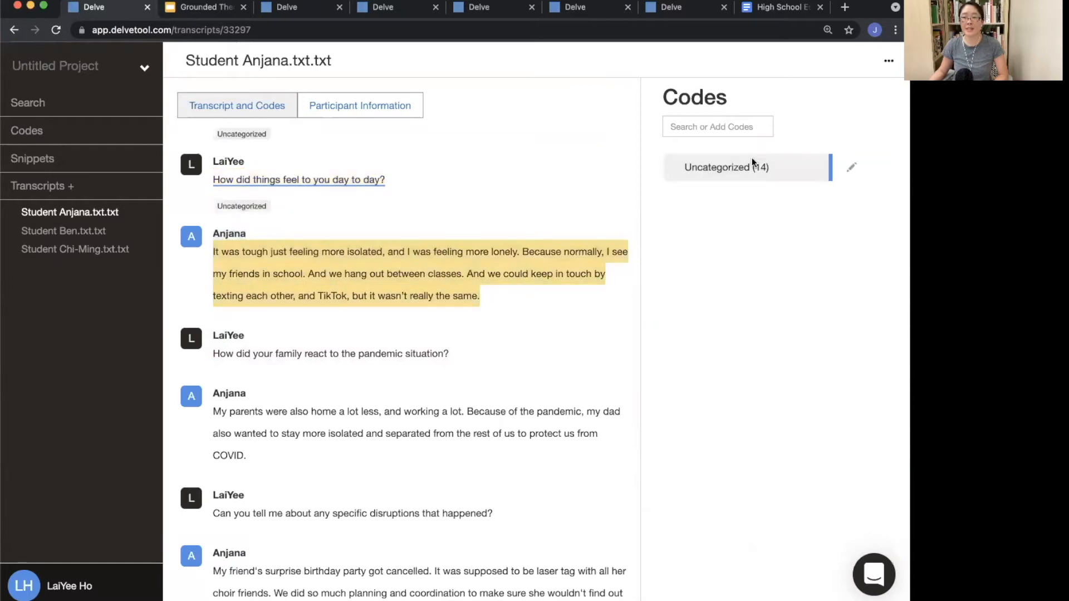
drag(214, 424, 247, 473)
click(779, 166)
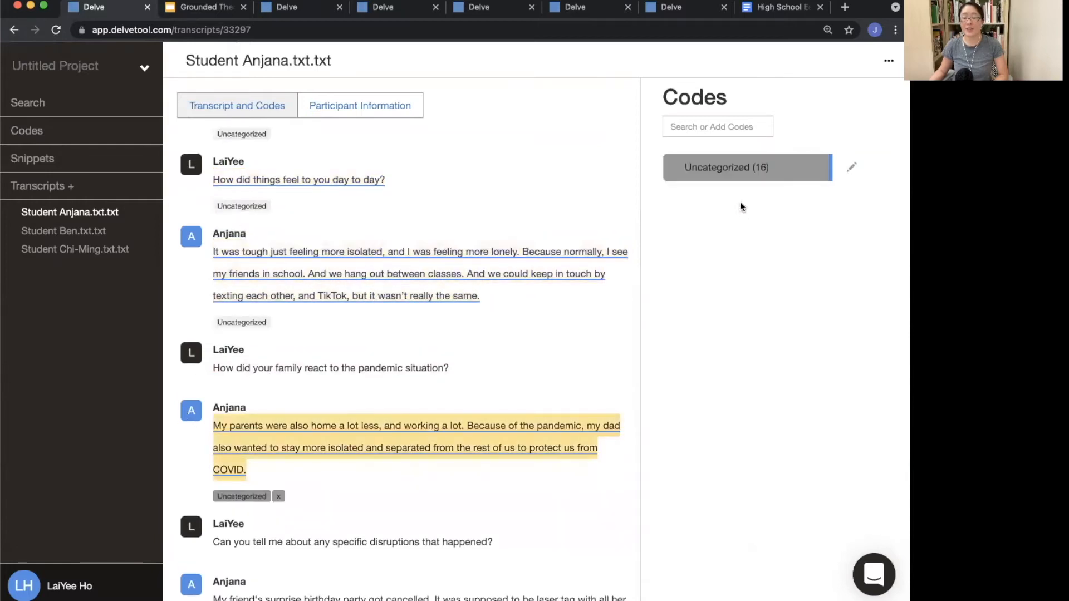
Step: Open the Uncategorized code's details to review its snippets across all three transcripts, then close them
scroll(472, 375, down, 5)
click(852, 168)
click(792, 195)
scroll(447, 462, down, 15)
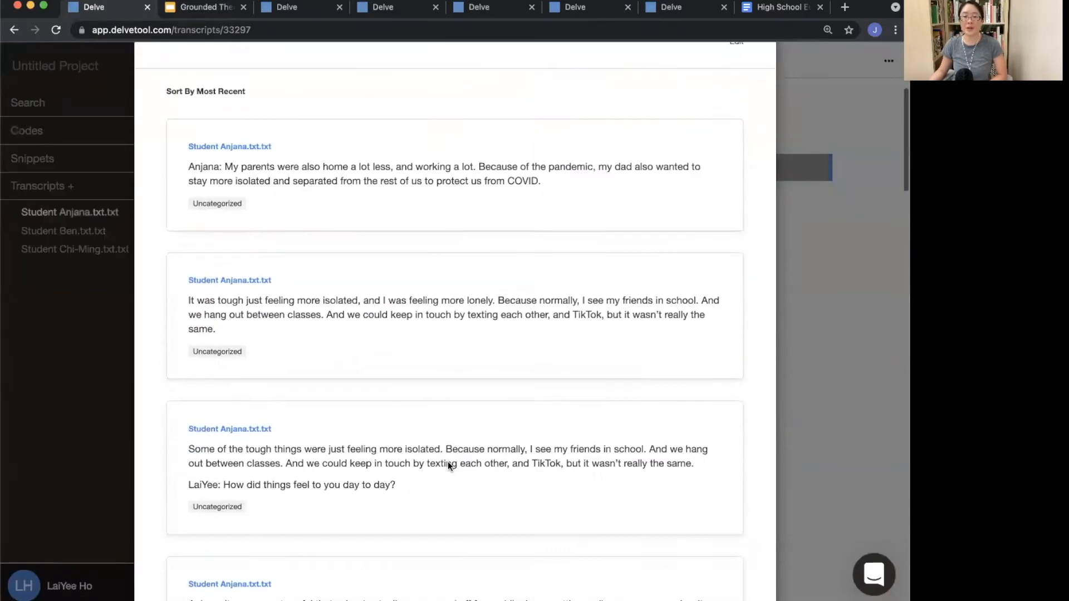
scroll(449, 466, up, 15)
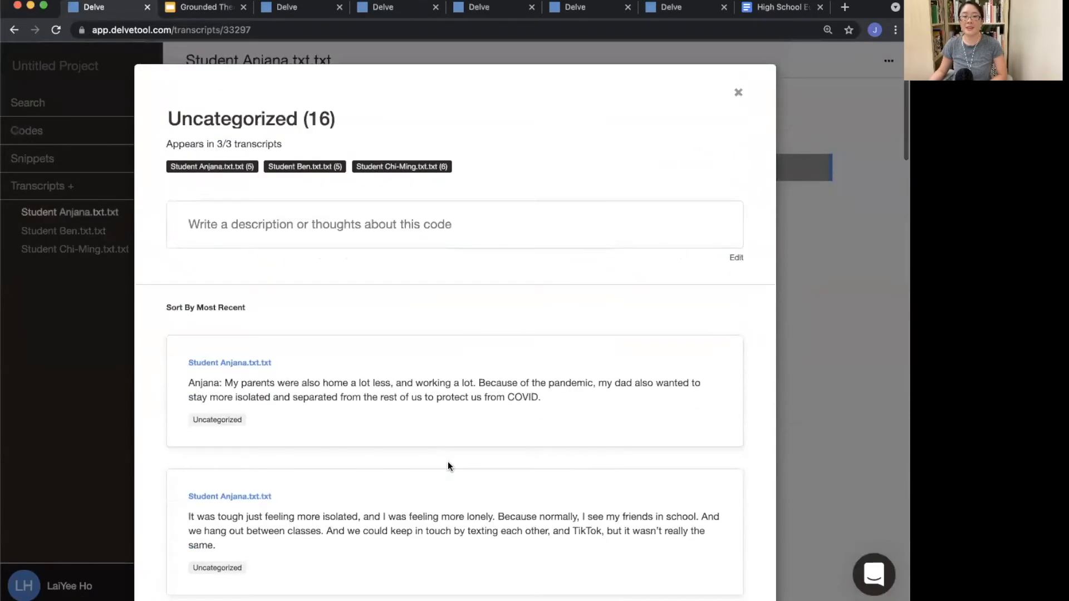
click(74, 416)
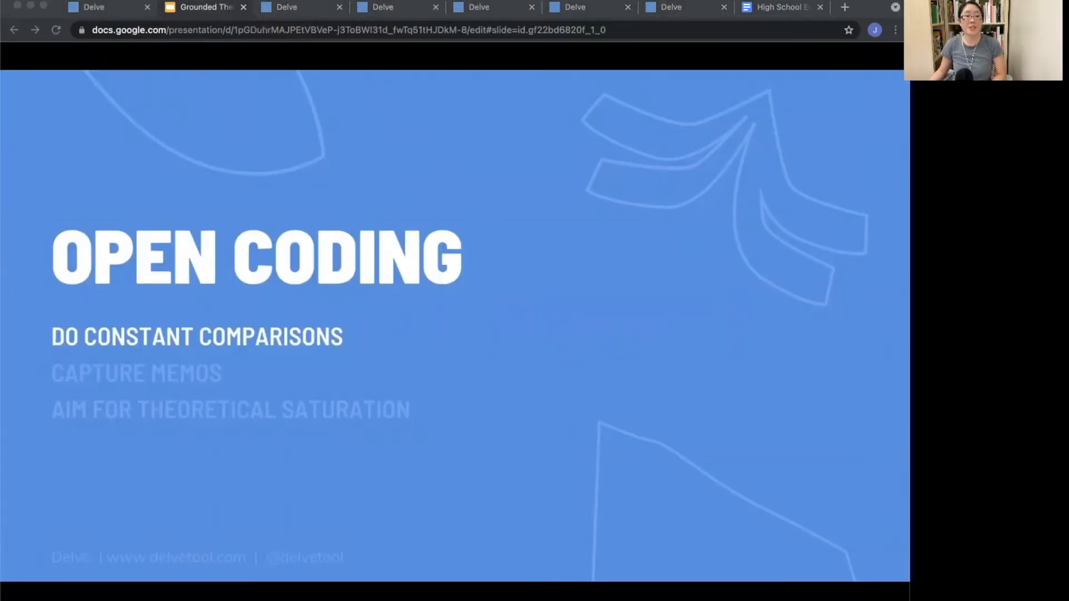
Step: Advance the presentation to the constant comparative method slide
key(Right)
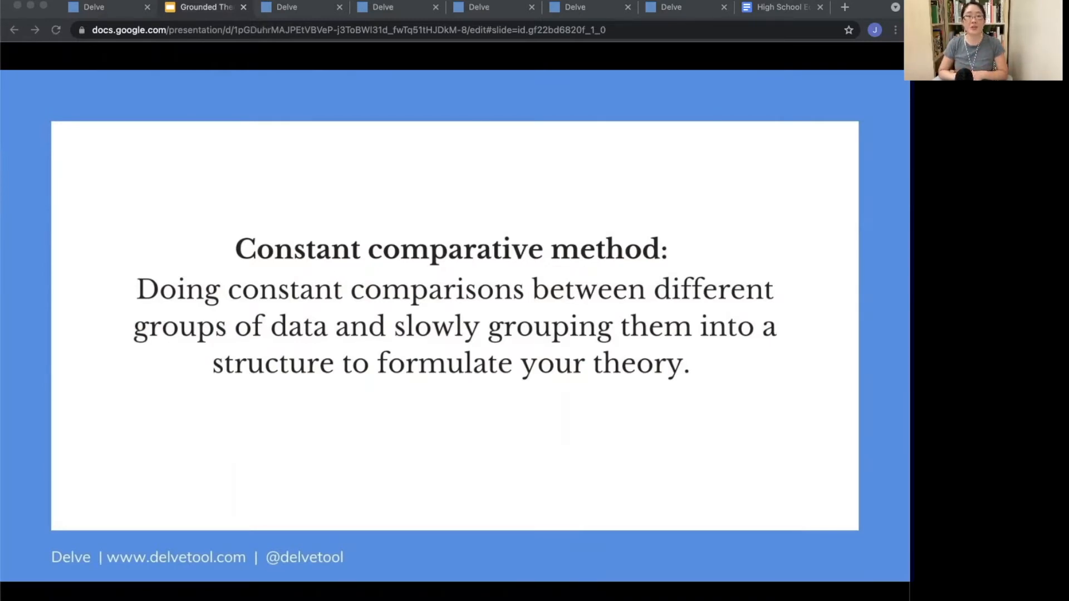
Step: Advance the presentation to the open coding slide
key(Right)
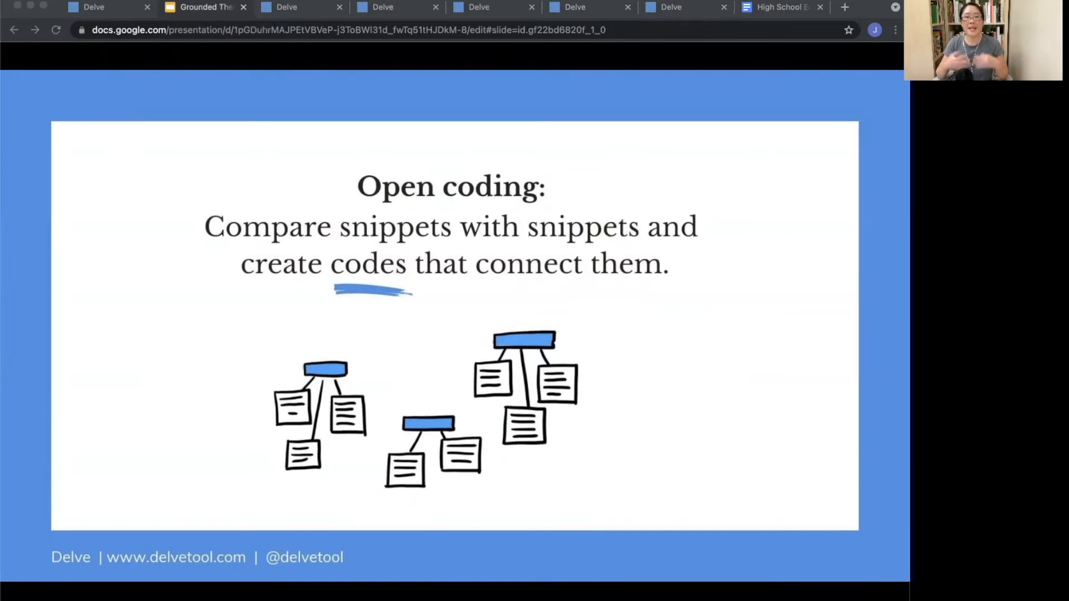
Step: Open the project's snippets list and read through the coded snippets from all three transcripts
click(288, 12)
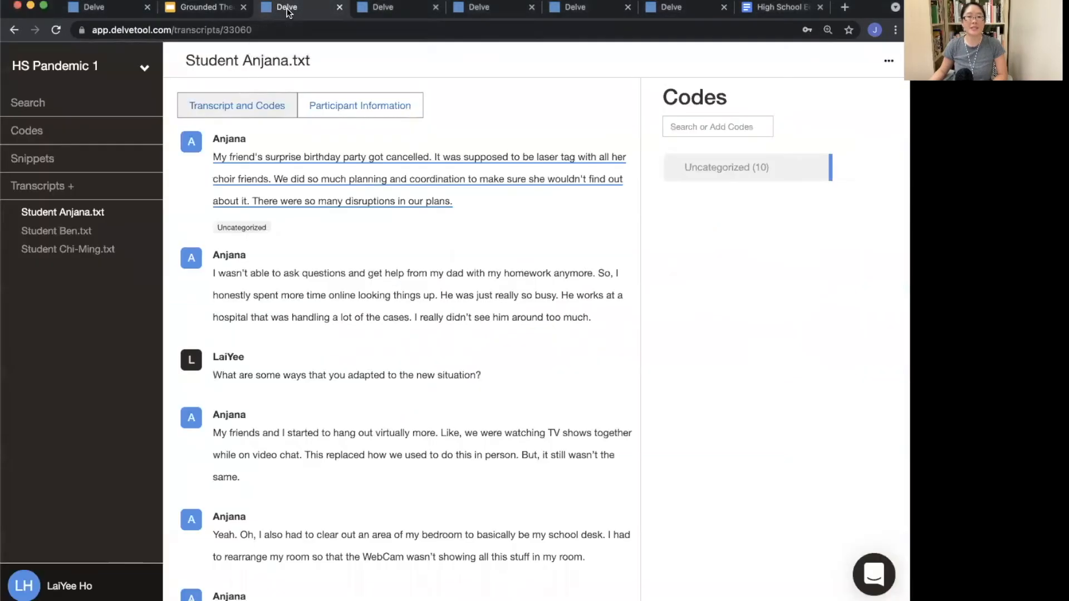
click(39, 161)
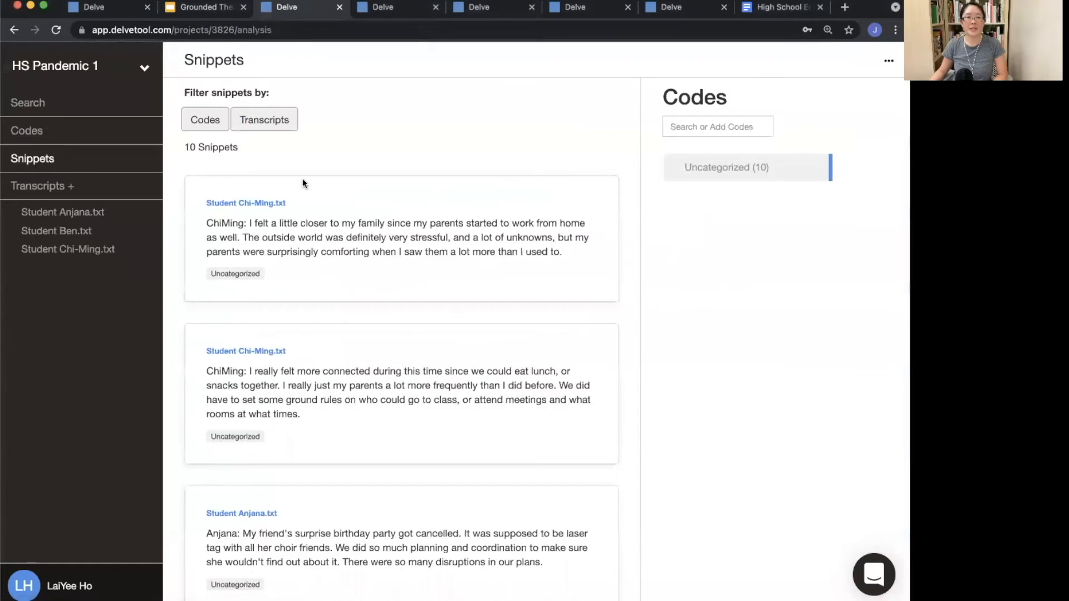
scroll(303, 465, down, 15)
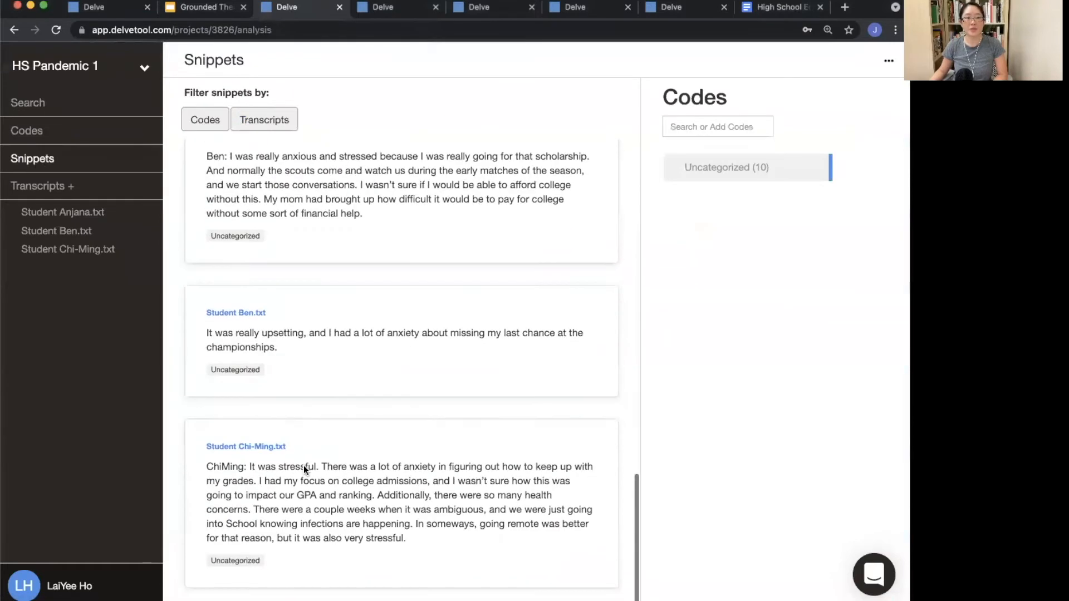
scroll(303, 465, up, 15)
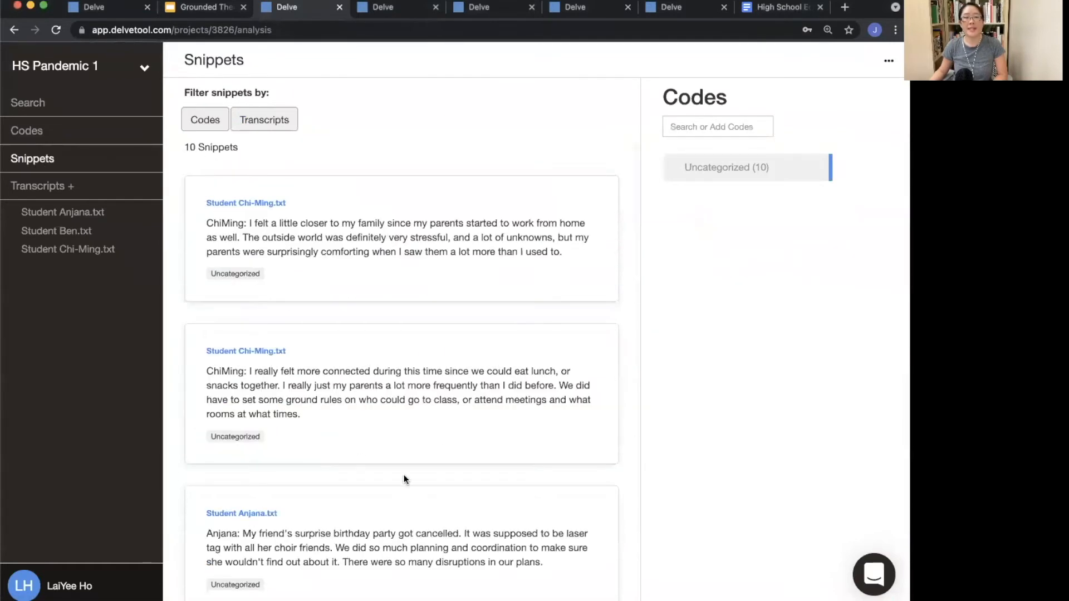
scroll(403, 475, down, 10)
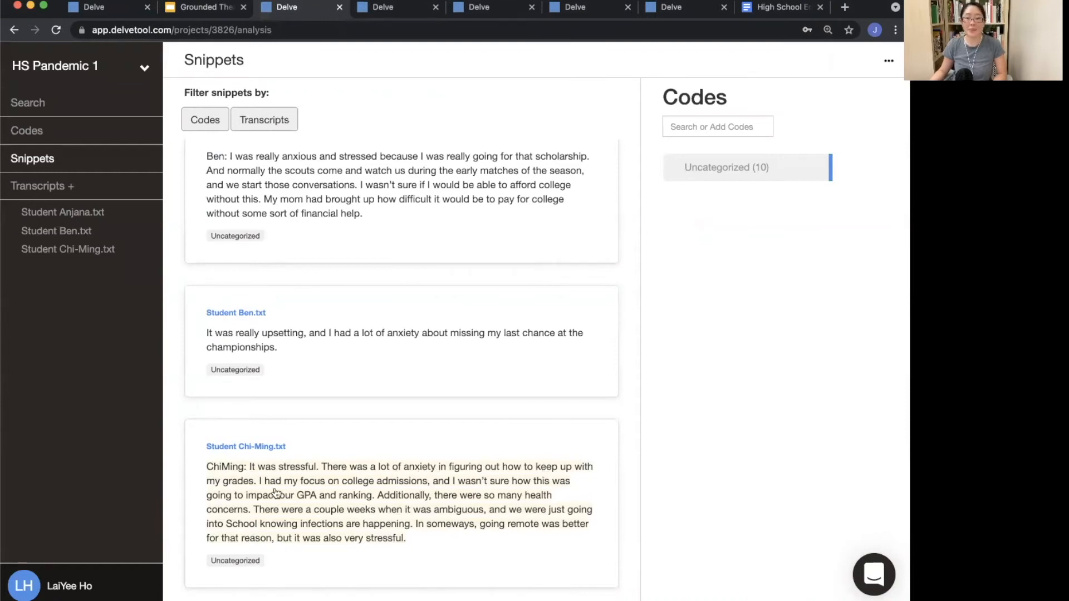
scroll(334, 415, up, 6)
scroll(344, 418, down, 6)
scroll(438, 259, up, 10)
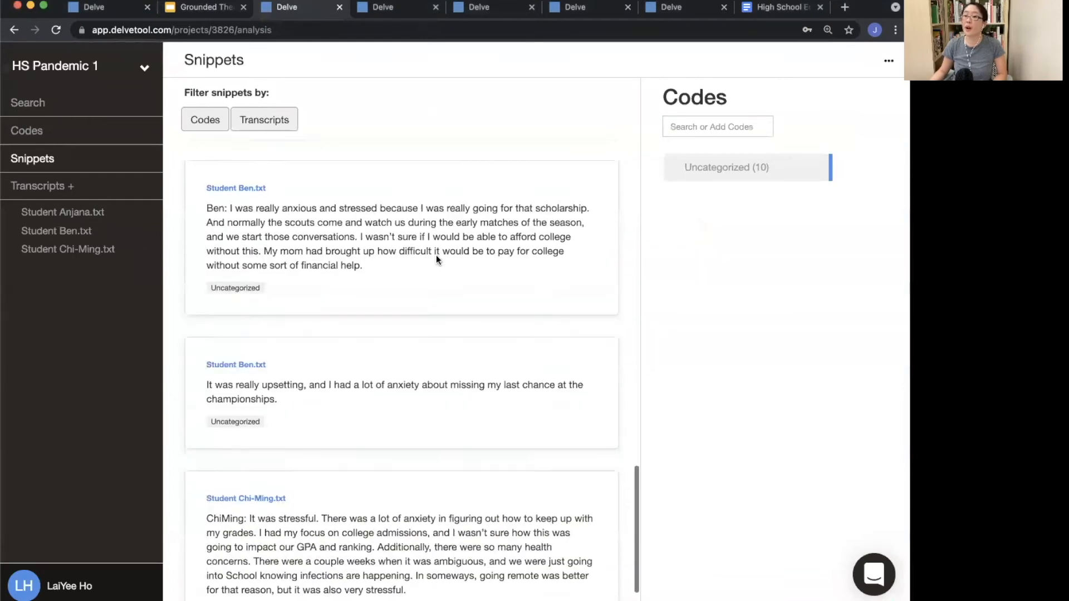
scroll(436, 259, down, 10)
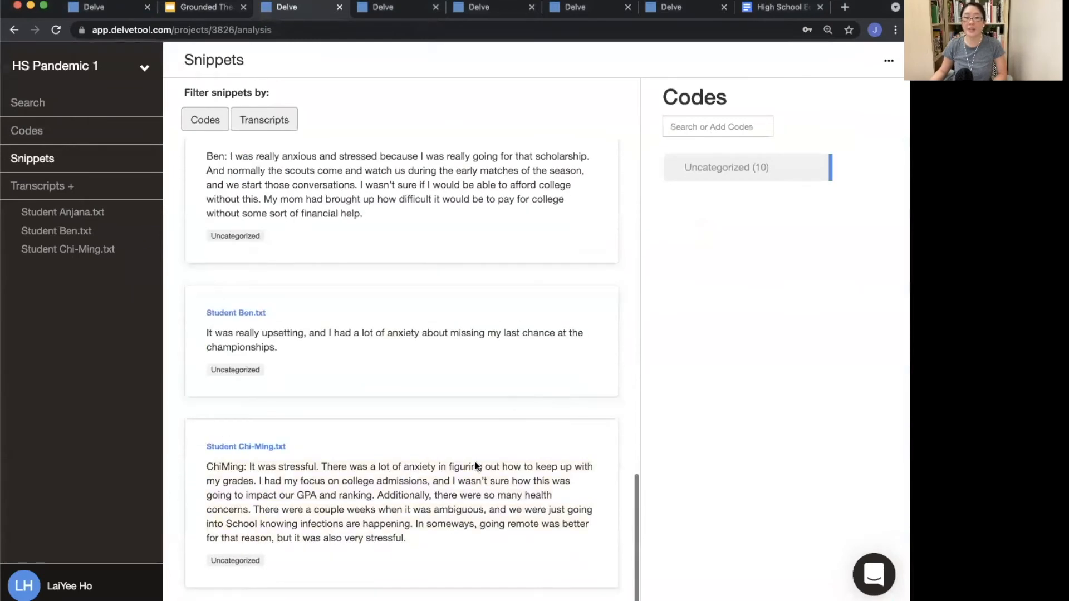
scroll(608, 439, up, 3)
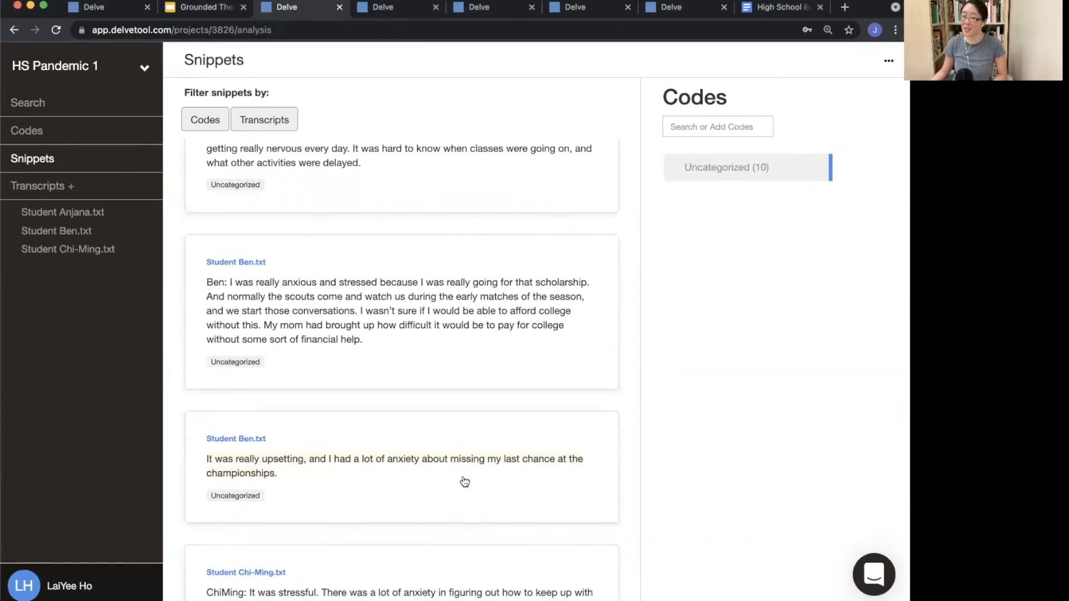
scroll(413, 478, down, 1)
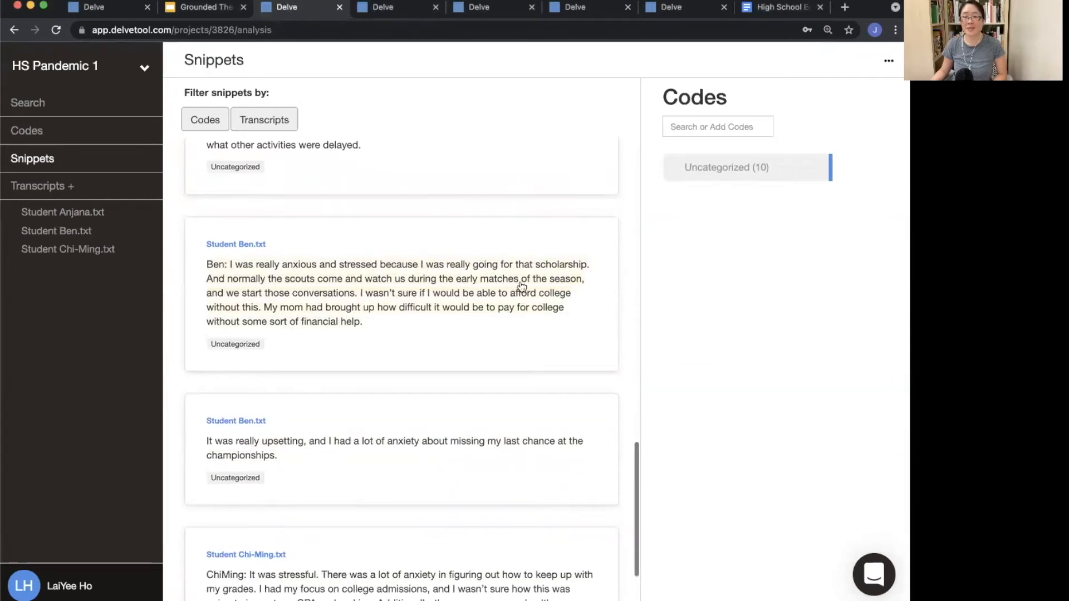
scroll(553, 295, down, 5)
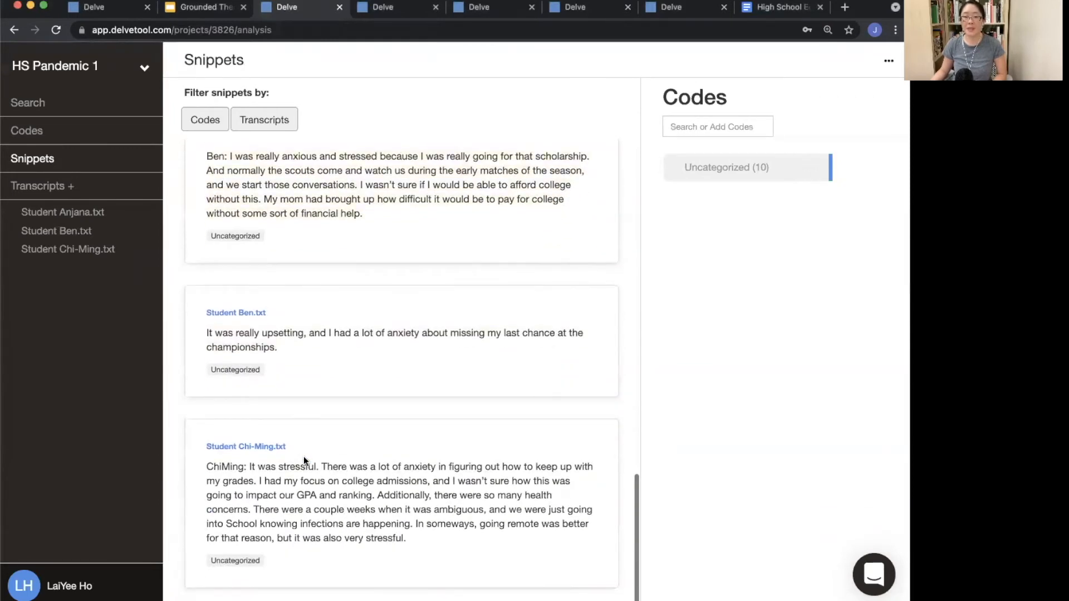
scroll(319, 535, up, 1)
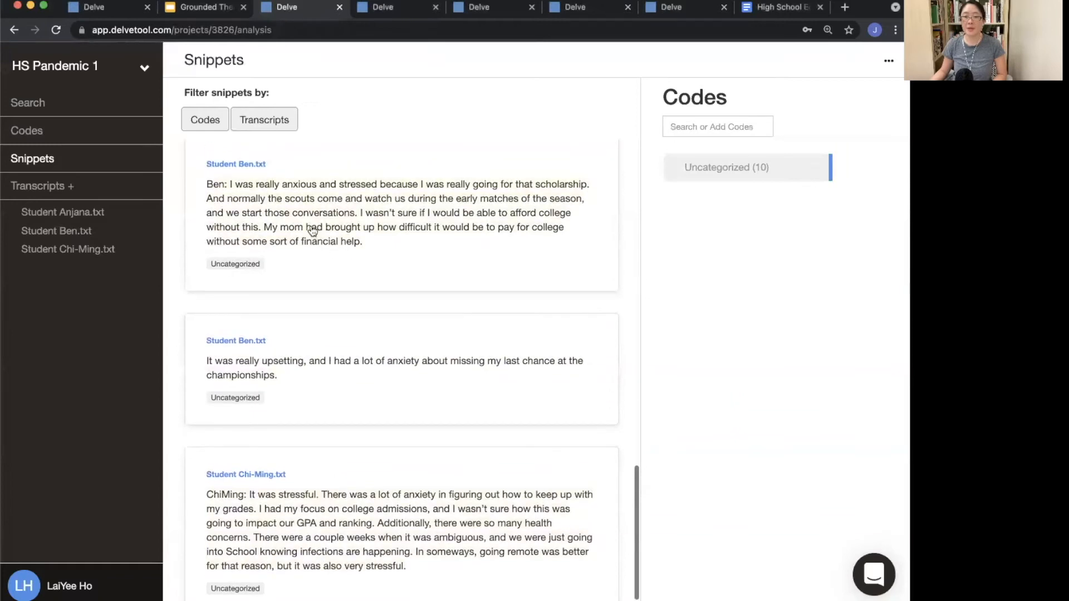
Step: Create an Anxiety code and apply it to Chi-Ming's snippet about stress over grades and college admissions
click(295, 539)
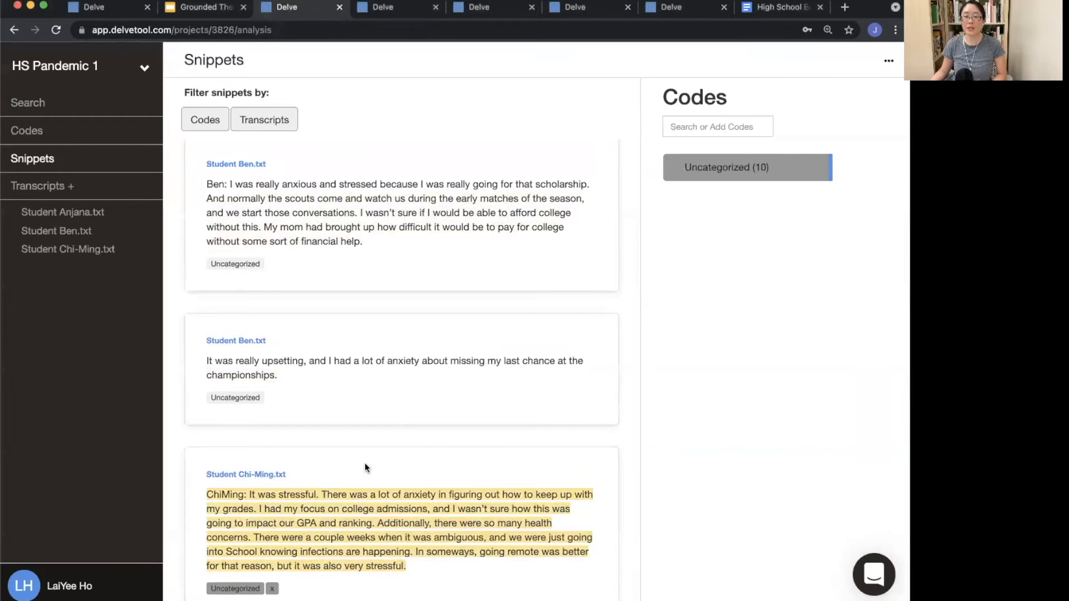
click(709, 122)
text(Anxiety)
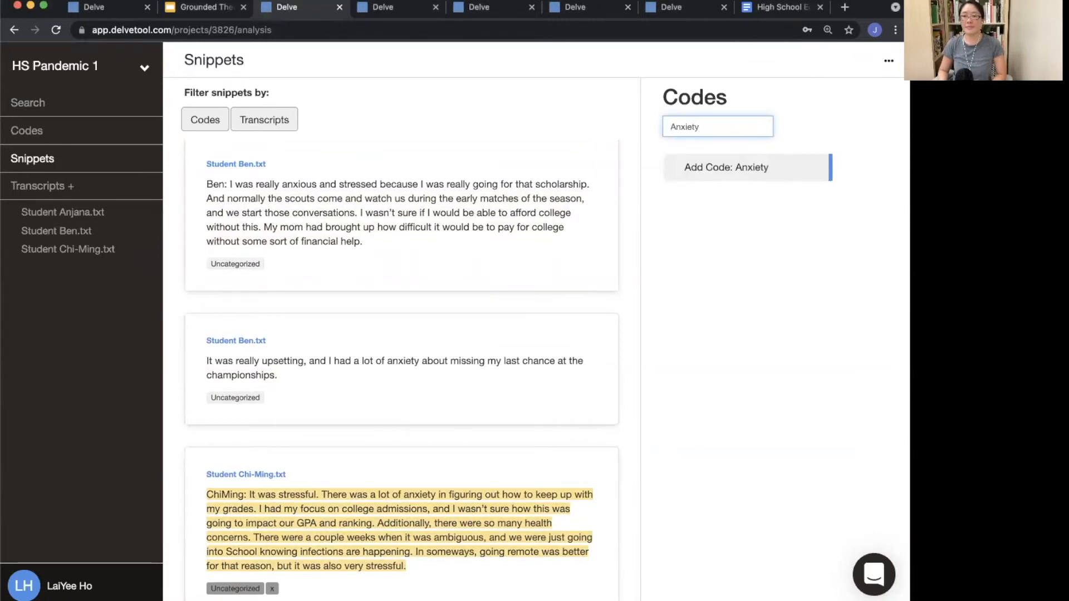
key(Return)
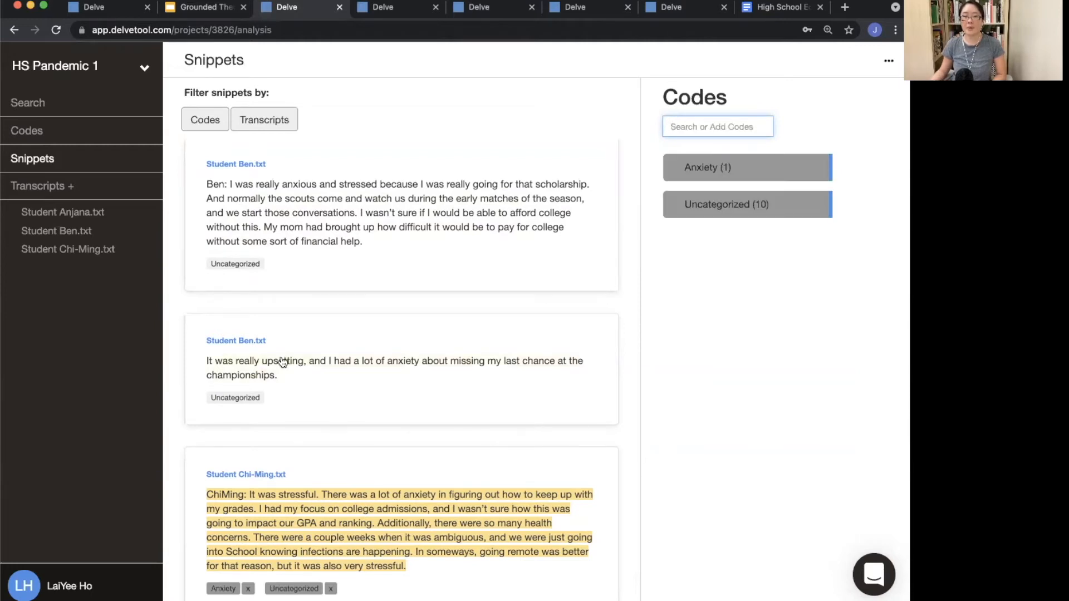
Step: Apply the Anxiety code to Ben's snippets about missing the championships and worrying about the scholarship
click(262, 368)
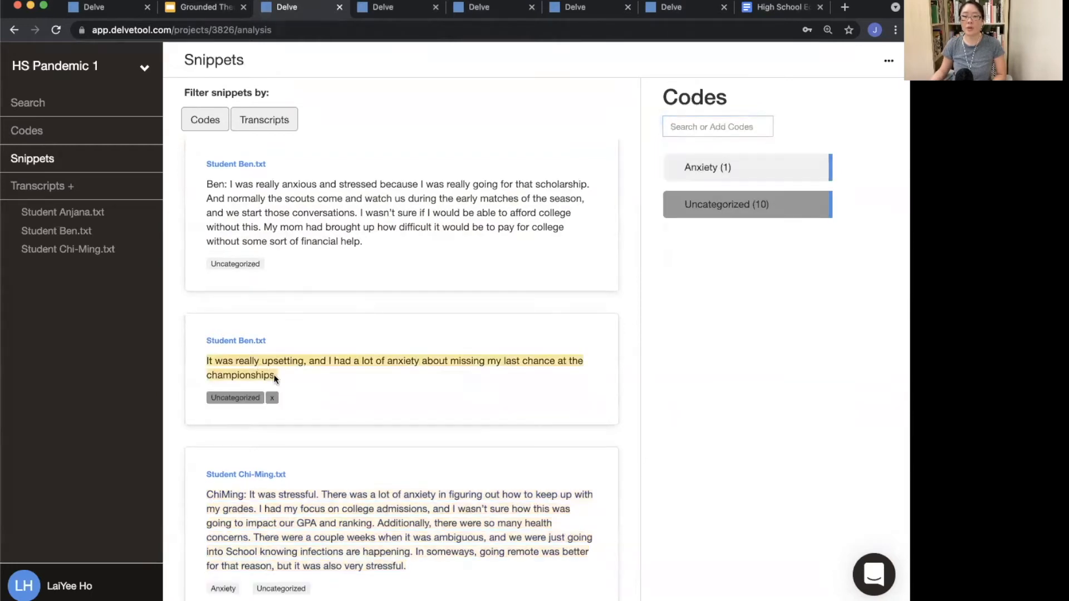
click(735, 167)
click(294, 212)
click(728, 164)
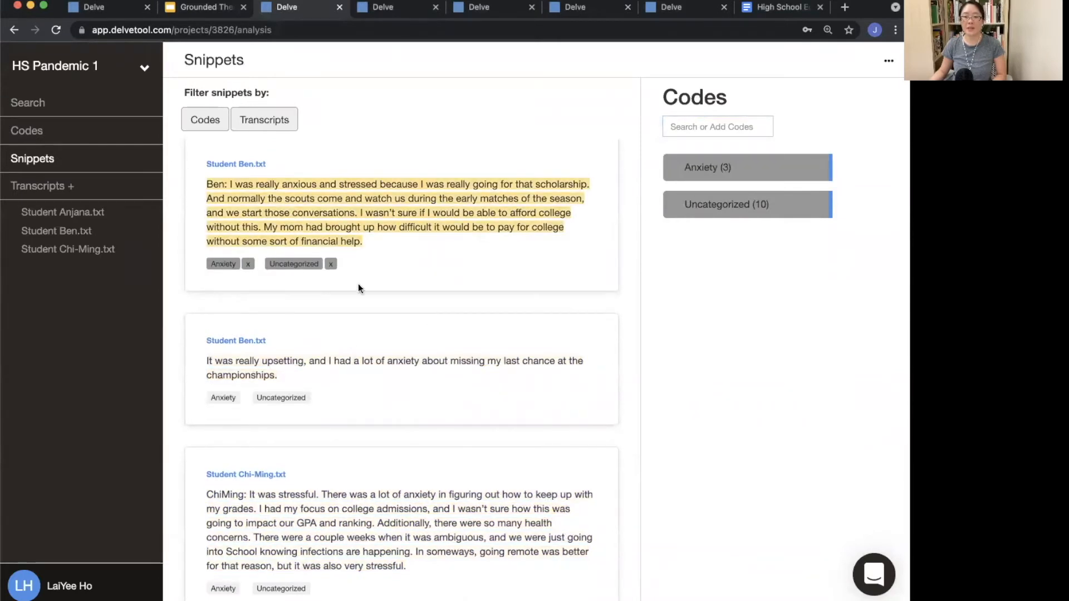
Step: Remove the Uncategorized code from the three snippets tagged with Anxiety
click(330, 264)
click(293, 362)
click(331, 398)
click(329, 543)
click(330, 589)
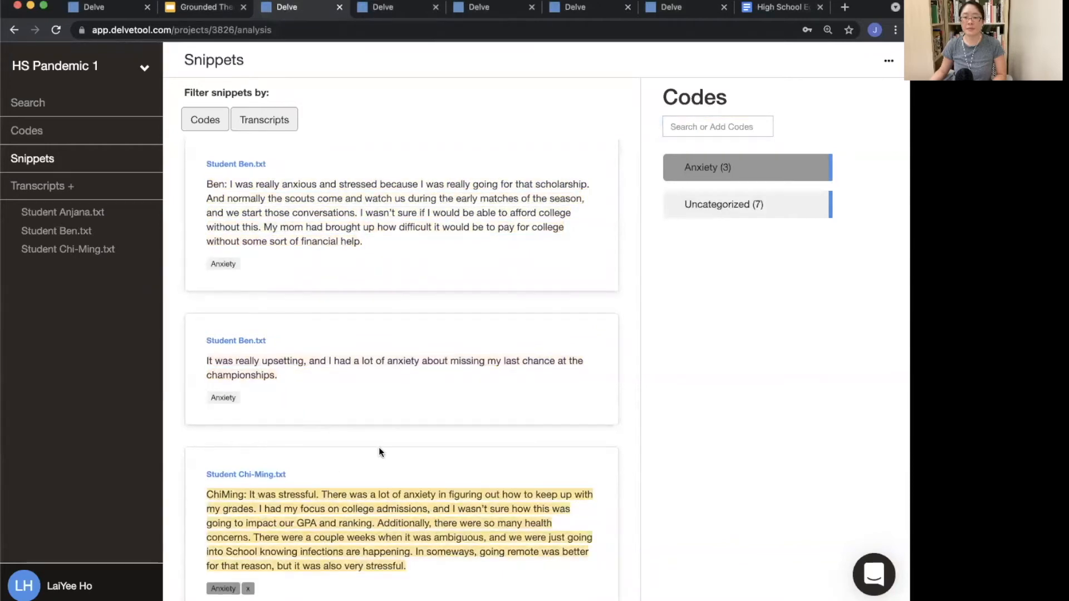
Step: Open the Anxiety code's details to review its snippets, then close them
click(592, 217)
click(855, 166)
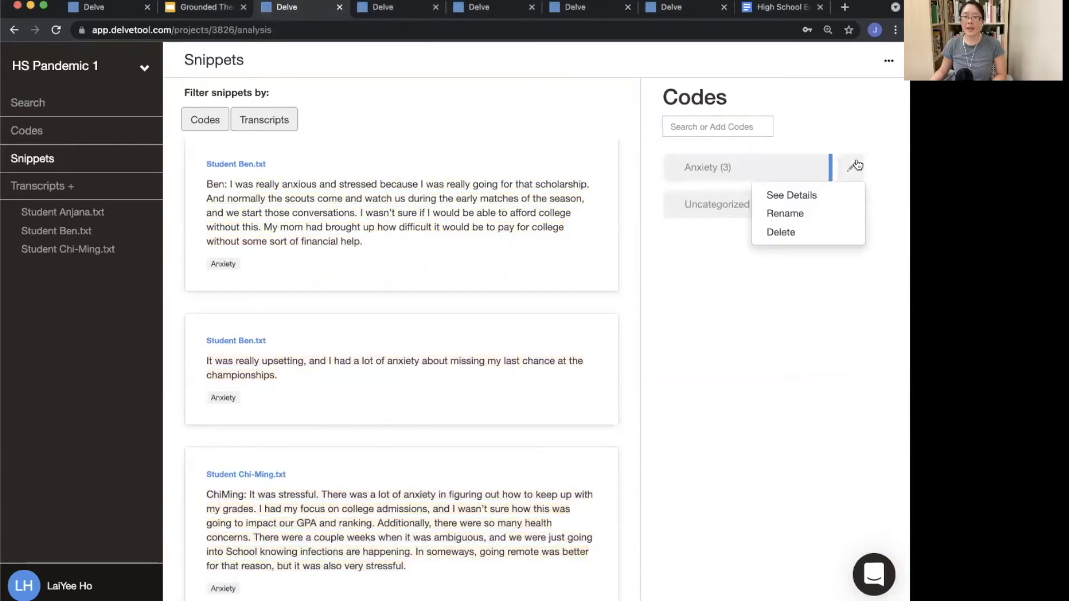
click(801, 196)
scroll(440, 367, down, 5)
scroll(449, 384, up, 5)
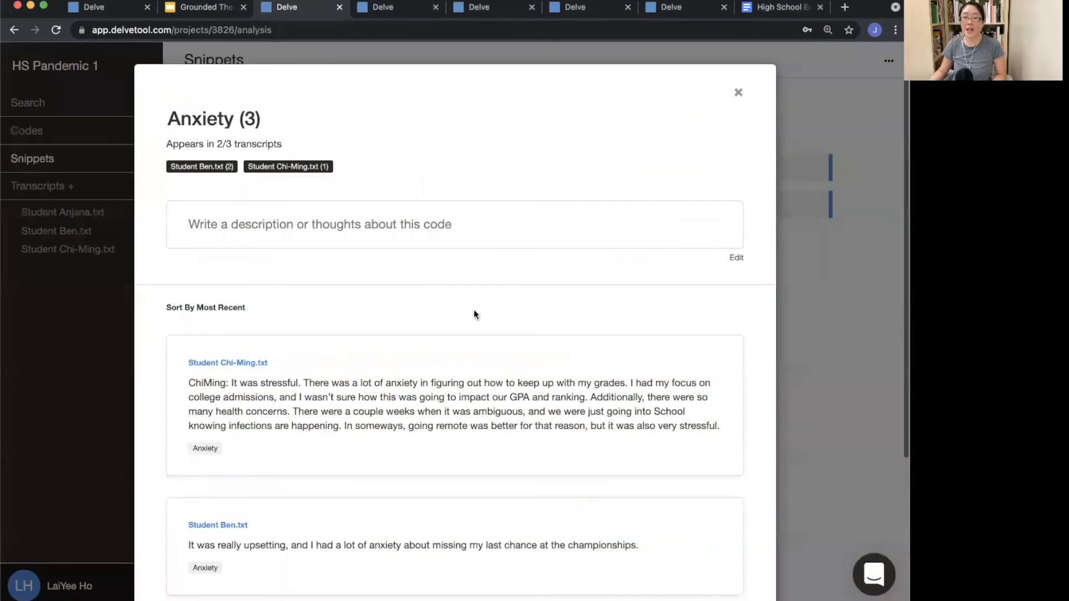
click(84, 352)
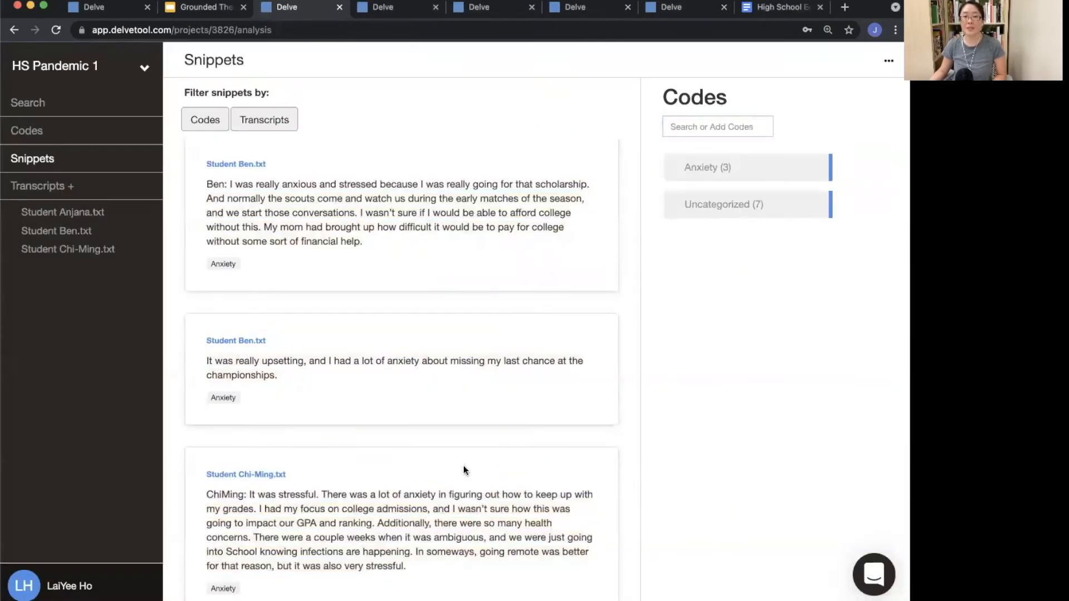
Step: Create a Loneliness code and apply it to Ben's snippet about not seeing his teammates
scroll(462, 465, up, 7)
scroll(459, 467, up, 5)
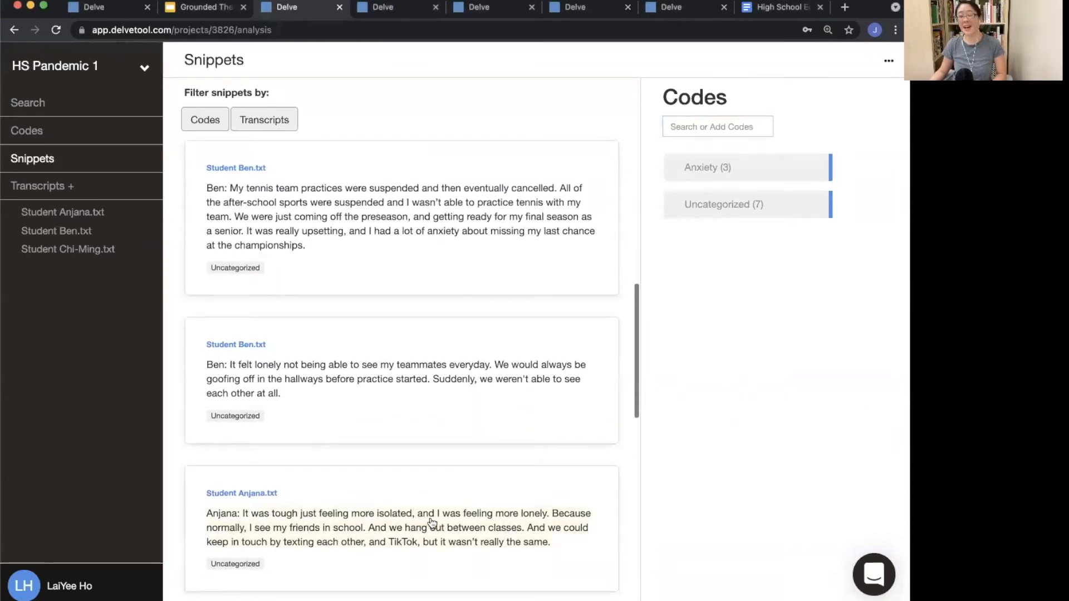
scroll(394, 495, up, 3)
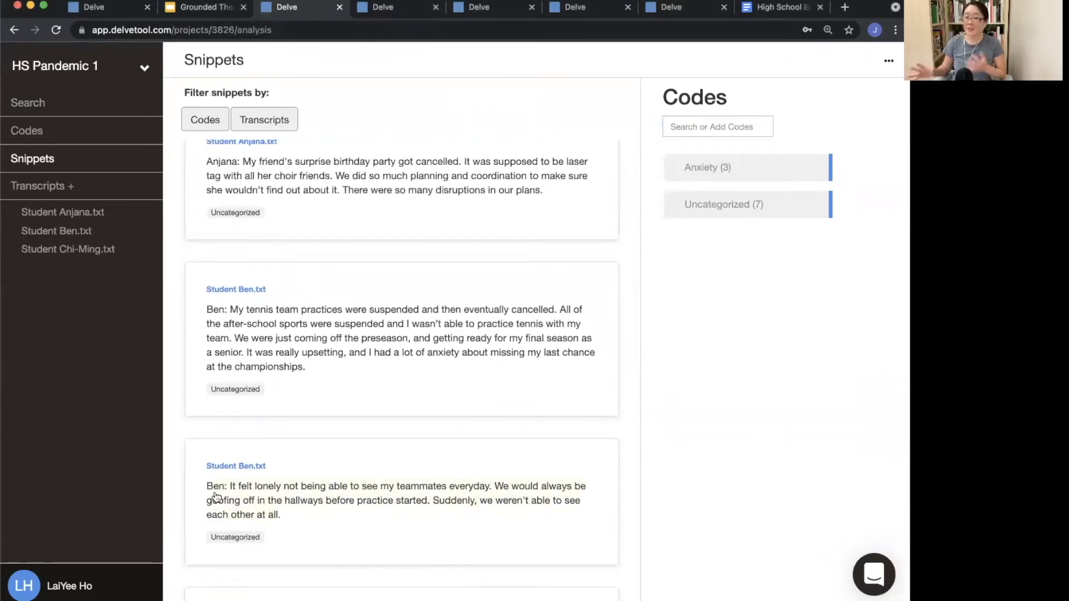
scroll(248, 468, down, 2)
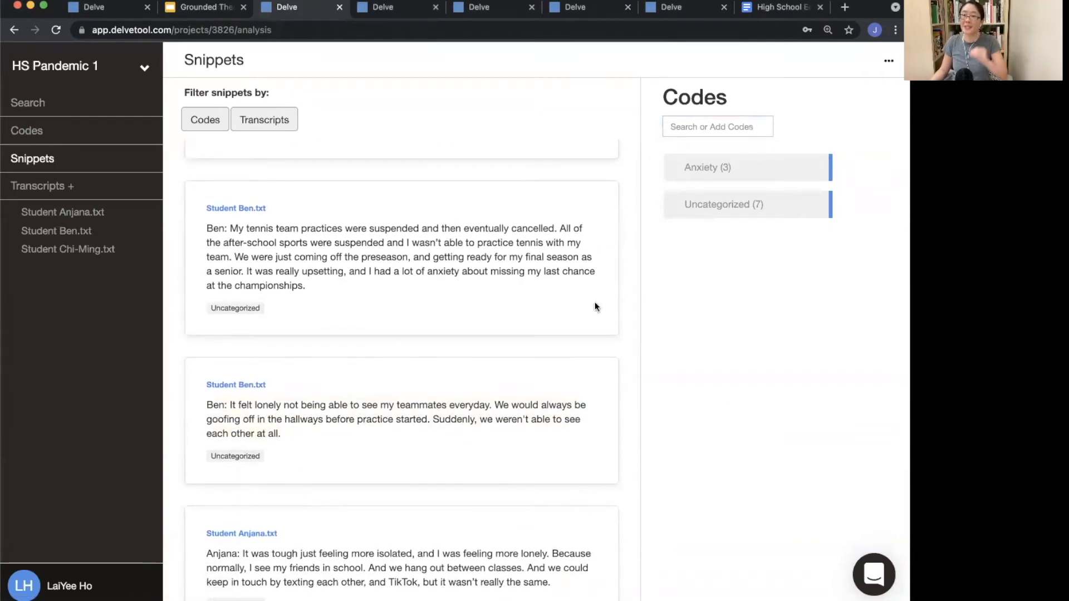
click(729, 124)
text(Loneliness)
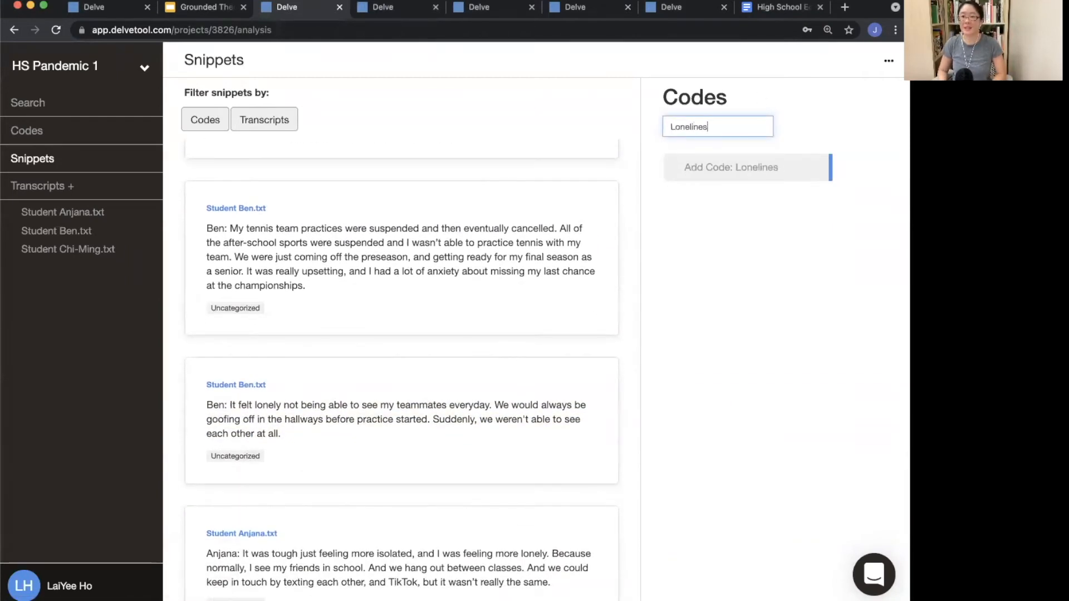
key(Return)
click(473, 423)
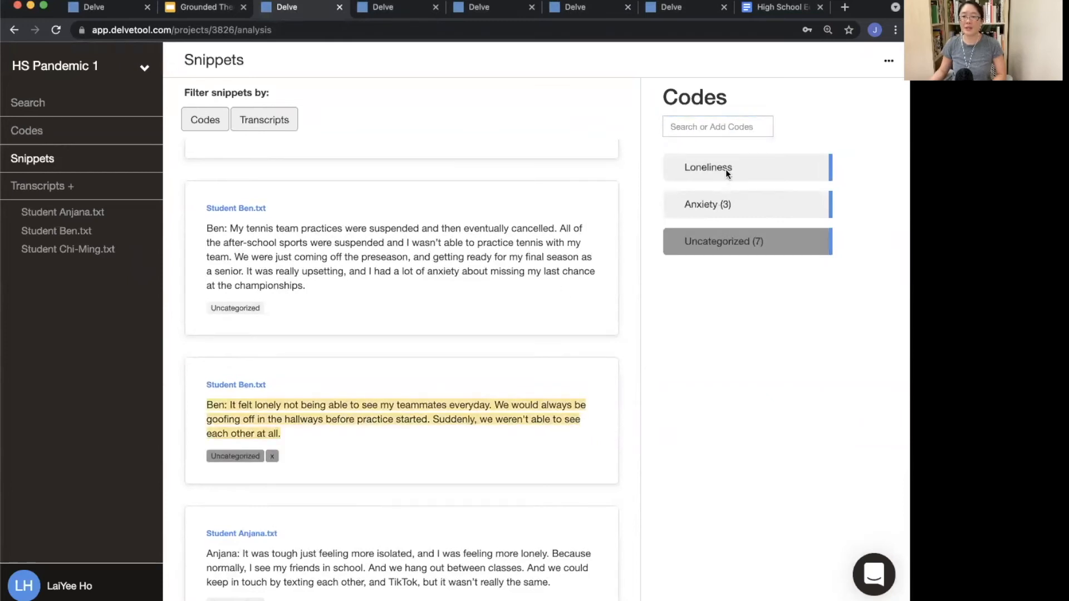
click(726, 169)
Step: Apply the Loneliness code to Anjana's snippet about feeling more isolated and lonely
scroll(494, 373, down, 3)
click(424, 430)
click(736, 175)
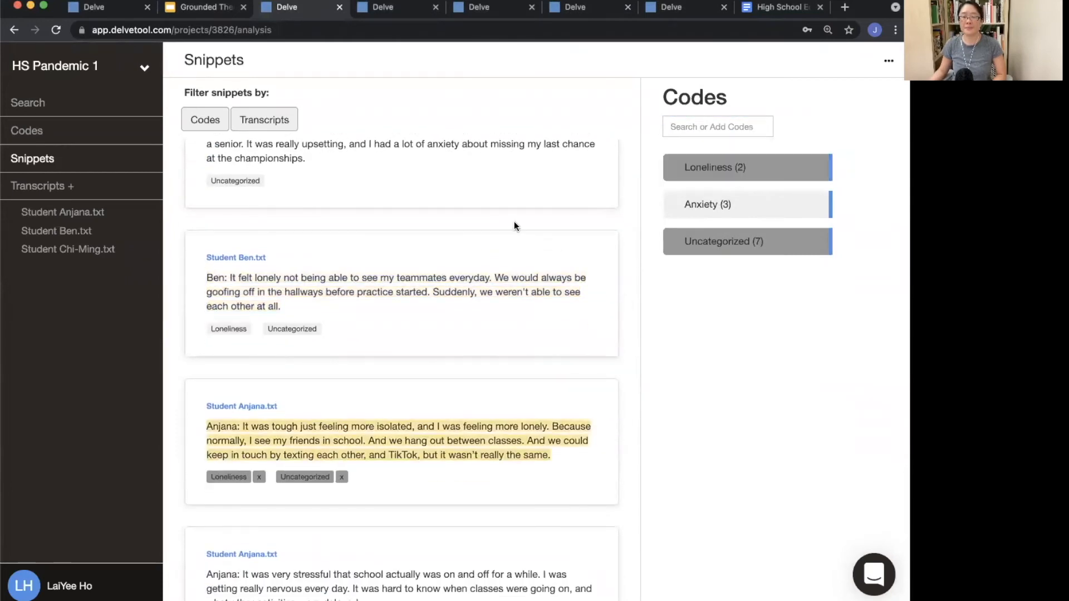
Step: Create a Disruptions code and apply it to Ben's snippet about cancelled tennis practices
scroll(513, 222, up, 4)
scroll(513, 222, up, 5)
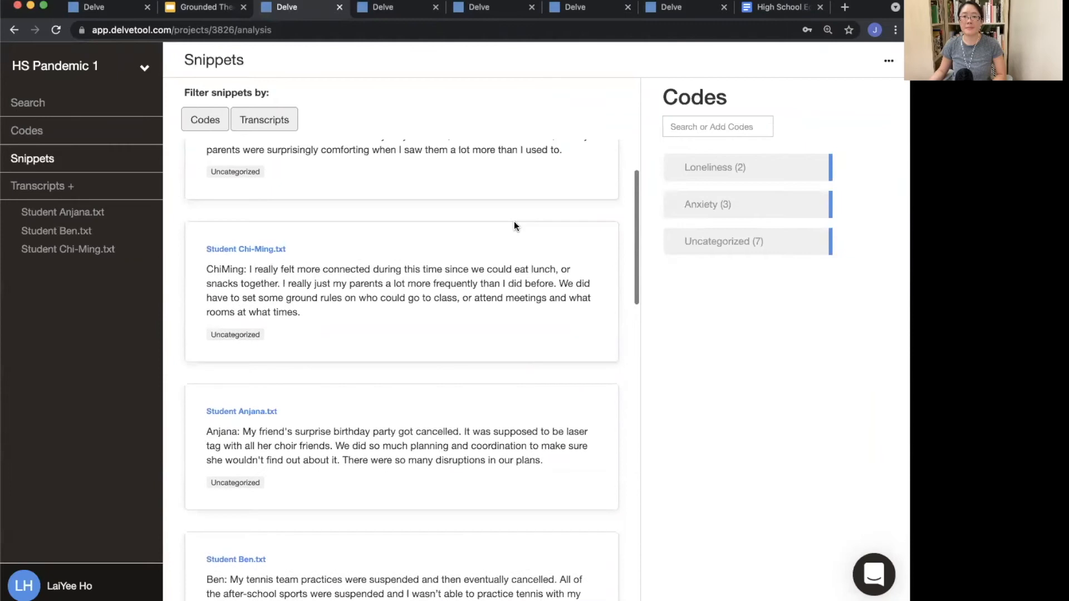
scroll(319, 506, down, 3)
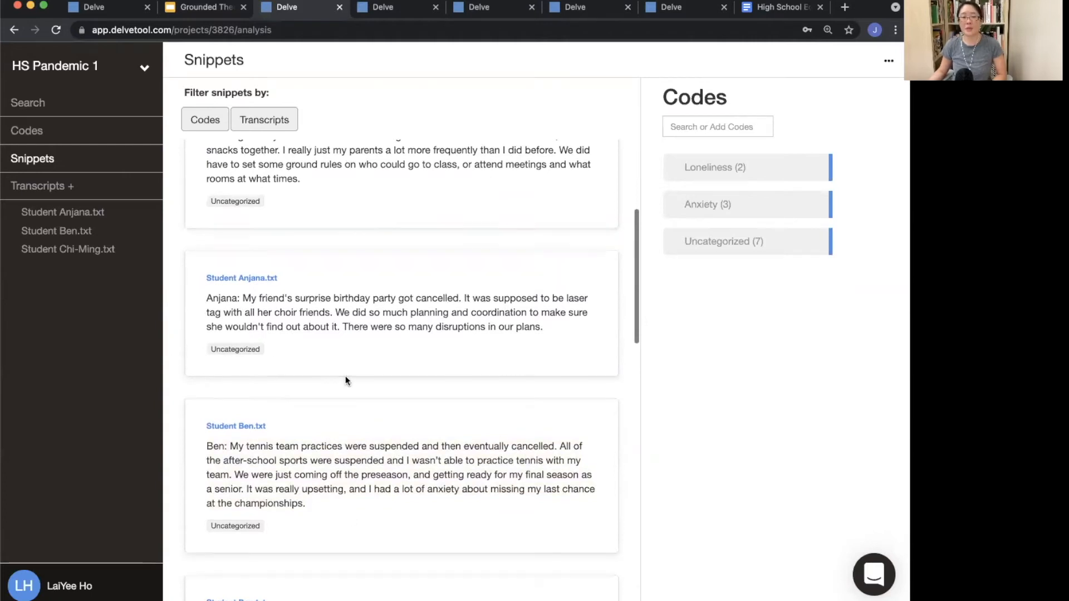
scroll(346, 376, up, 3)
scroll(362, 491, down, 3)
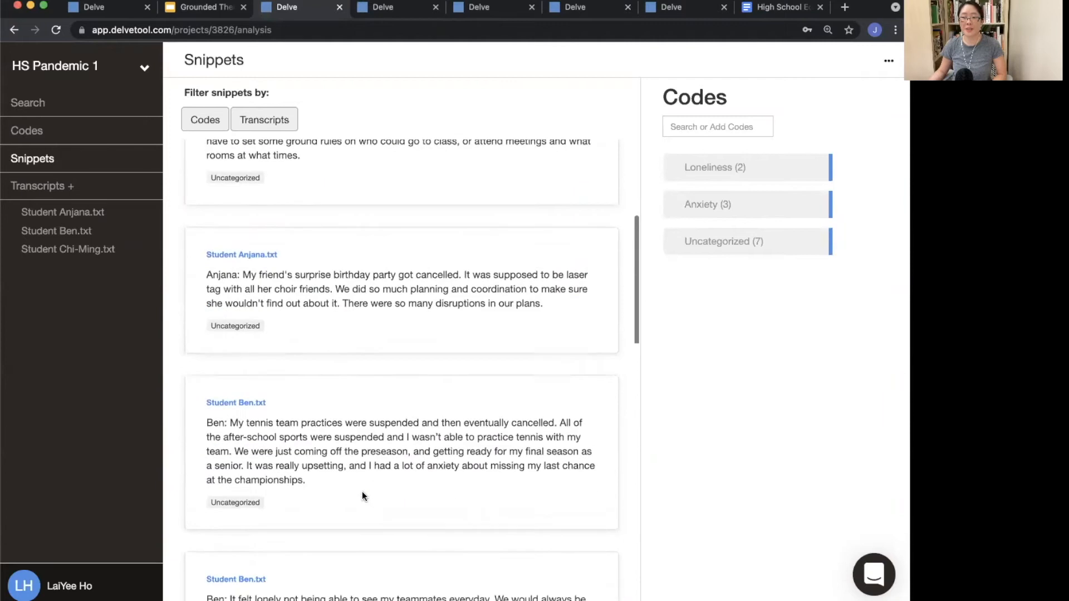
click(422, 433)
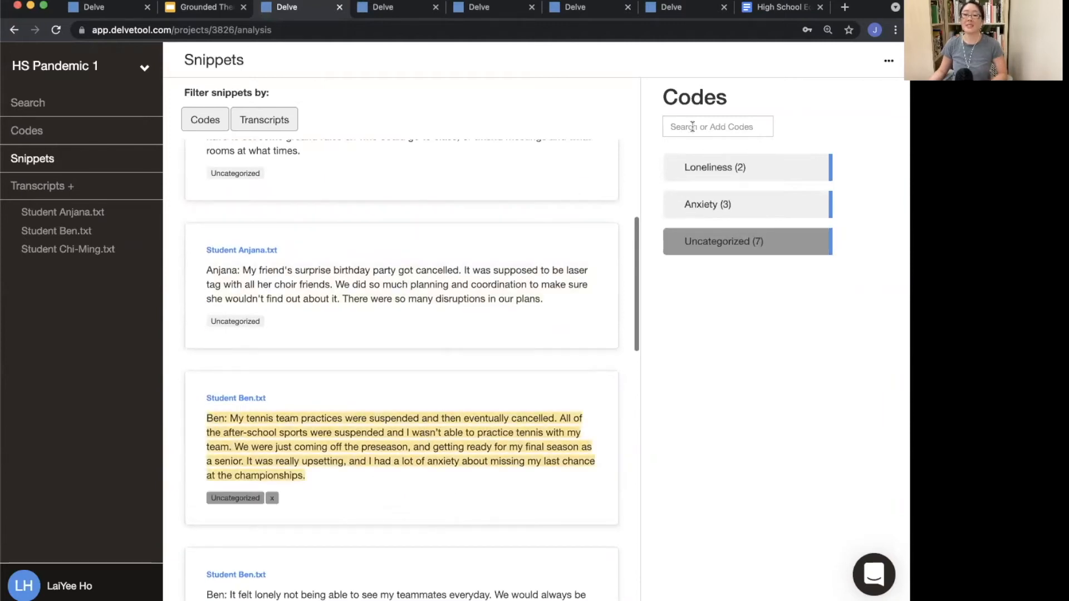
click(718, 126)
text(Disruptions)
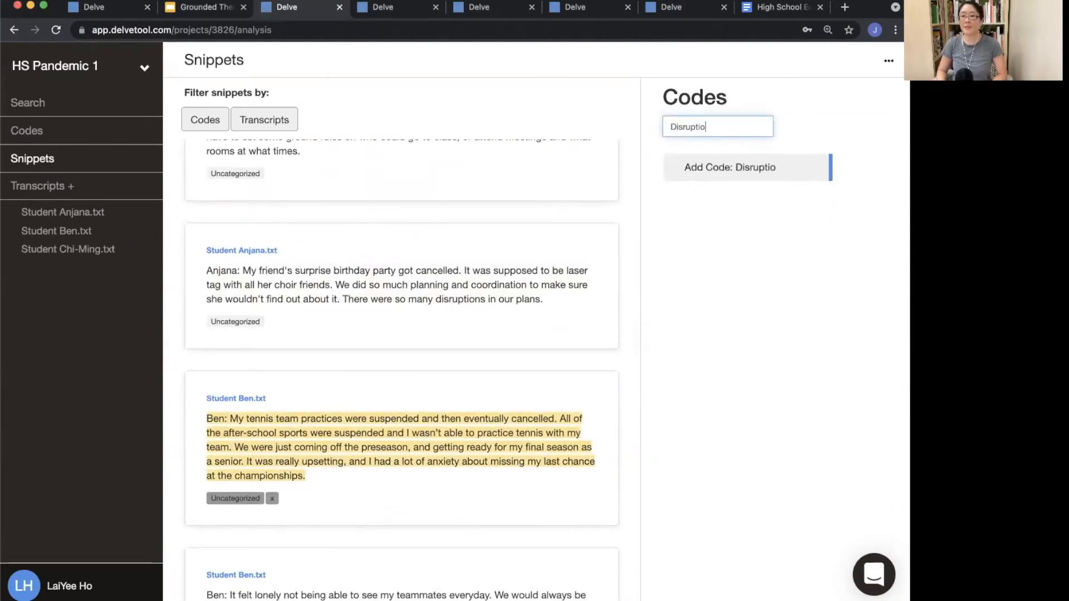
key(Return)
Step: Apply Disruptions to Anjana's cancelled birthday party snippet and remove its Uncategorized code
click(498, 302)
click(718, 174)
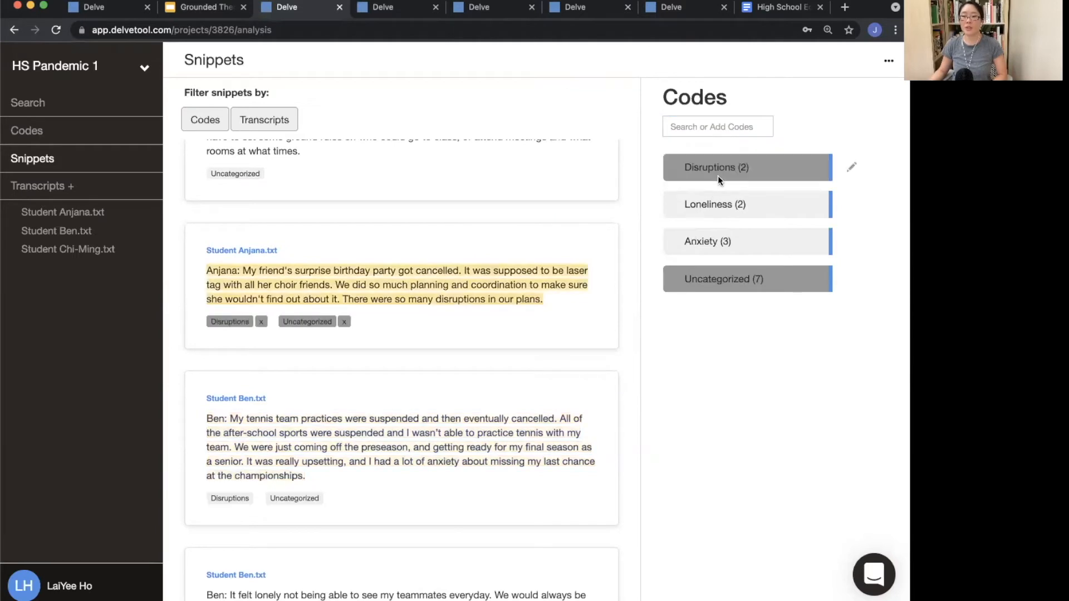
click(347, 323)
scroll(426, 545, up, 6)
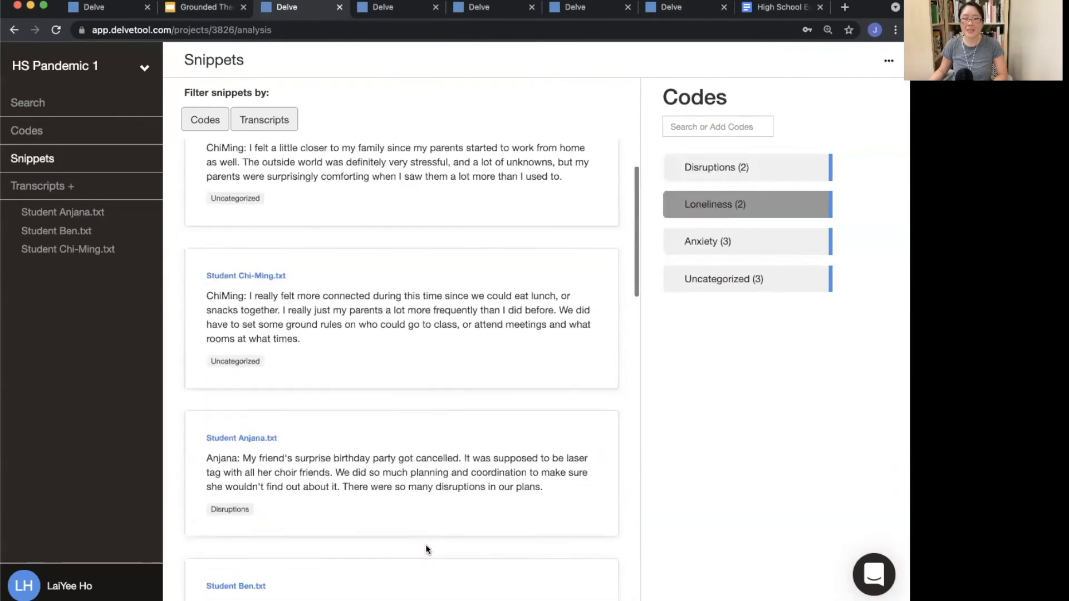
scroll(375, 548, down, 5)
scroll(377, 551, up, 5)
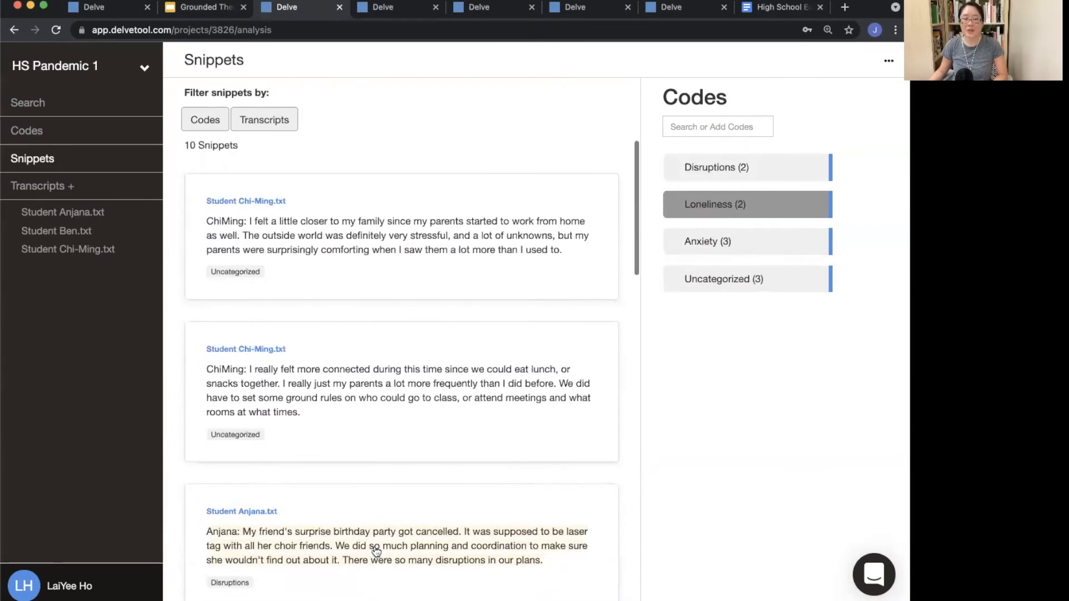
Step: Review Chi-Ming's two uncategorized snippets about family and connection during the pandemic
scroll(376, 551, down, 1)
scroll(376, 551, up, 1)
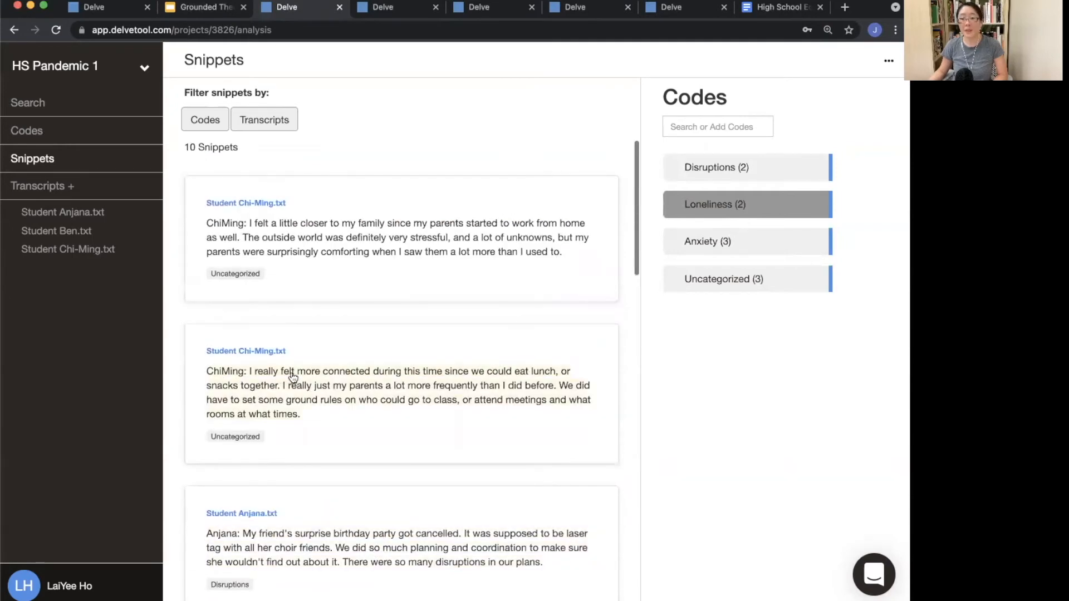
click(334, 378)
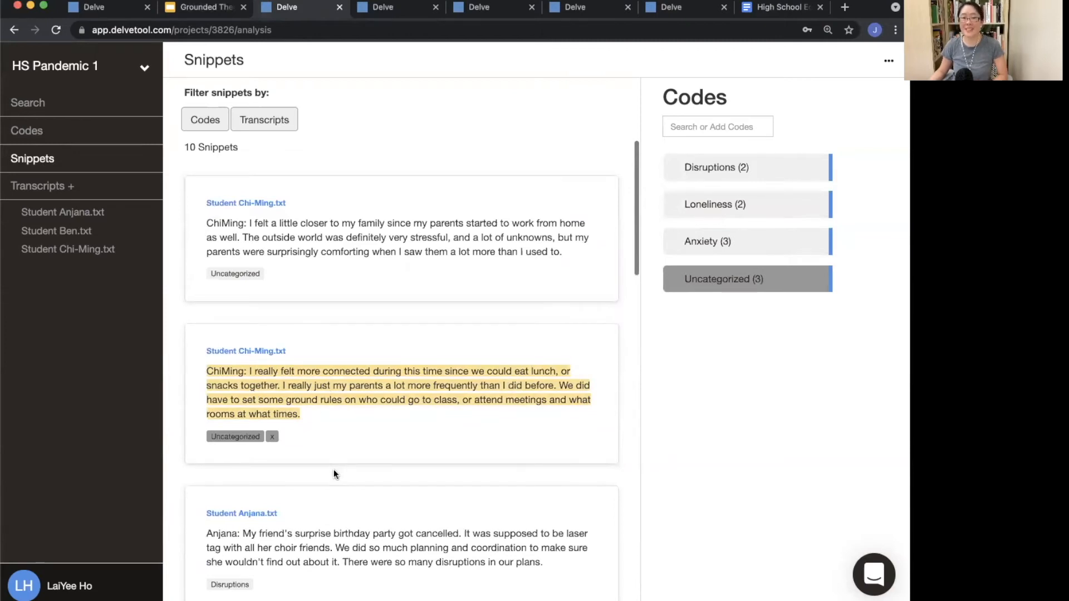
click(344, 234)
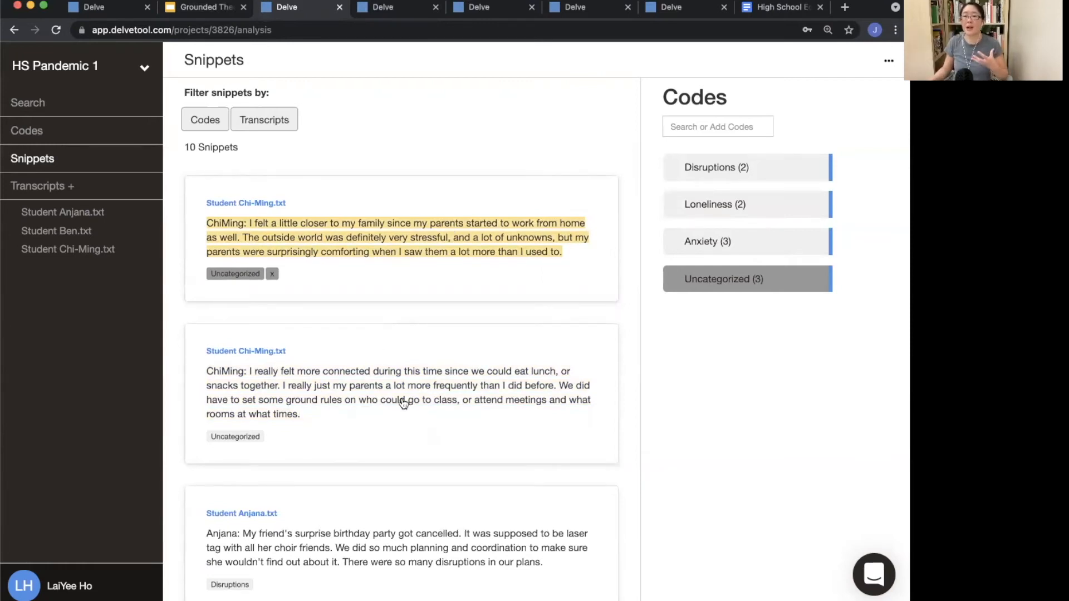
scroll(345, 448, down, 3)
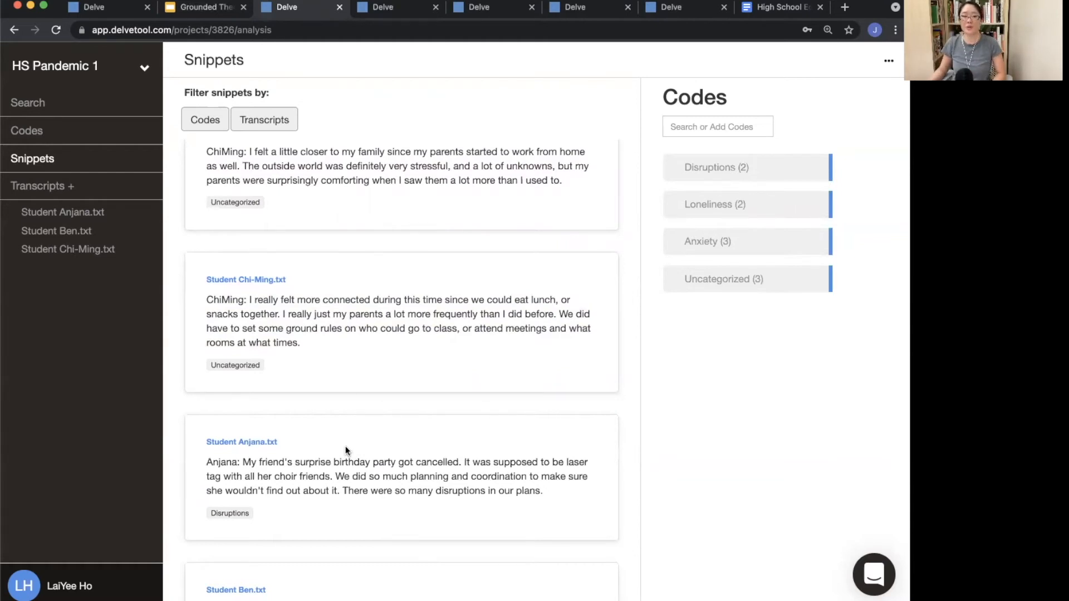
Step: Switch to the Grounded Theory presentation and advance to the slide on capturing analytical memos
key(super+Tab)
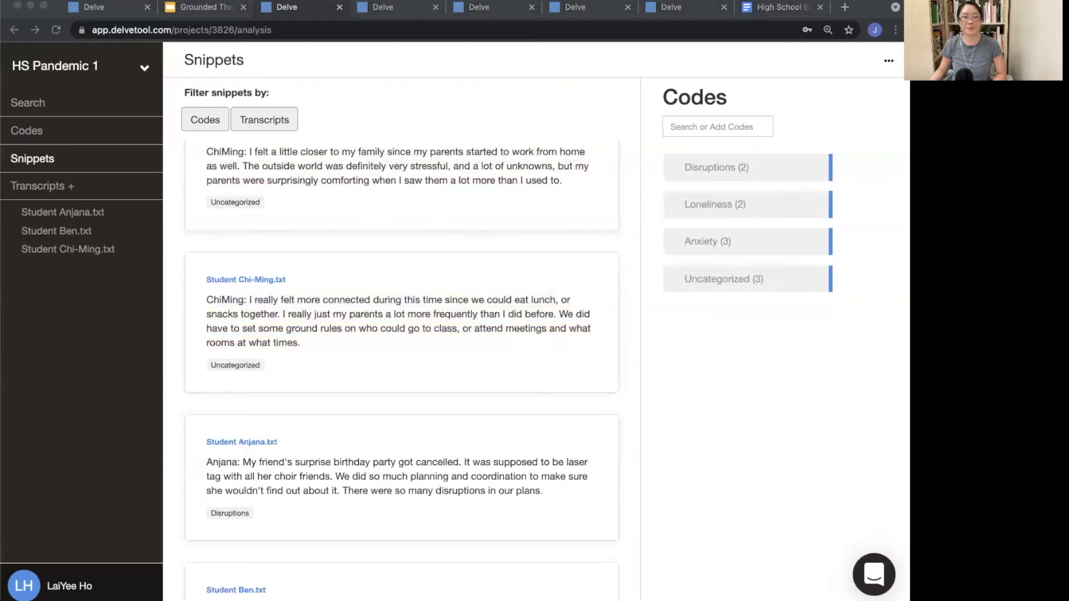
click(195, 7)
key(Right)
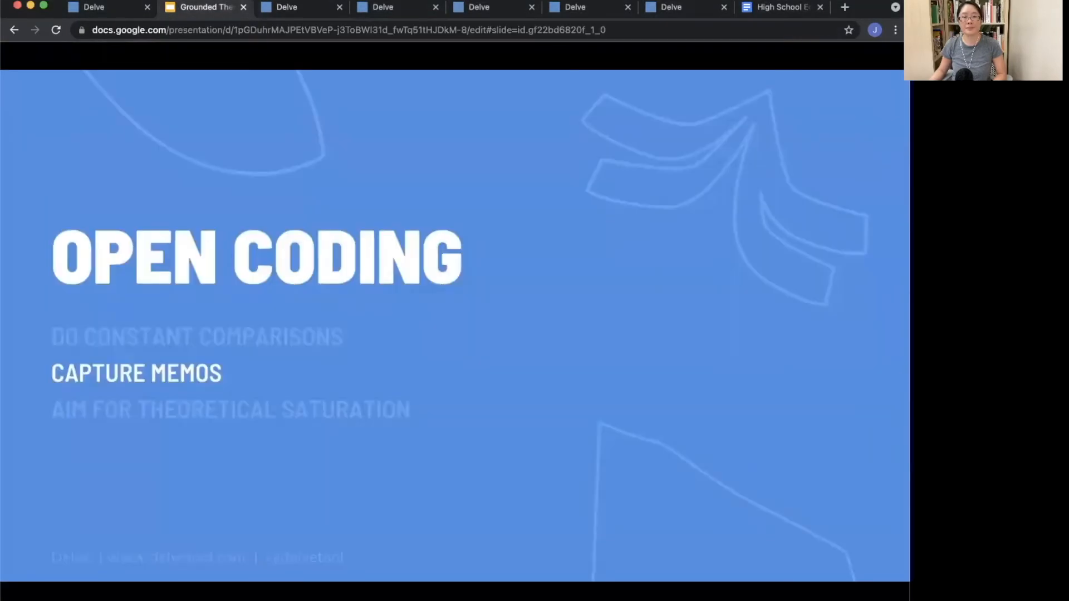
key(super+Tab)
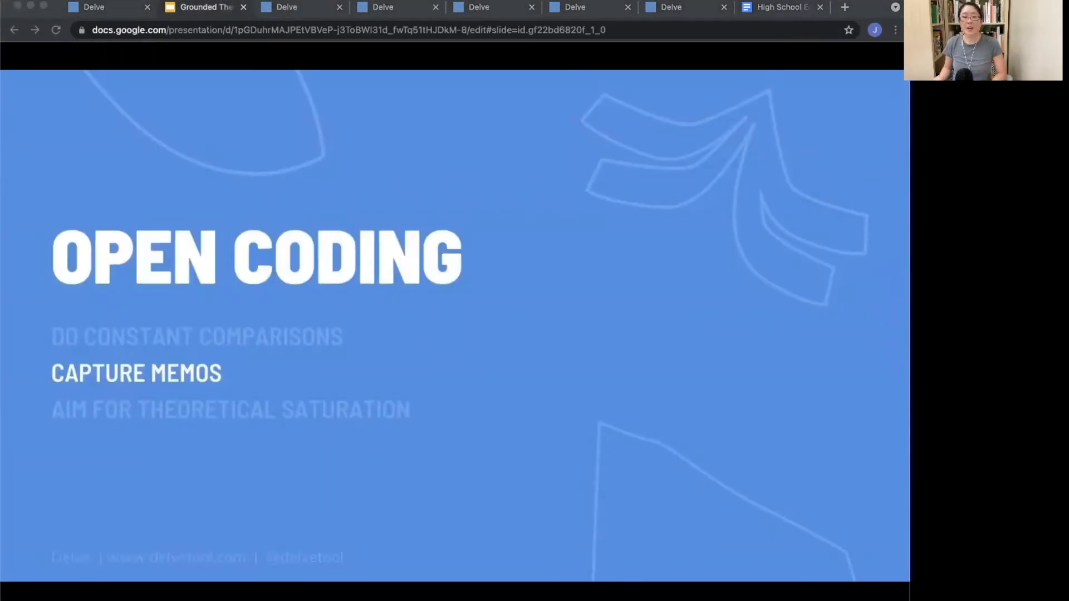
key(Right)
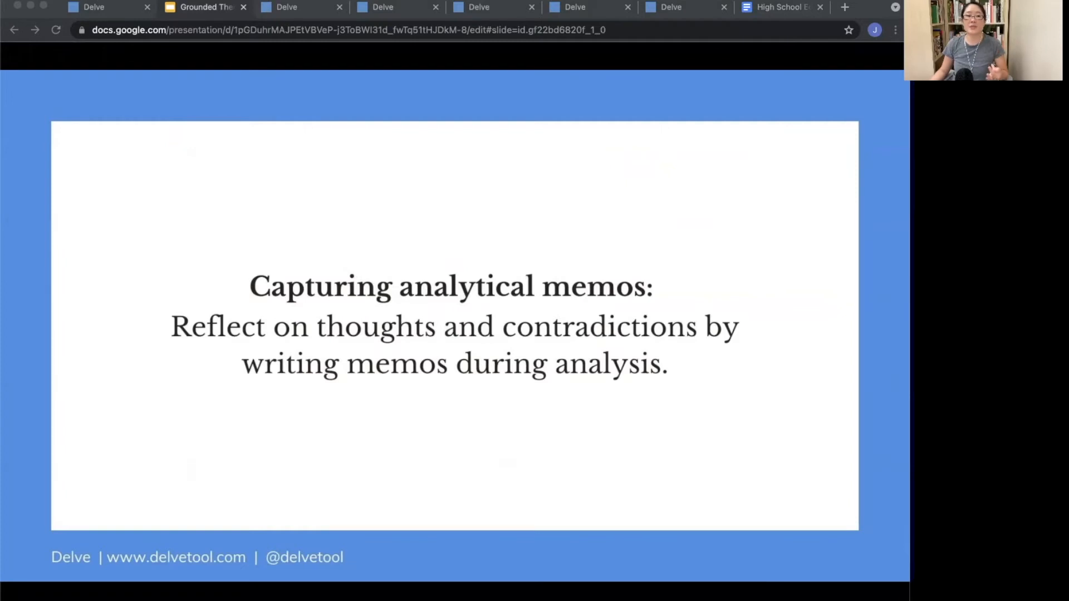
Step: Back in Delve, apply Loneliness to Chi-Ming's snippet about feeling closer to family and remove its Uncategorized code
click(92, 16)
click(307, 8)
scroll(405, 303, up, 2)
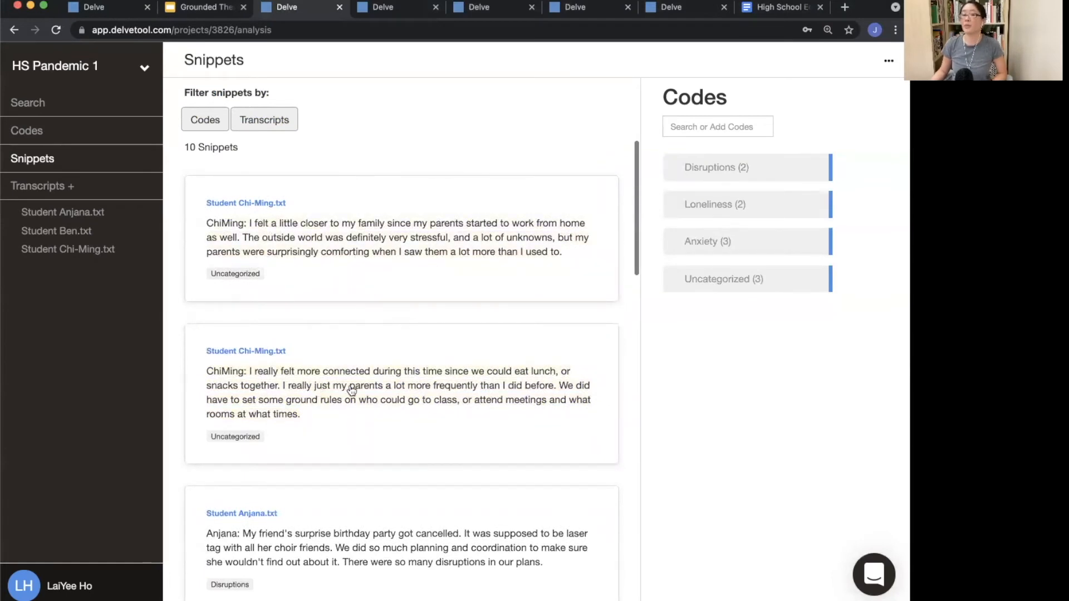
scroll(361, 395, down, 15)
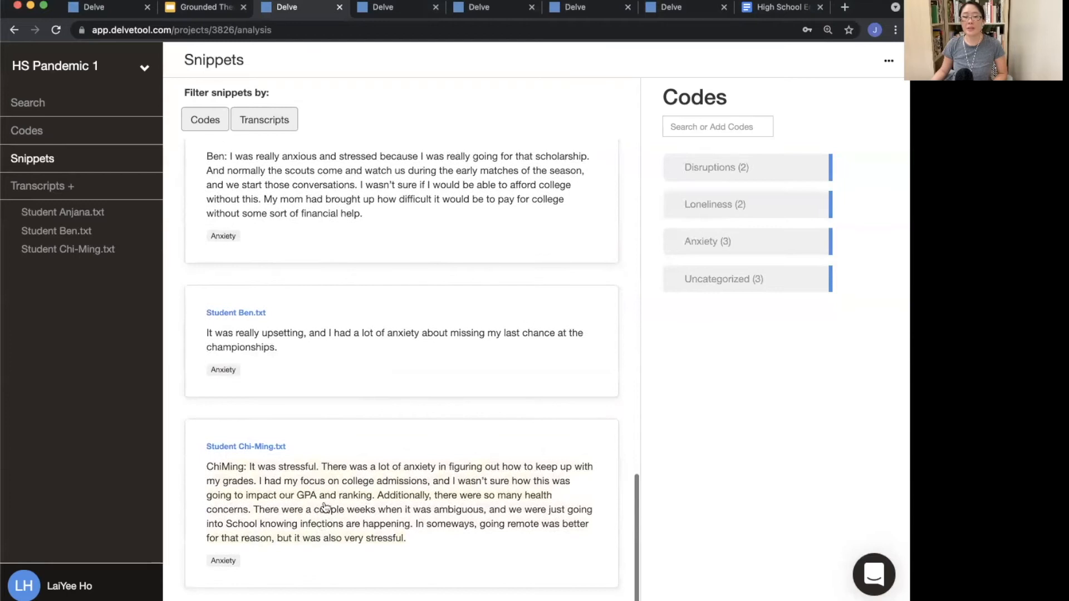
scroll(336, 391, up, 5)
scroll(341, 393, up, 12)
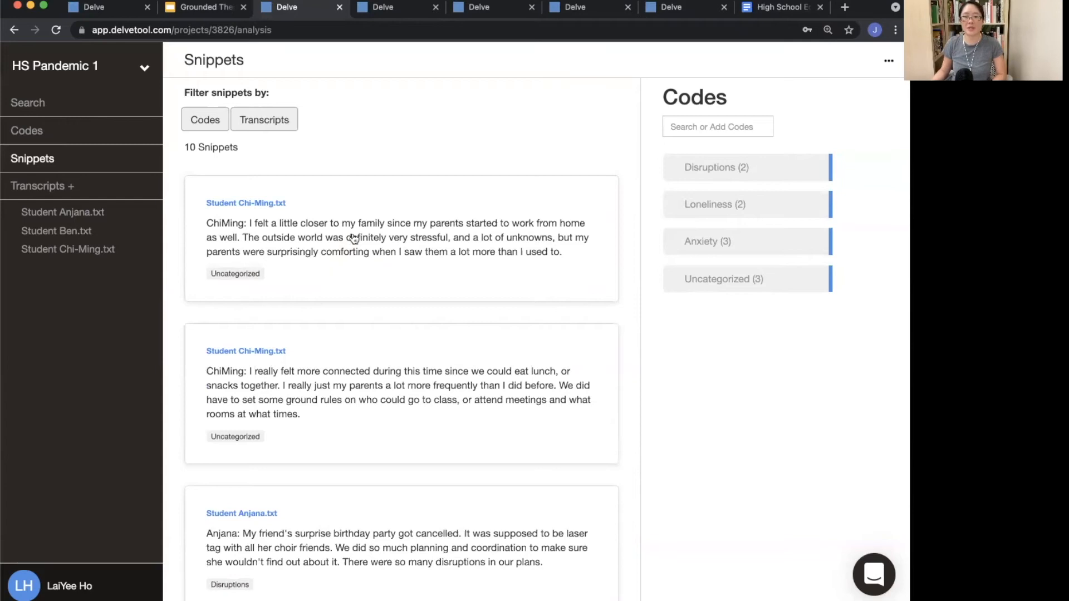
click(236, 243)
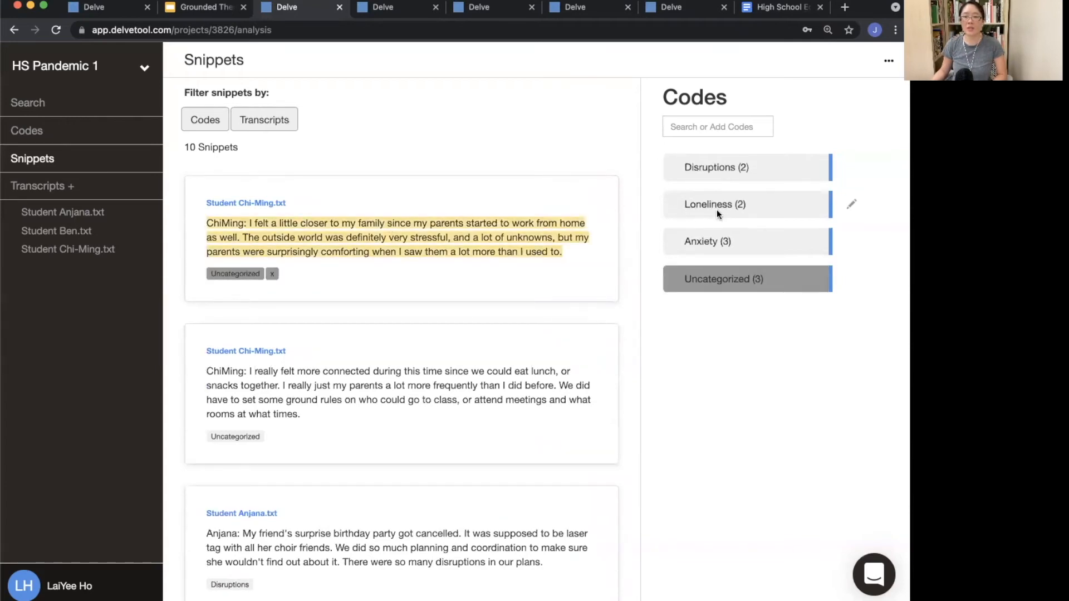
click(697, 214)
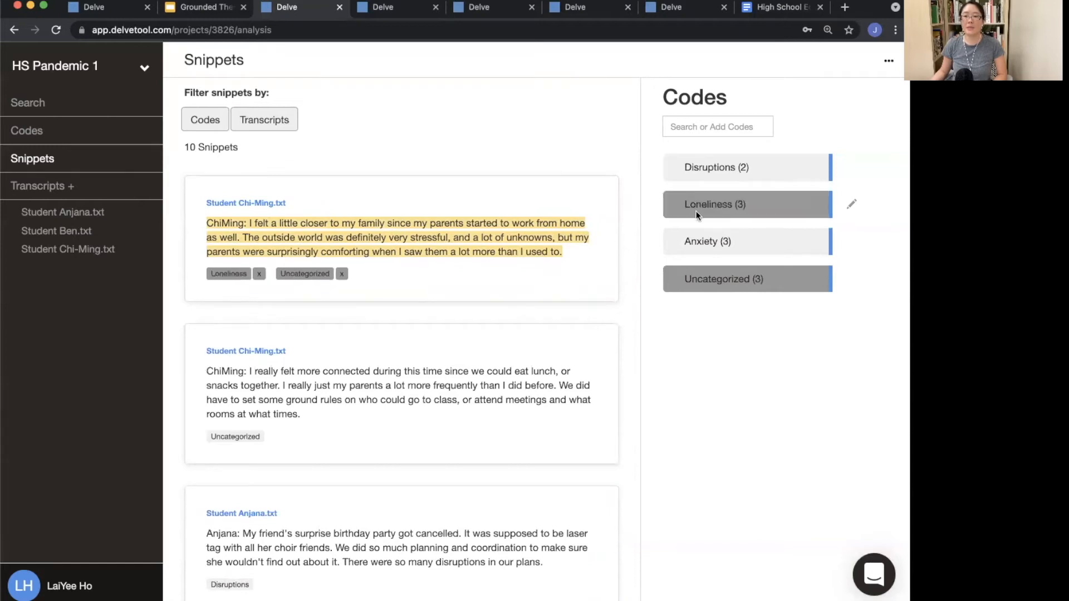
click(342, 274)
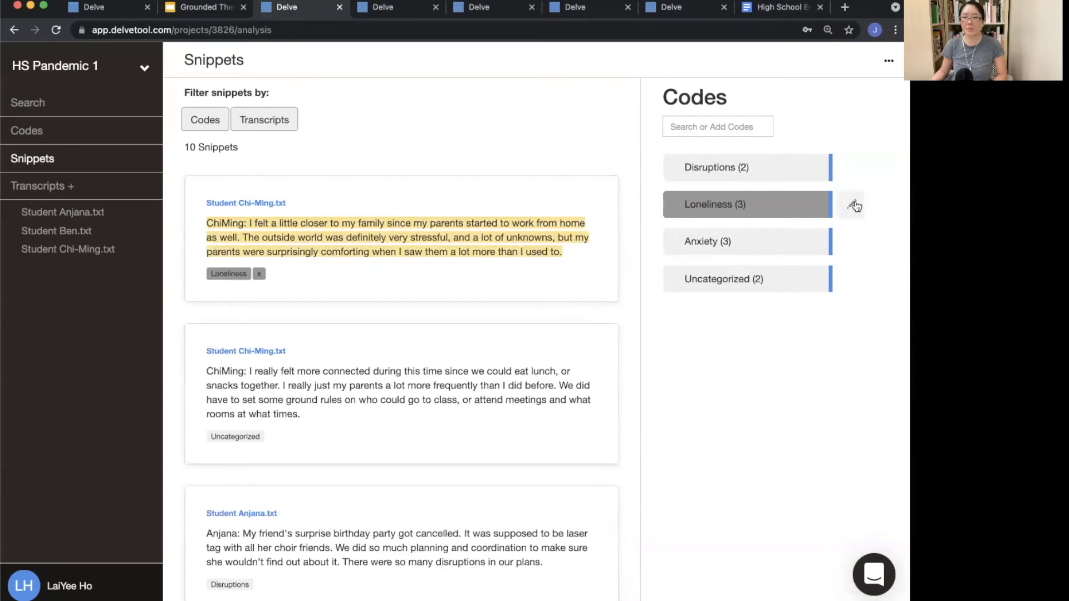
Step: Rename the Loneliness code to Loneliness and Connectivity
click(852, 204)
click(791, 232)
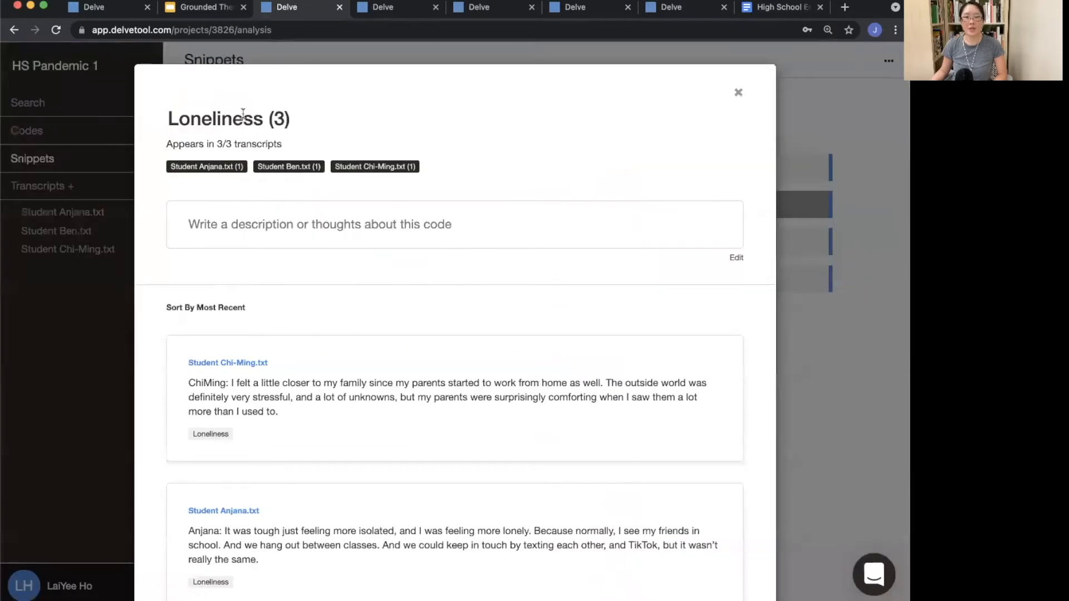
text(and Connectivity)
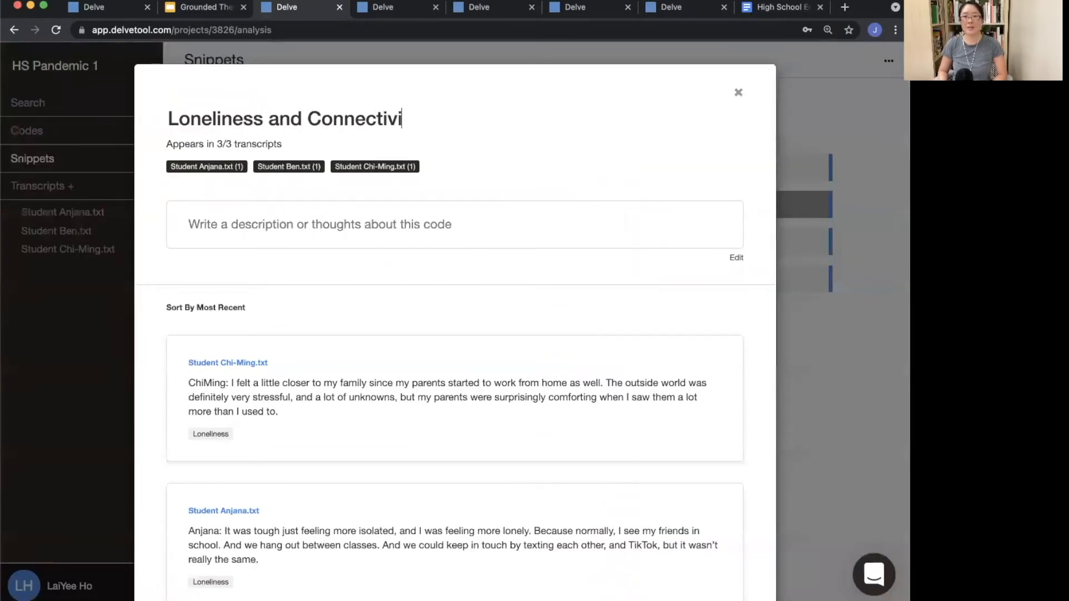
key(Return)
Step: Add the code description "Some students felt more lonely while others felt more connected during the pandemic." and close the code
click(224, 224)
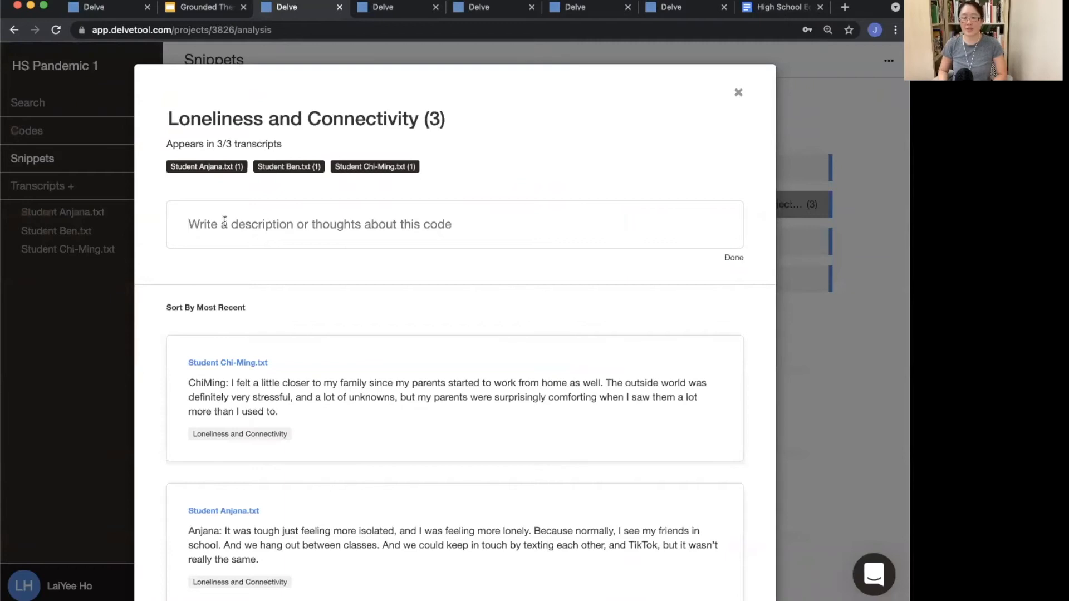
text(Some students felt more )
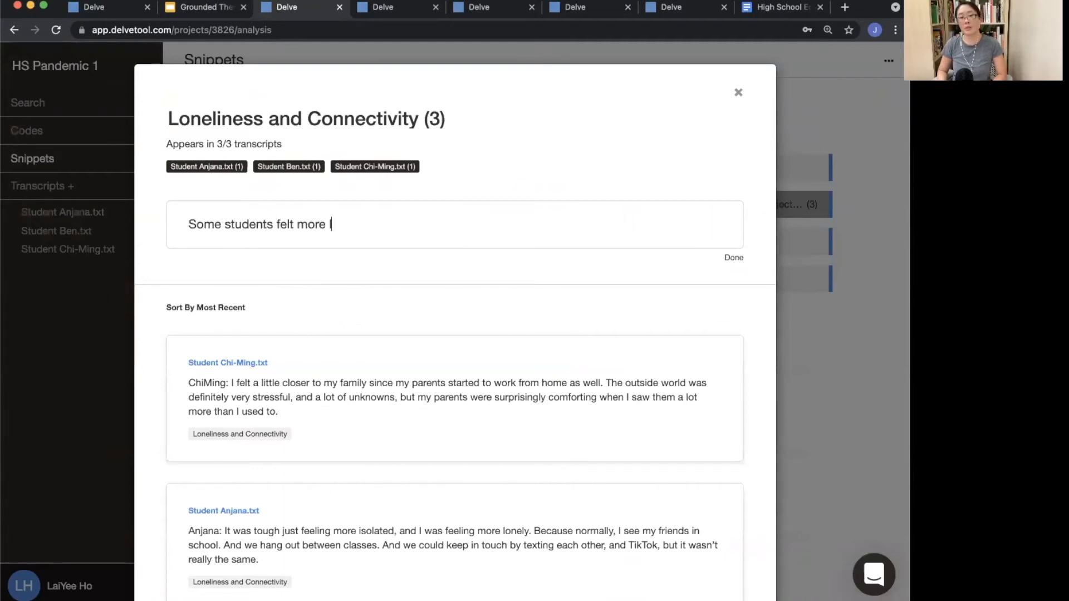
text(lonely while others felt more )
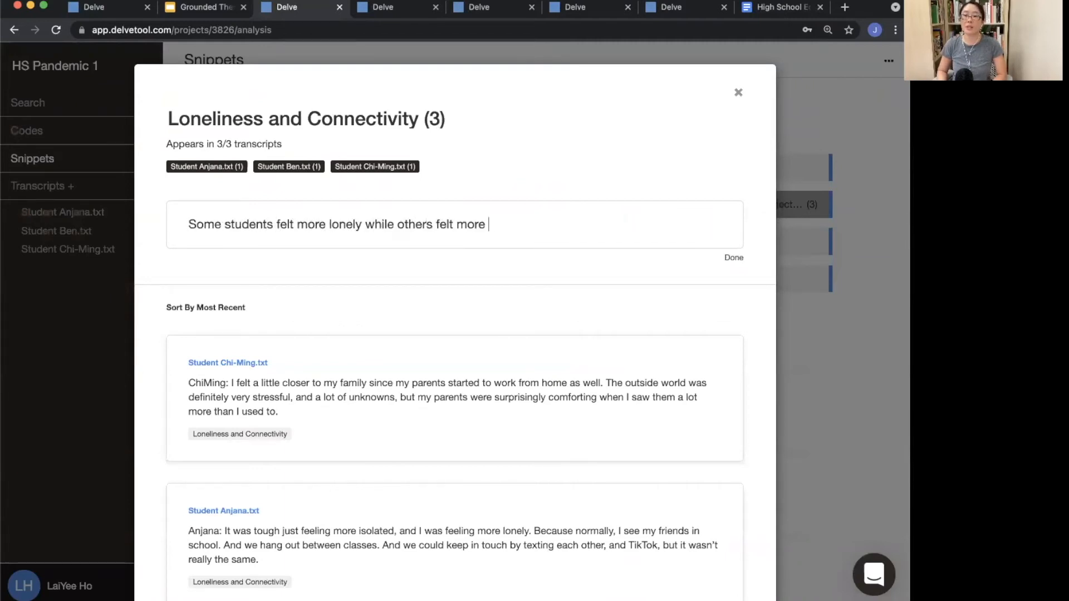
text(connected during the )
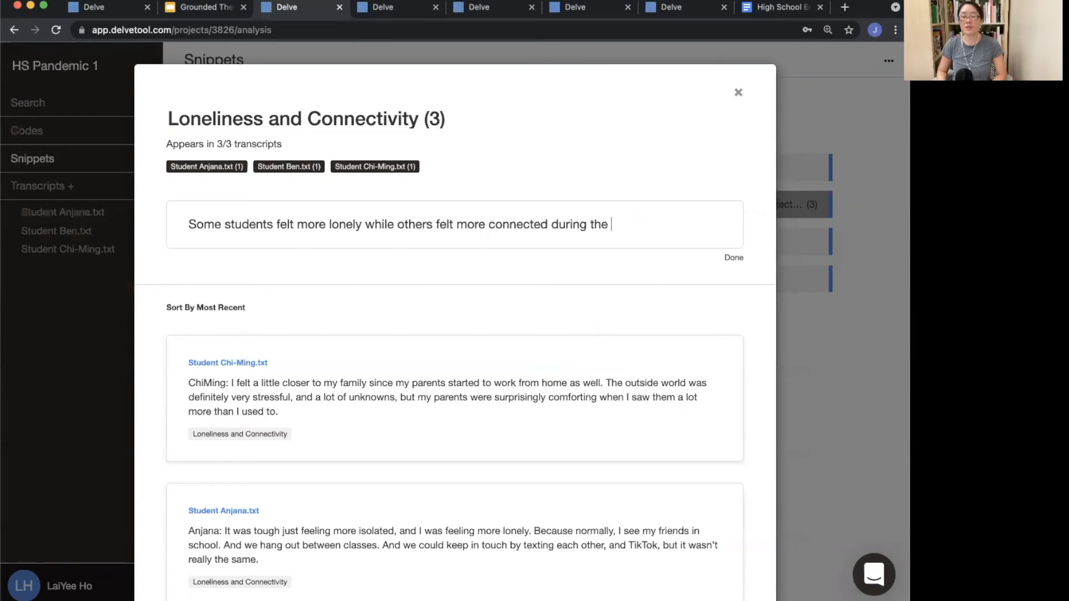
text(pandemic.)
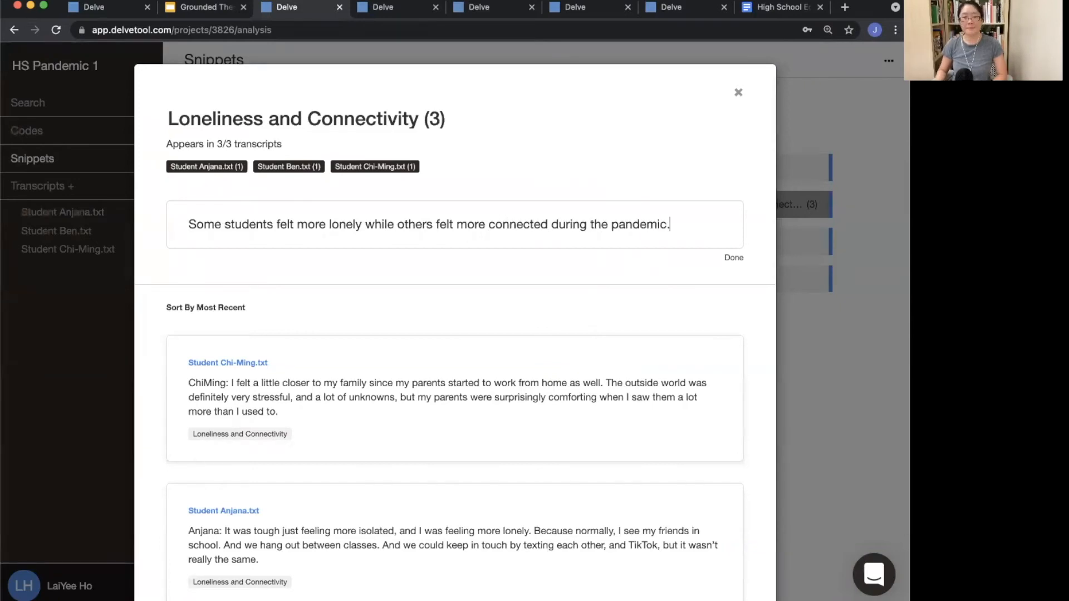
key(Return)
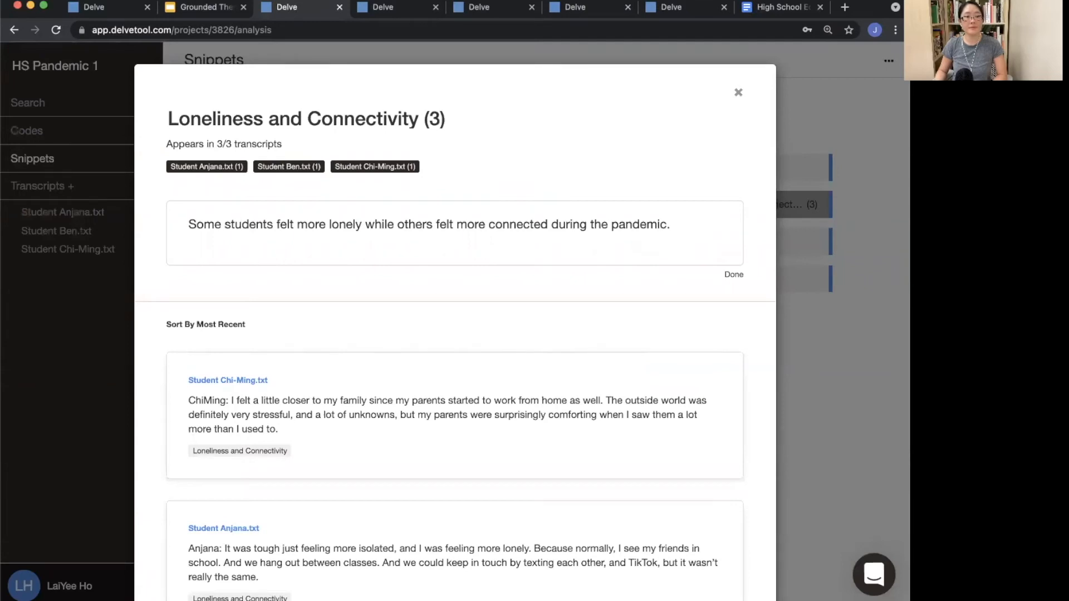
key(Return)
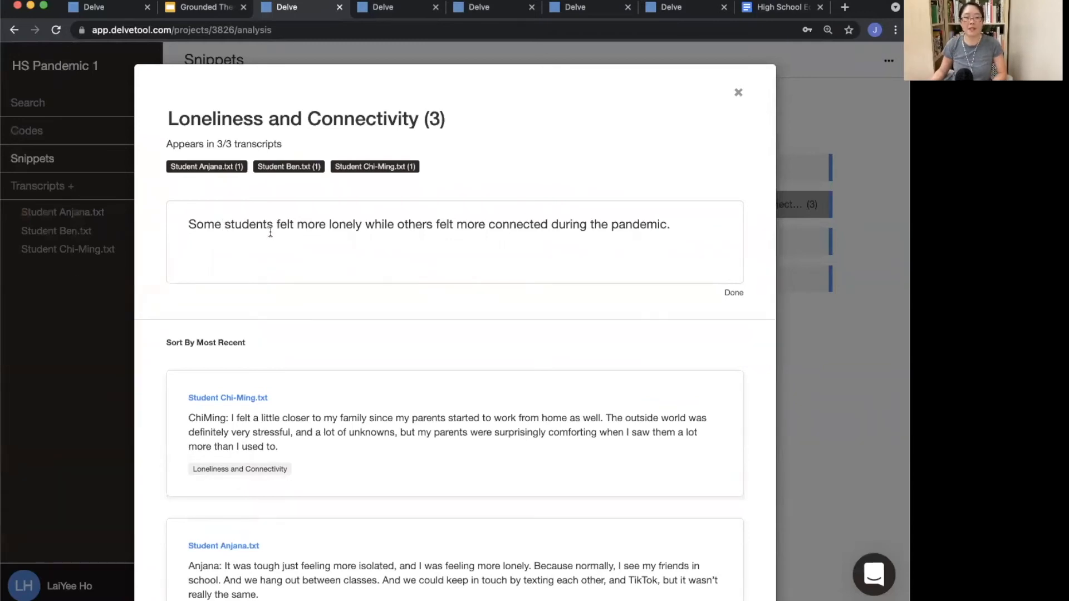
click(102, 436)
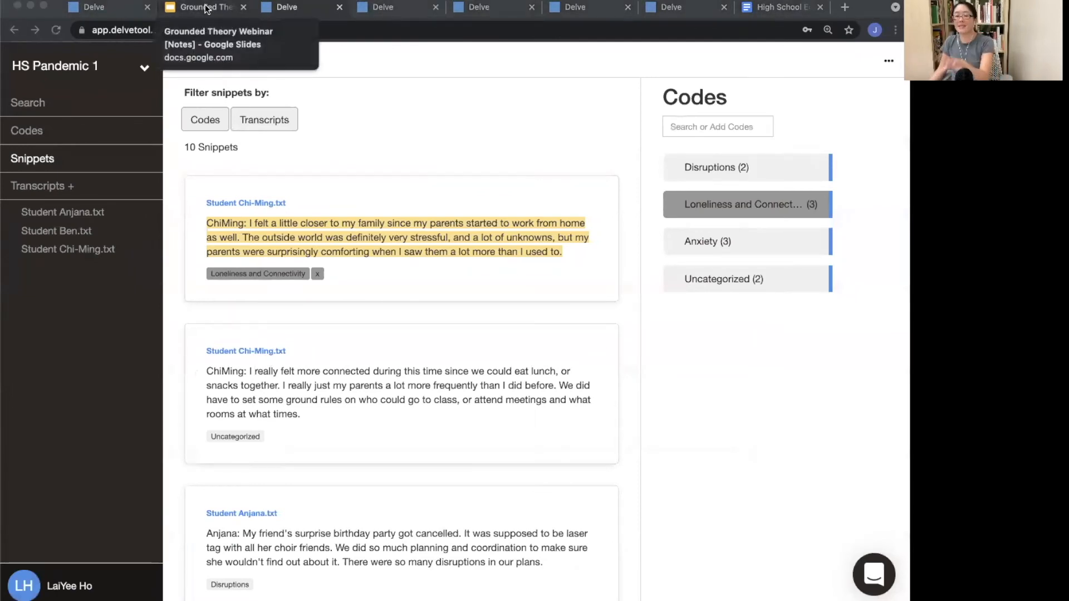
Step: View the Anxiety code's details, then switch back to the Grounded Theory presentation
click(848, 244)
click(828, 274)
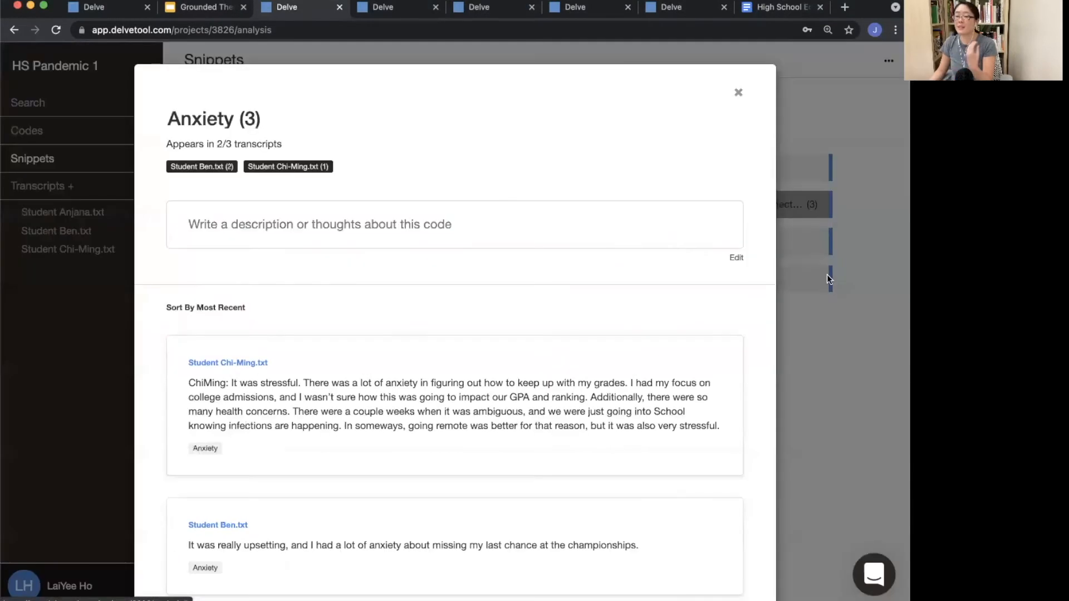
key(Escape)
click(223, 7)
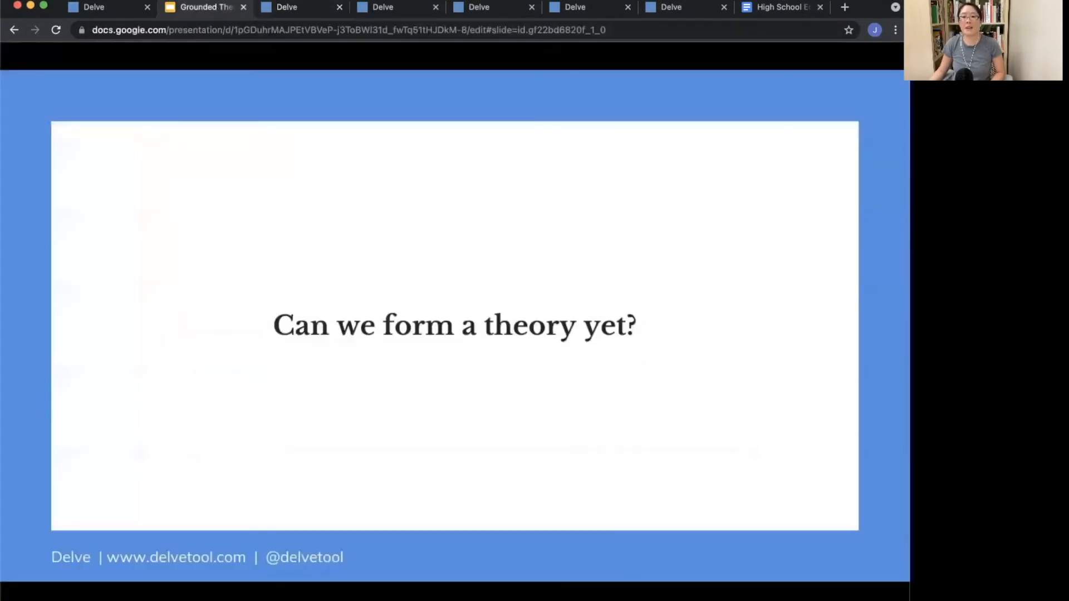
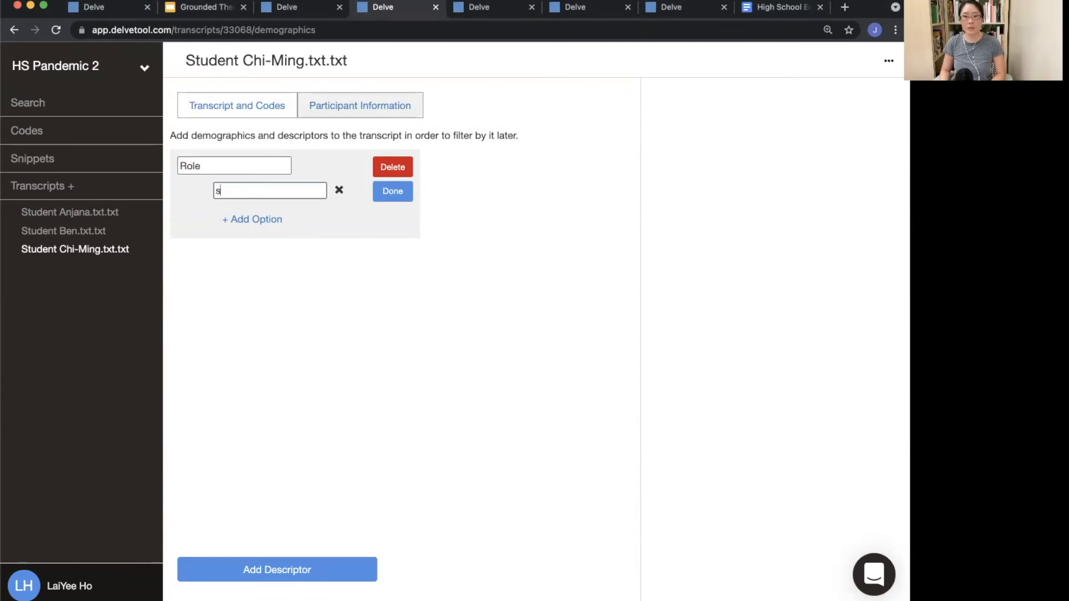
Step: Add the options Students and Parents to the Role descriptor and finish editing the field
text(tuden)
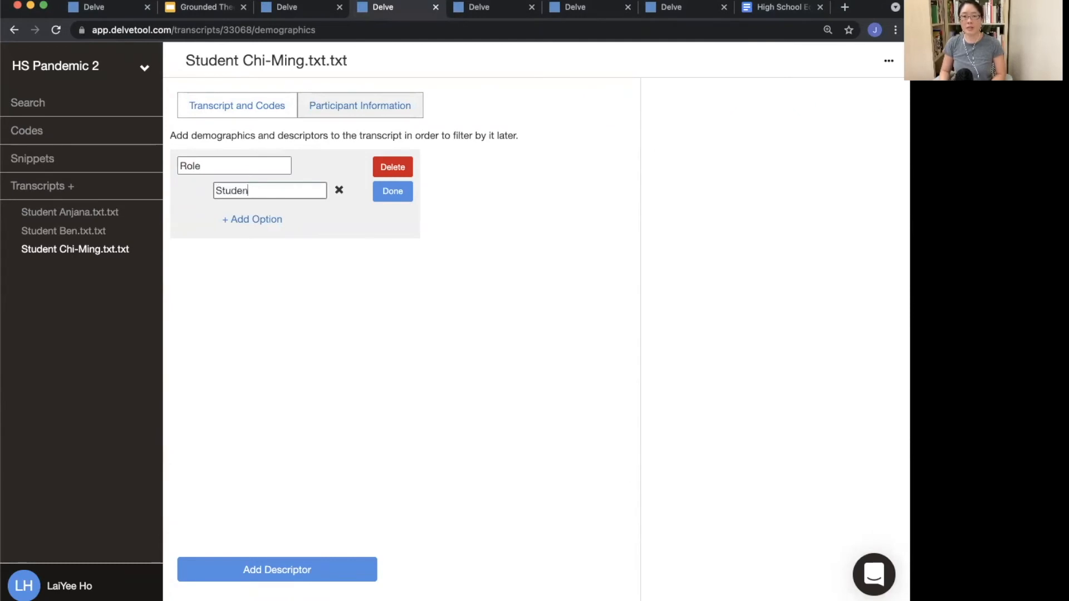
text(ts)
key(Return)
text(Parents)
click(400, 194)
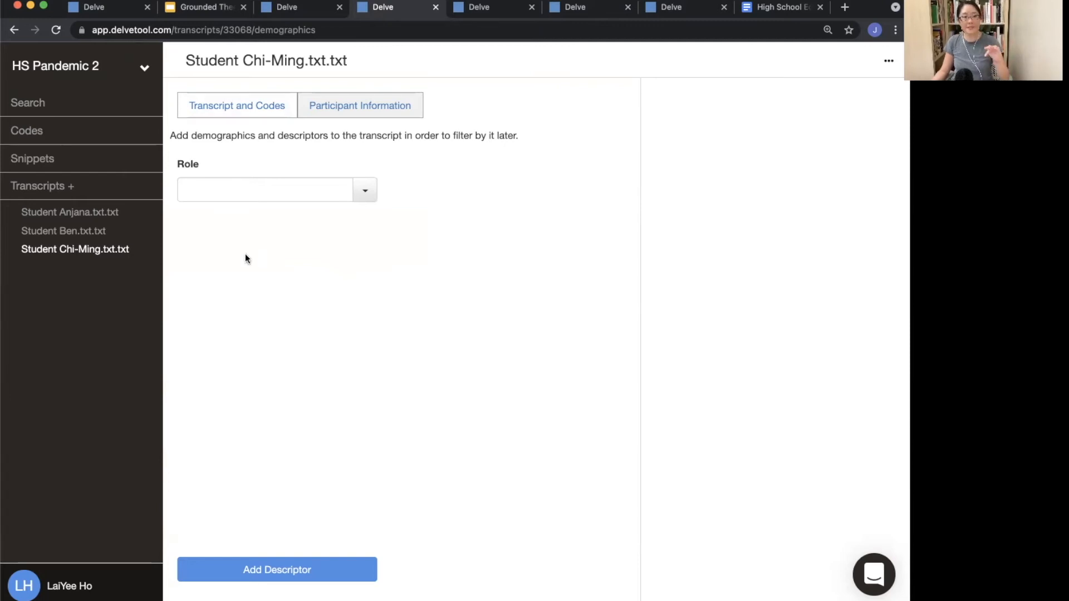
Step: Set the Role to Students for the Chi-Ming, Ben and Anjana student transcripts
click(365, 190)
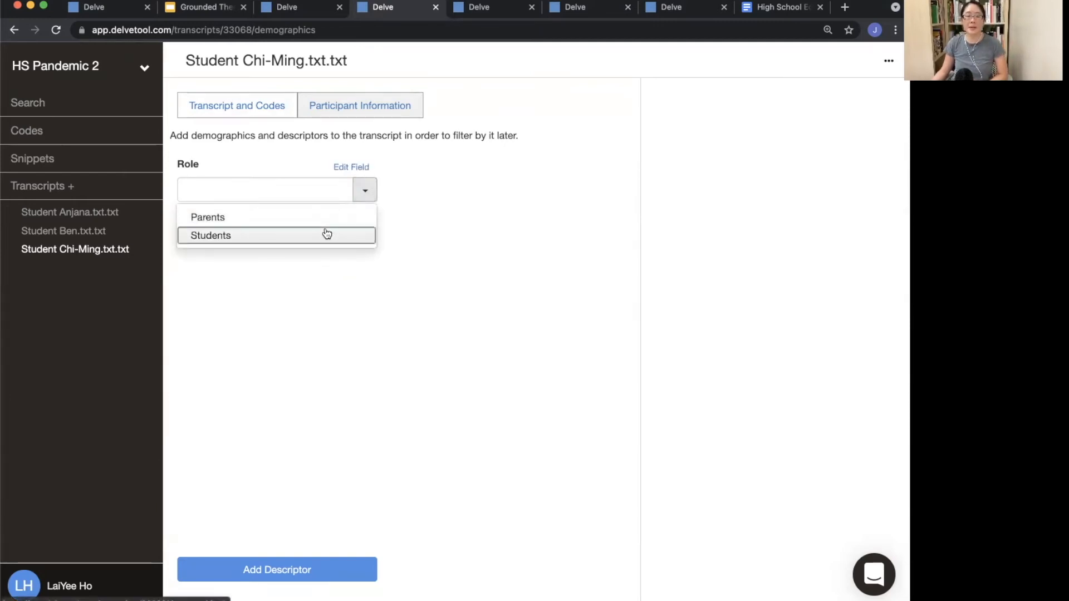
click(324, 234)
click(131, 230)
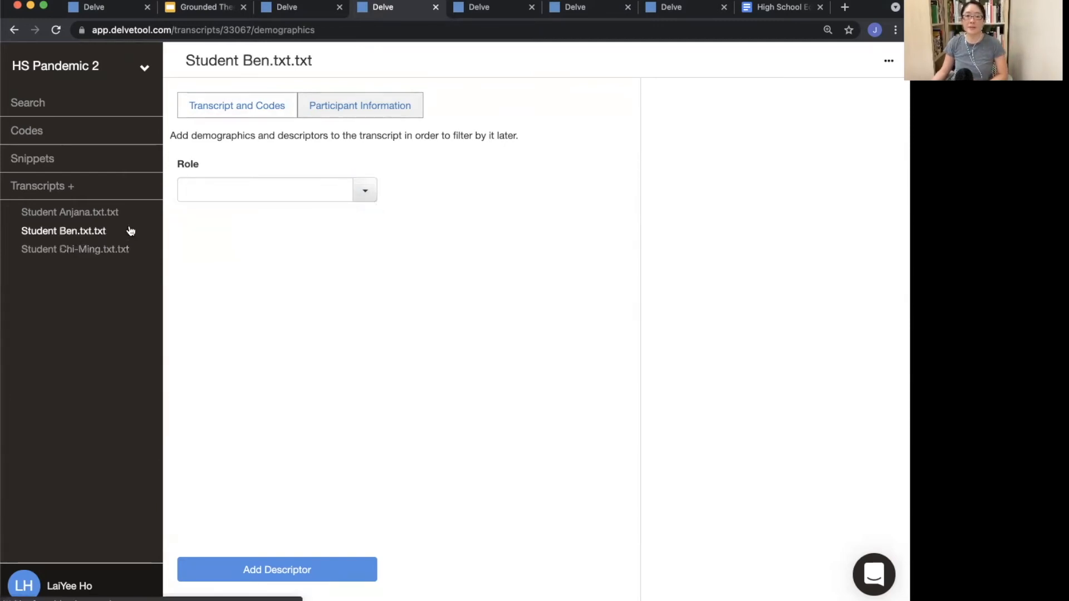
click(368, 195)
click(337, 234)
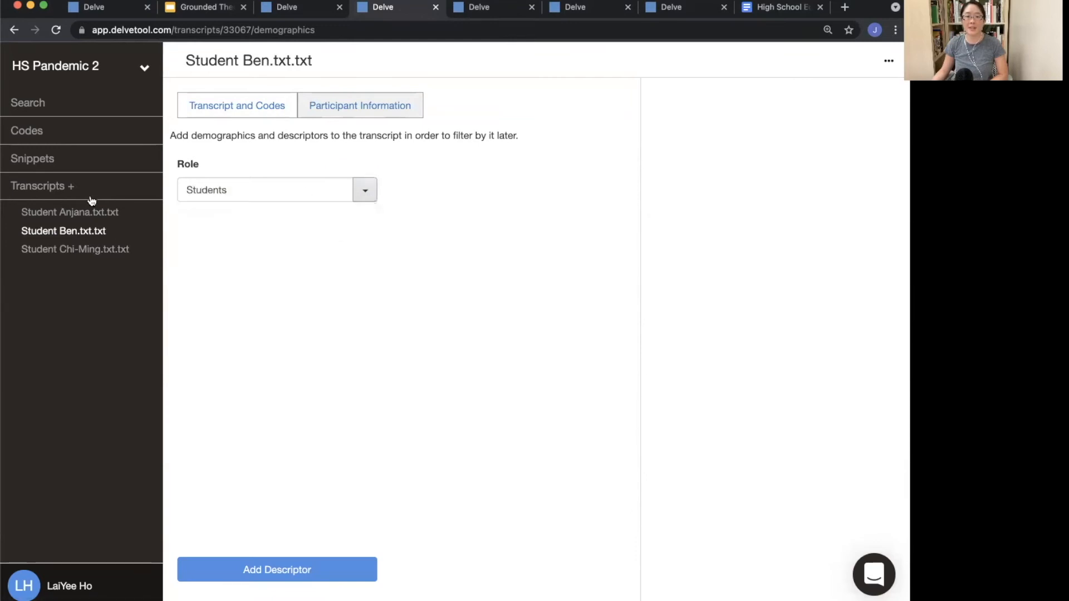
click(89, 212)
click(362, 198)
click(334, 235)
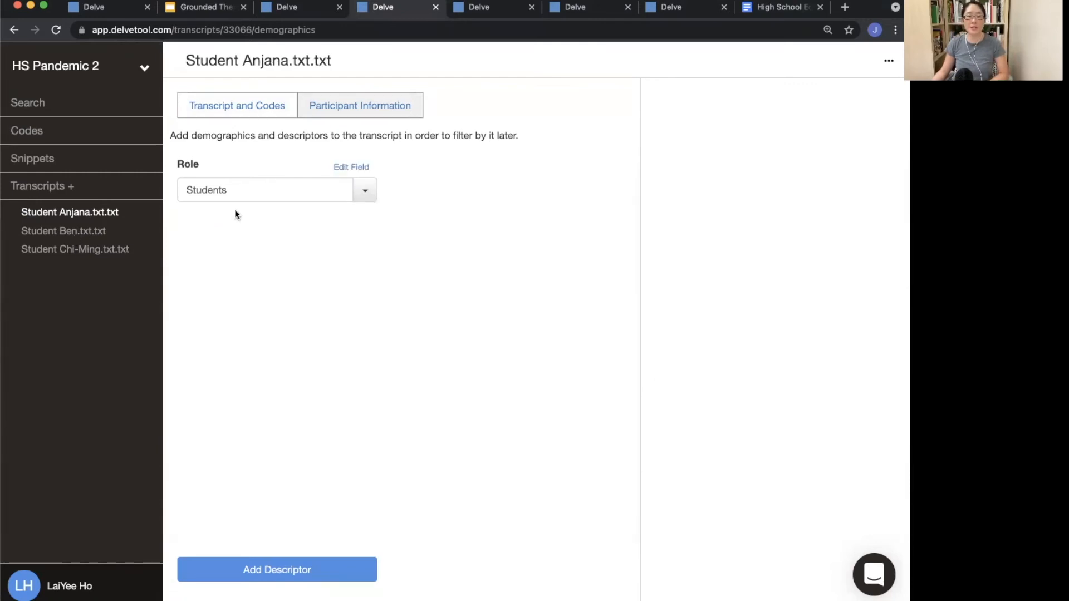
Step: Import the files Parent Anuj.txt, Parent Beverly.txt and Parent Chen.txt as new transcripts by dropping them in
click(62, 186)
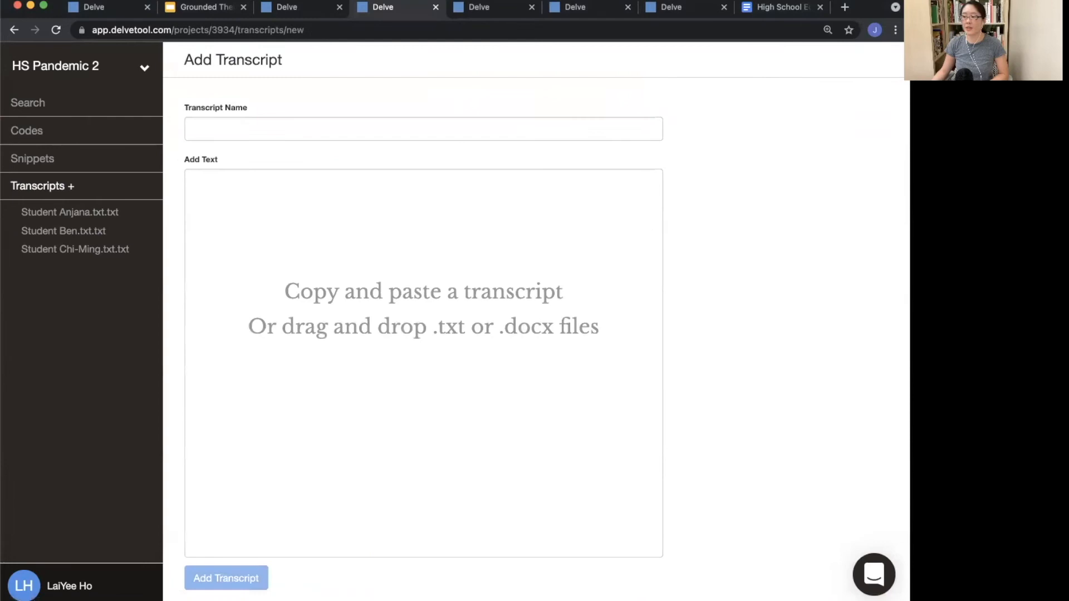
key(super+Tab)
drag(908, 351, 506, 335)
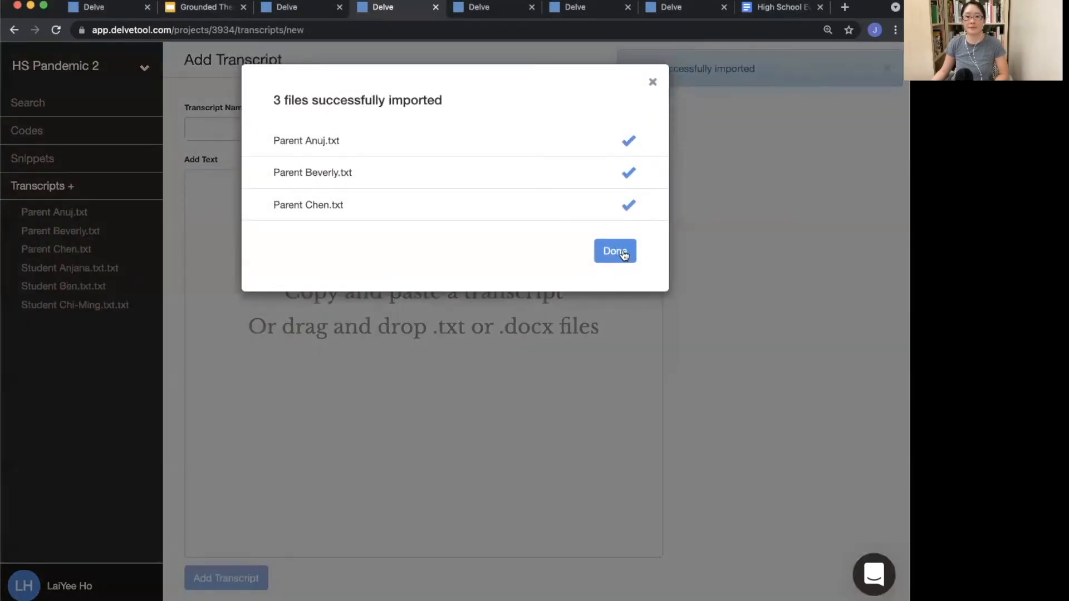
click(622, 253)
Step: Set the Role to Parents for the Parent Anuj, Parent Beverly and Parent Chen transcripts
click(54, 211)
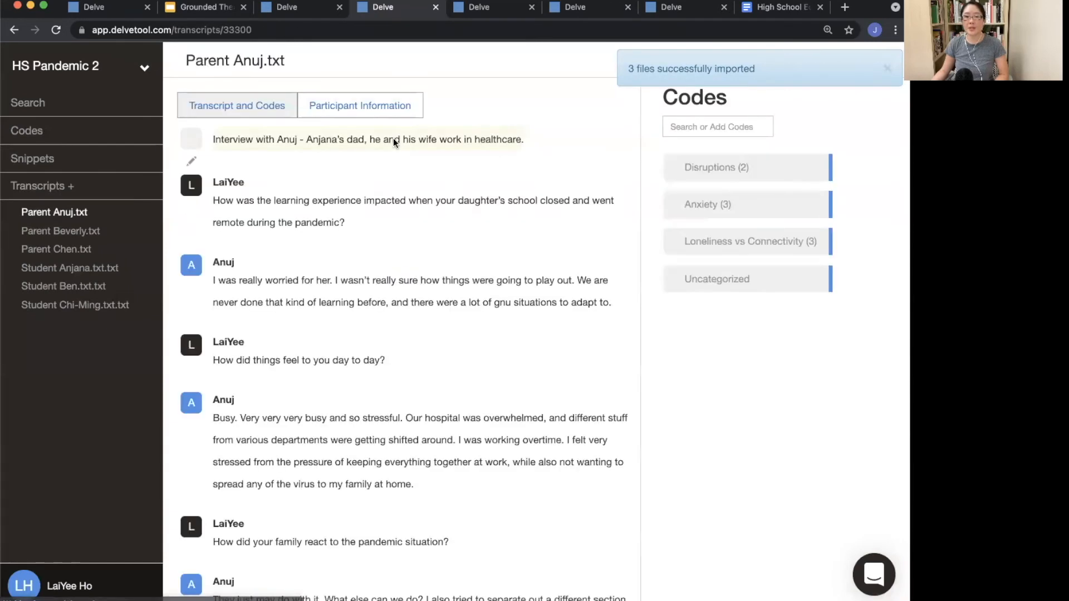
click(359, 107)
click(366, 190)
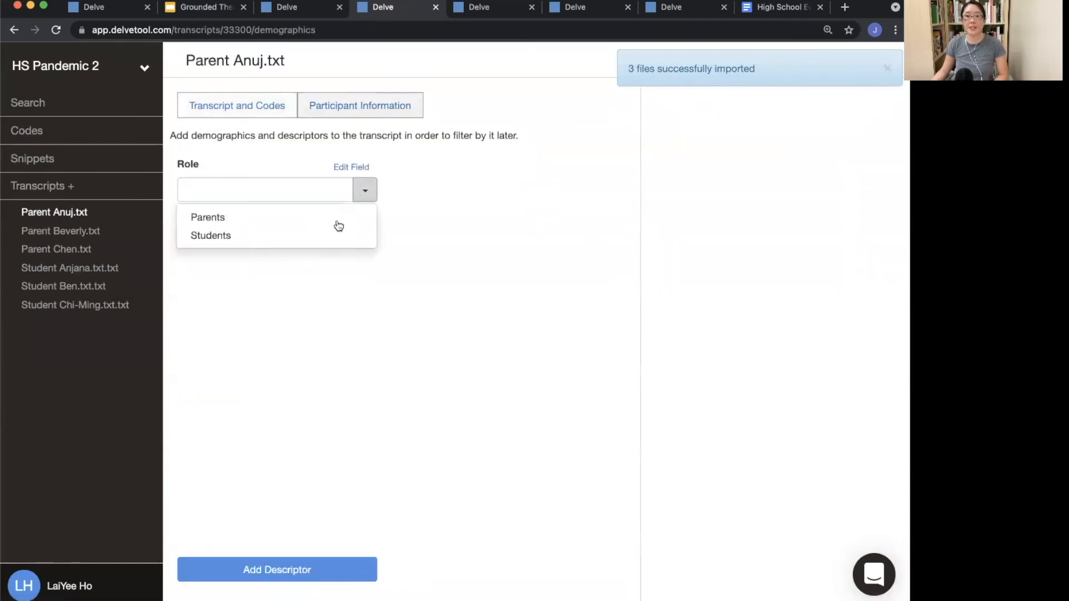
click(333, 219)
click(98, 230)
click(367, 196)
click(356, 217)
click(63, 251)
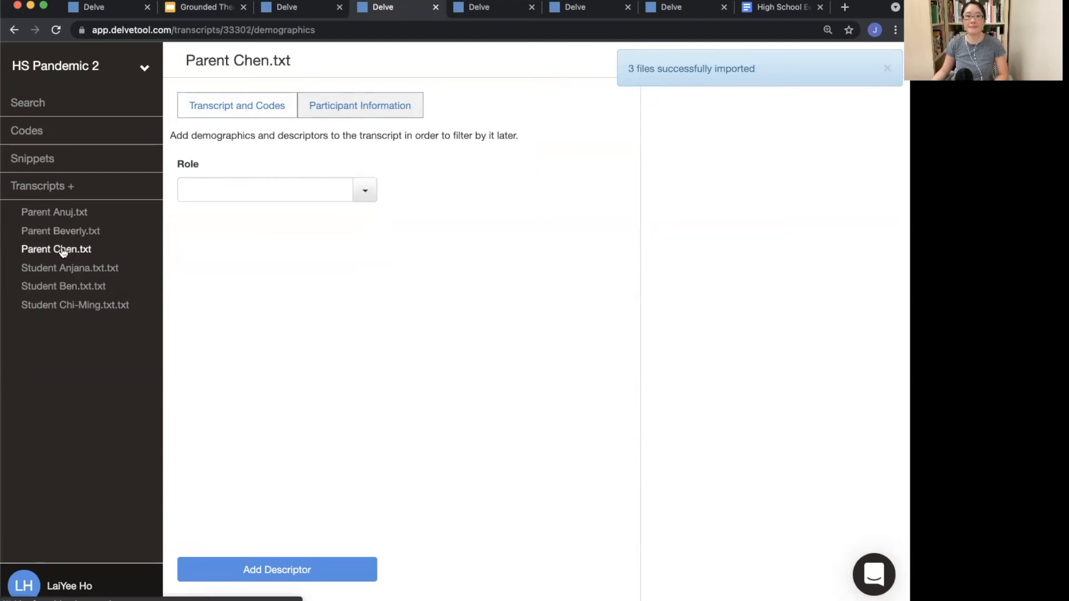
click(364, 191)
click(337, 220)
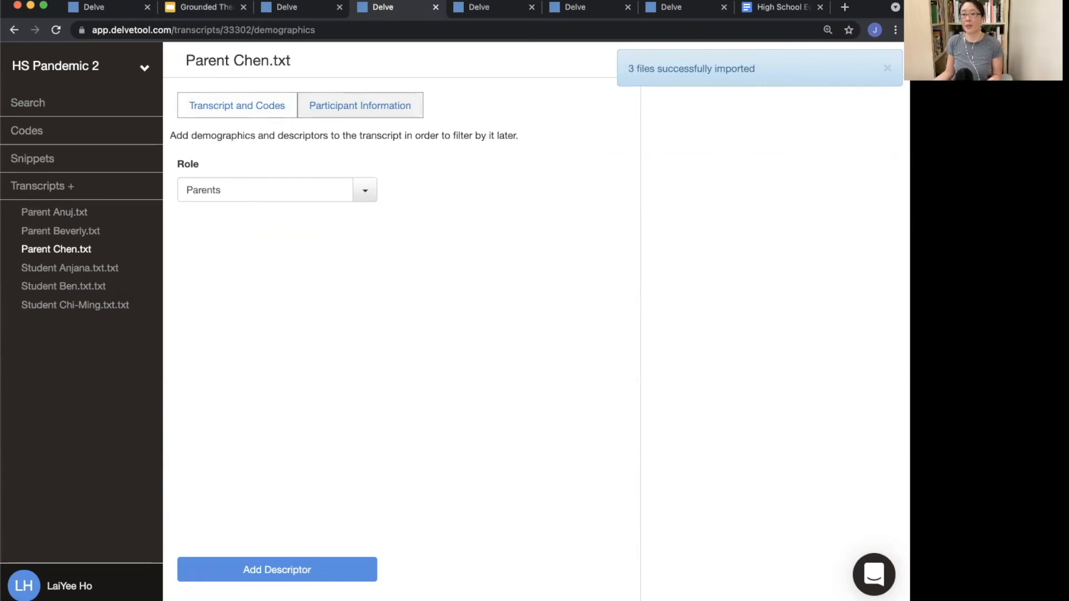
click(890, 70)
click(888, 71)
click(888, 68)
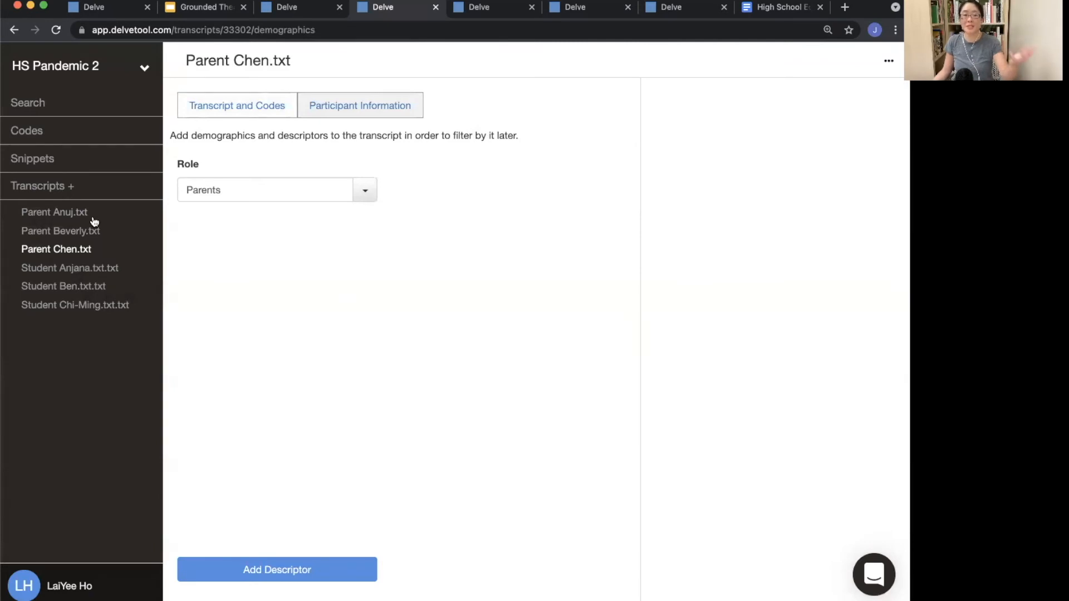
key(super+Tab)
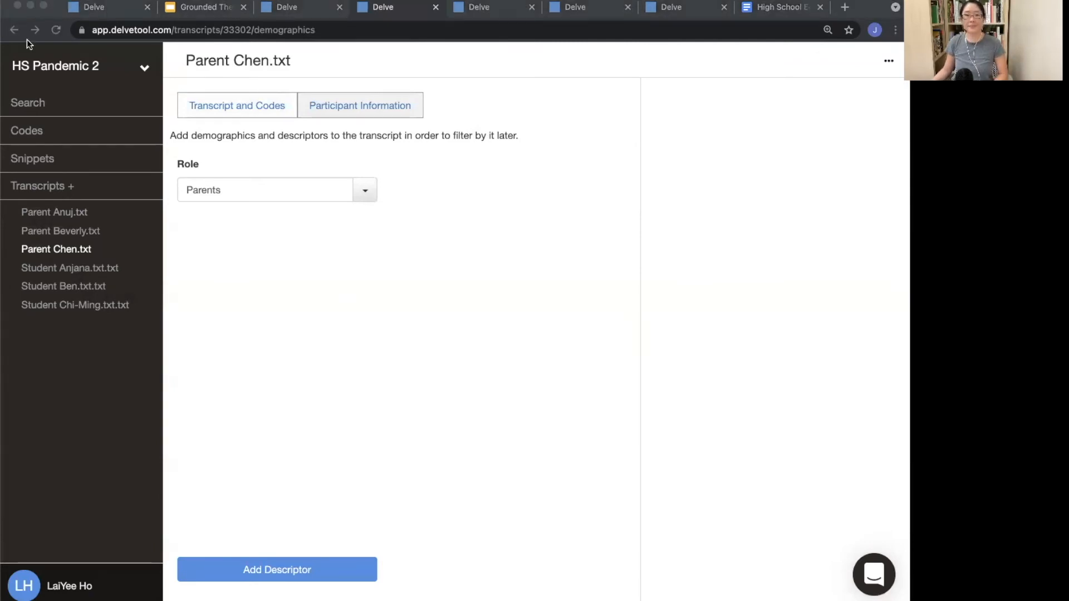
Step: Switch to the Grounded Theory presentation and advance to the Open Coding slide
click(201, 4)
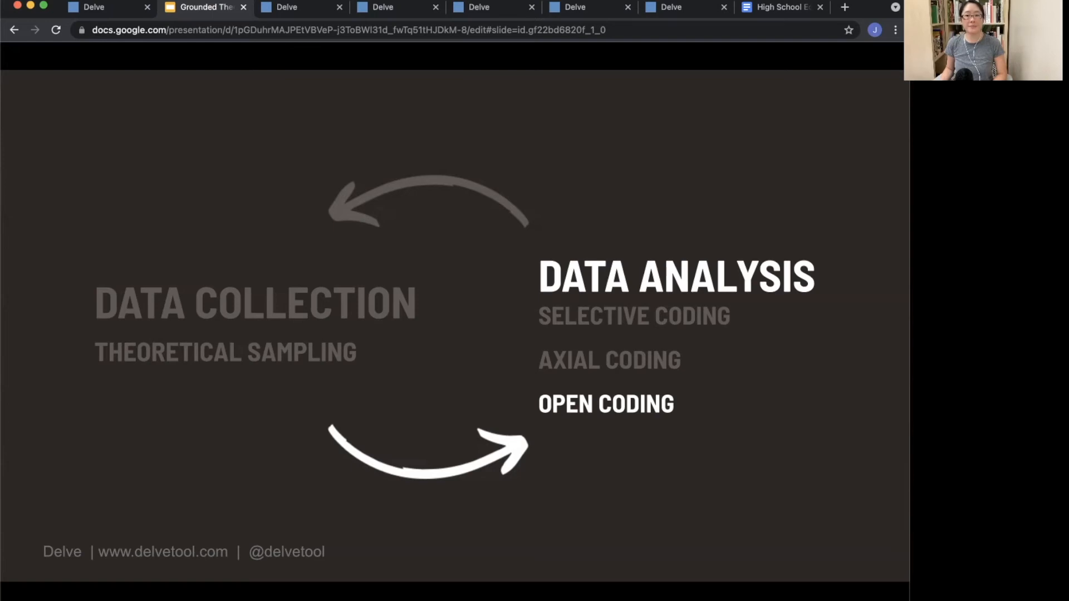
key(Right)
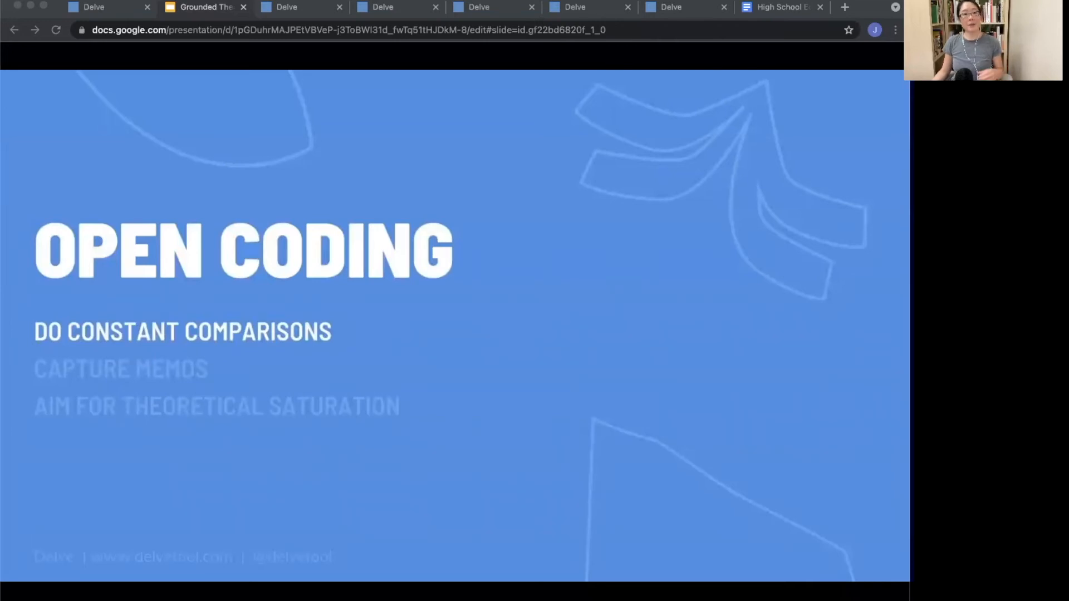
Step: Back in Delve, highlight each of Parent Anuj's answers and tag them with the Uncategorized code
click(378, 12)
click(52, 213)
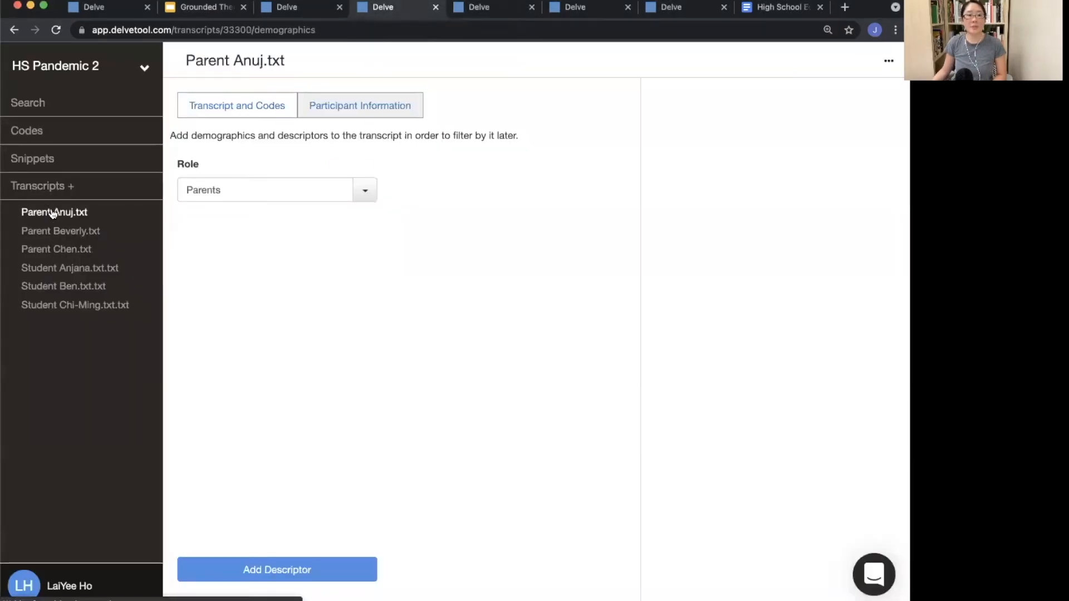
click(214, 108)
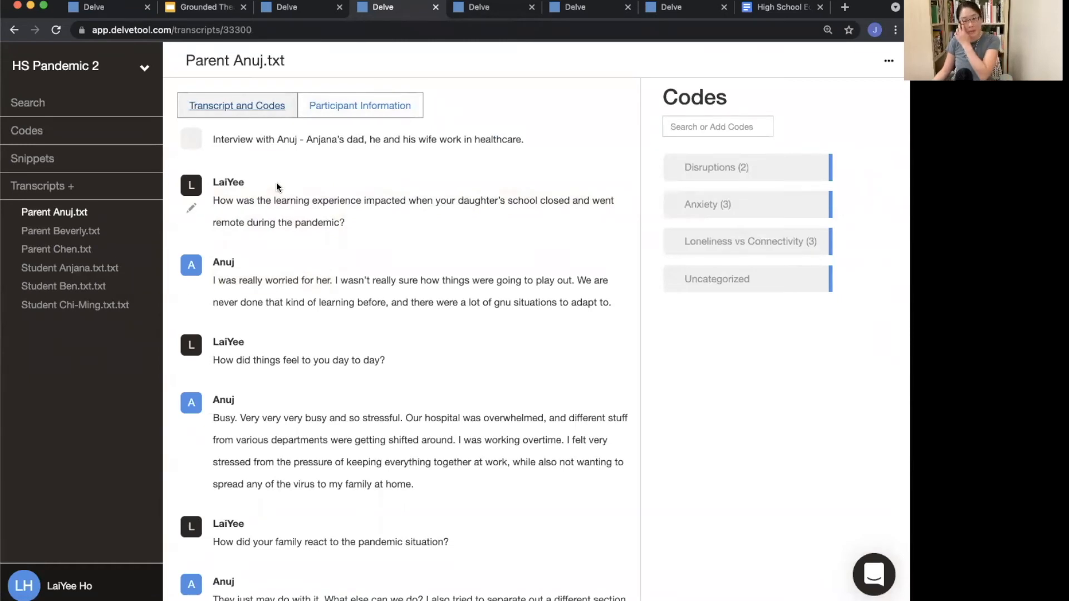
drag(213, 277, 627, 316)
click(750, 281)
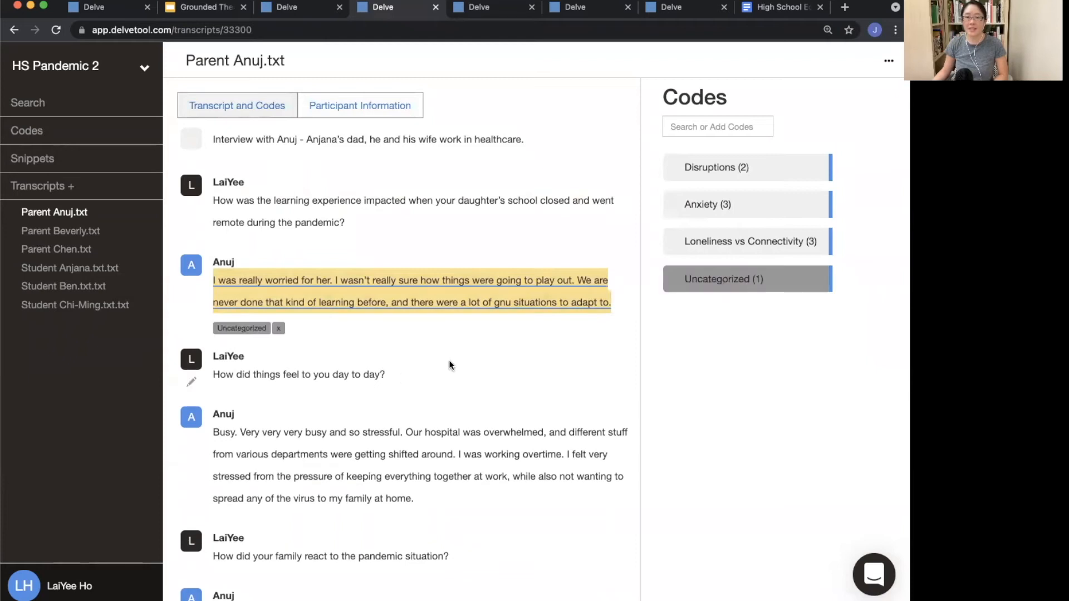
drag(213, 419, 415, 492)
click(711, 282)
scroll(262, 397, down, 2)
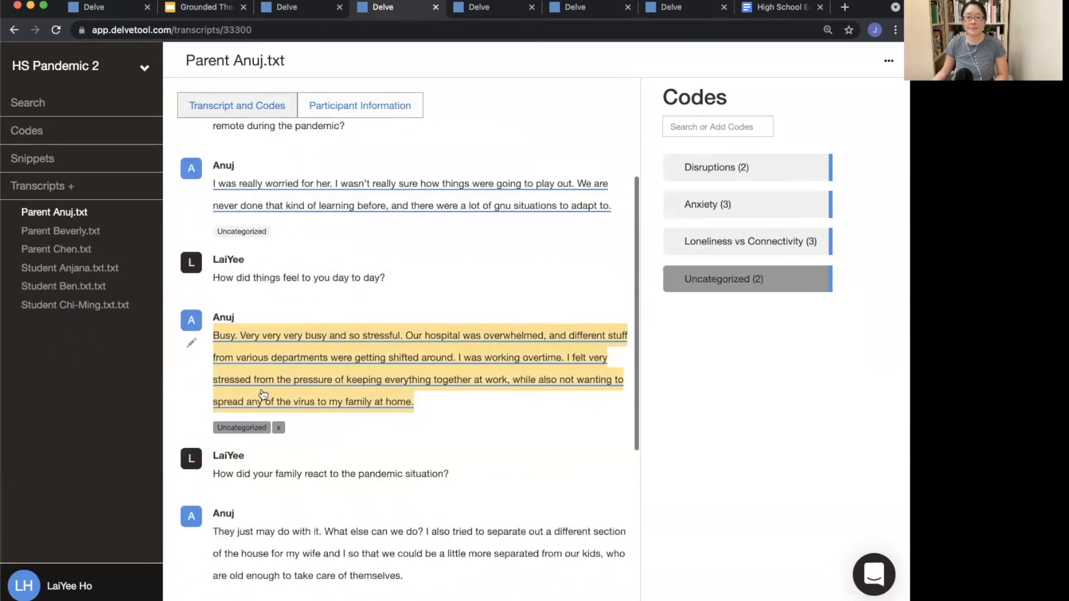
drag(212, 503, 415, 559)
click(732, 292)
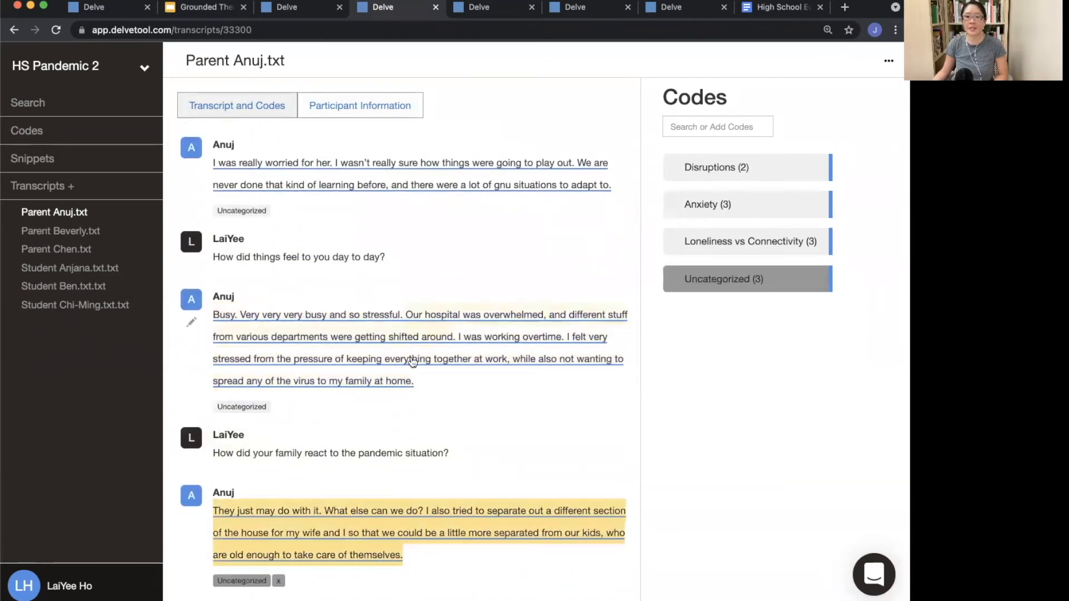
scroll(170, 416, down, 3)
drag(212, 523, 580, 574)
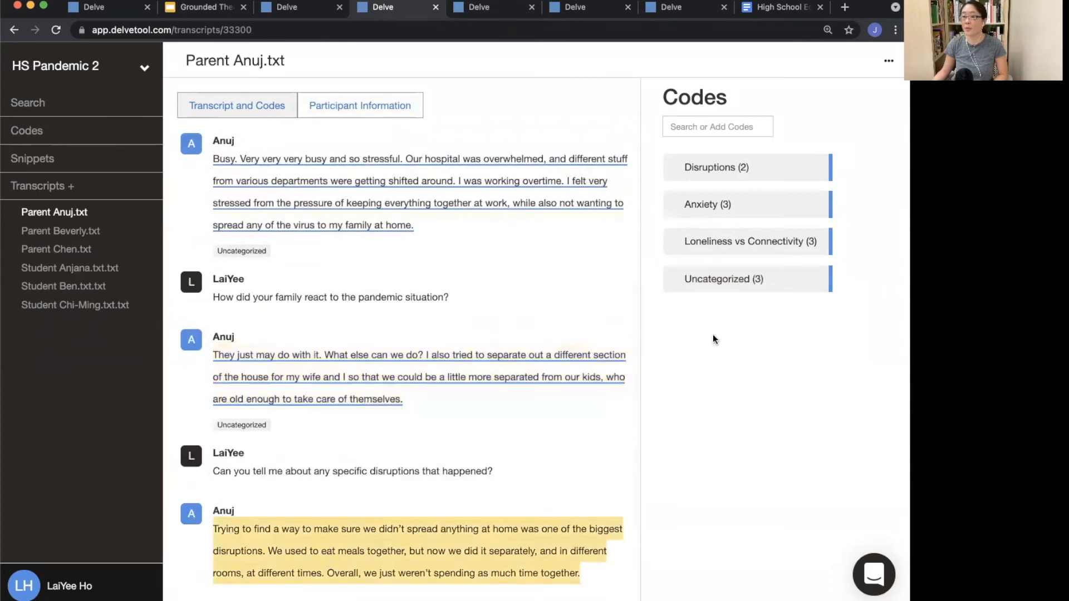
click(764, 275)
scroll(216, 502, down, 2)
drag(179, 556, 566, 573)
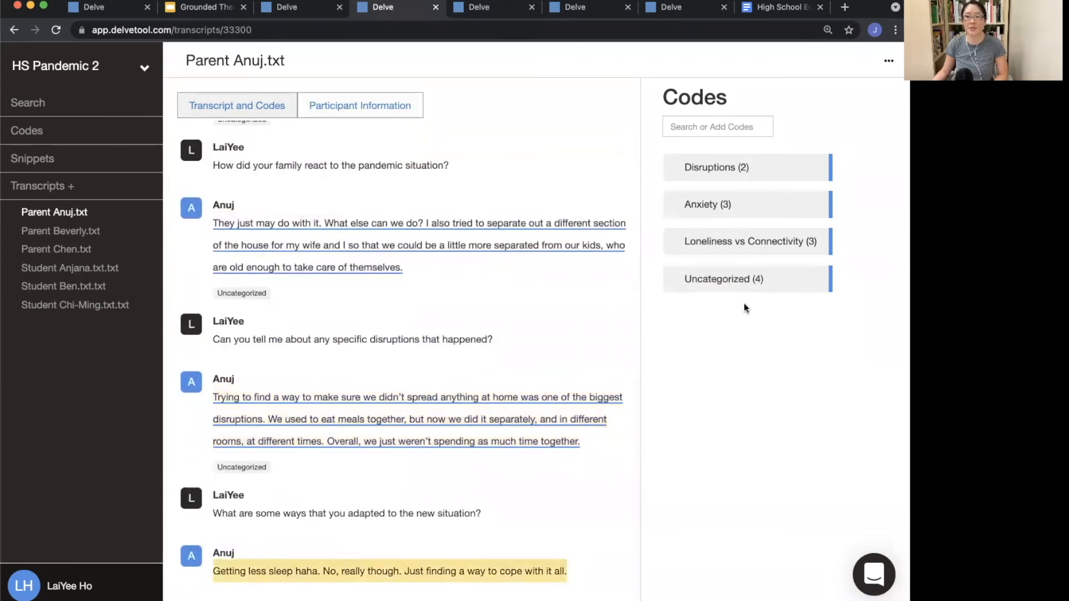
click(746, 279)
Step: Tag Parent Beverly's first three answers with the Uncategorized code
click(61, 230)
drag(176, 321, 518, 371)
click(671, 286)
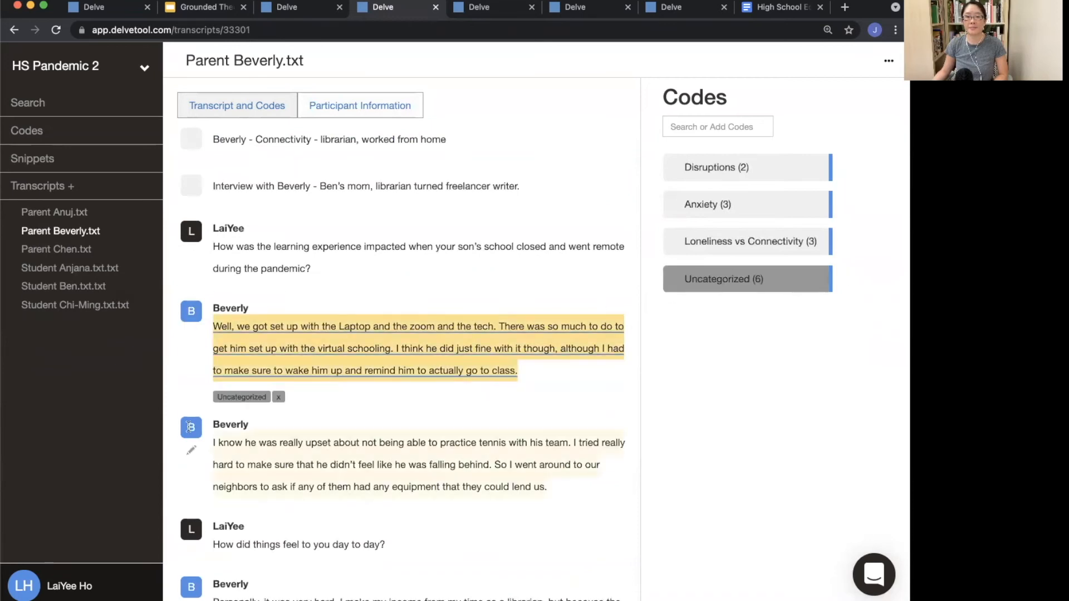
click(190, 427)
click(758, 286)
scroll(191, 451, down, 2)
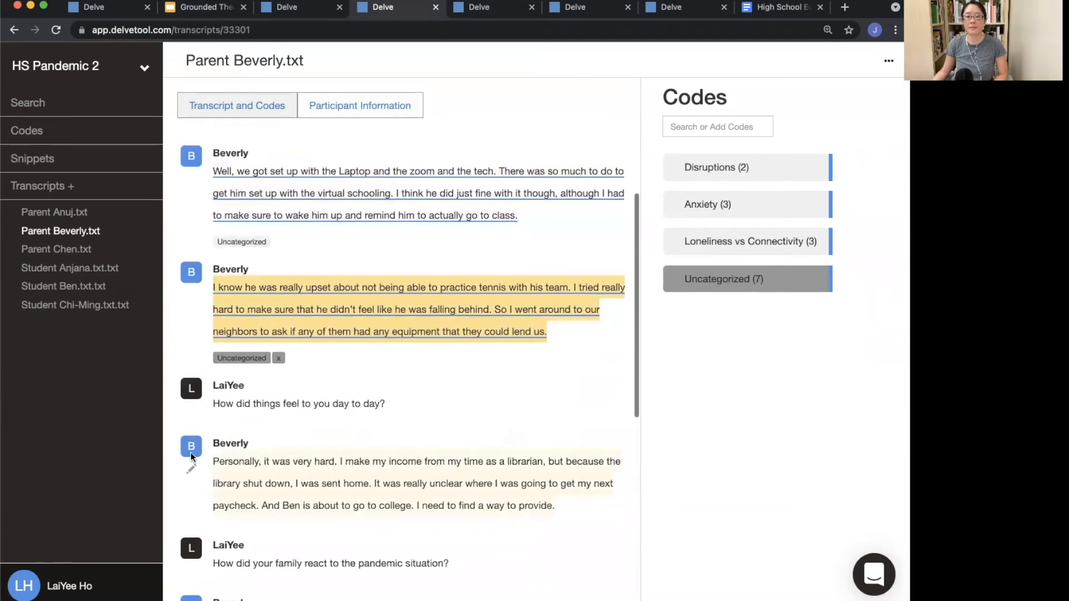
click(191, 457)
click(732, 276)
Step: Tag several of Parent Chen's answers with the Uncategorized code
click(64, 247)
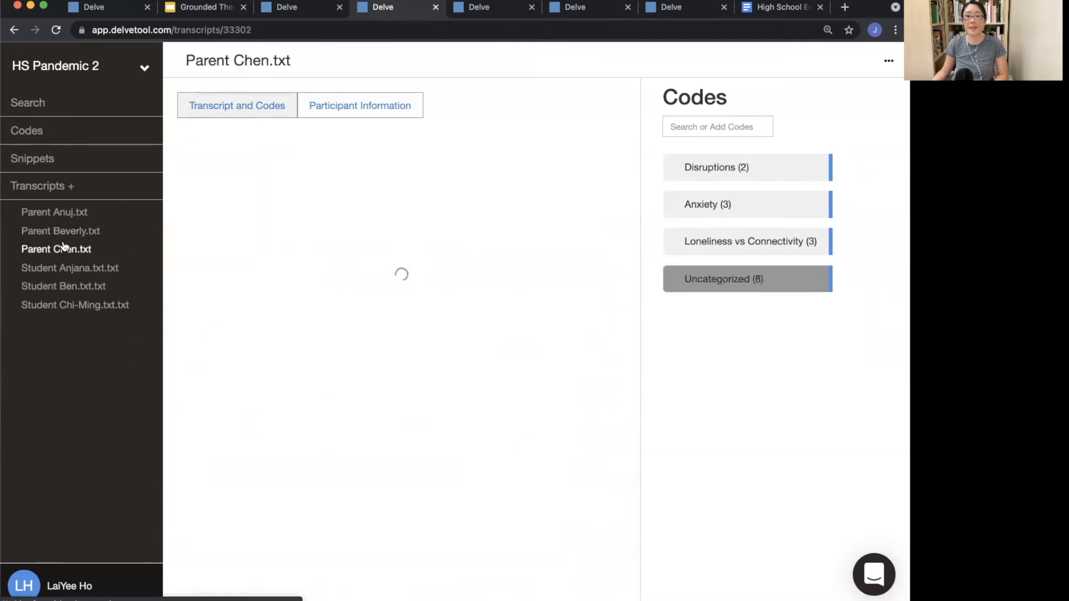
drag(204, 125, 486, 357)
click(705, 276)
drag(213, 515, 525, 514)
click(743, 278)
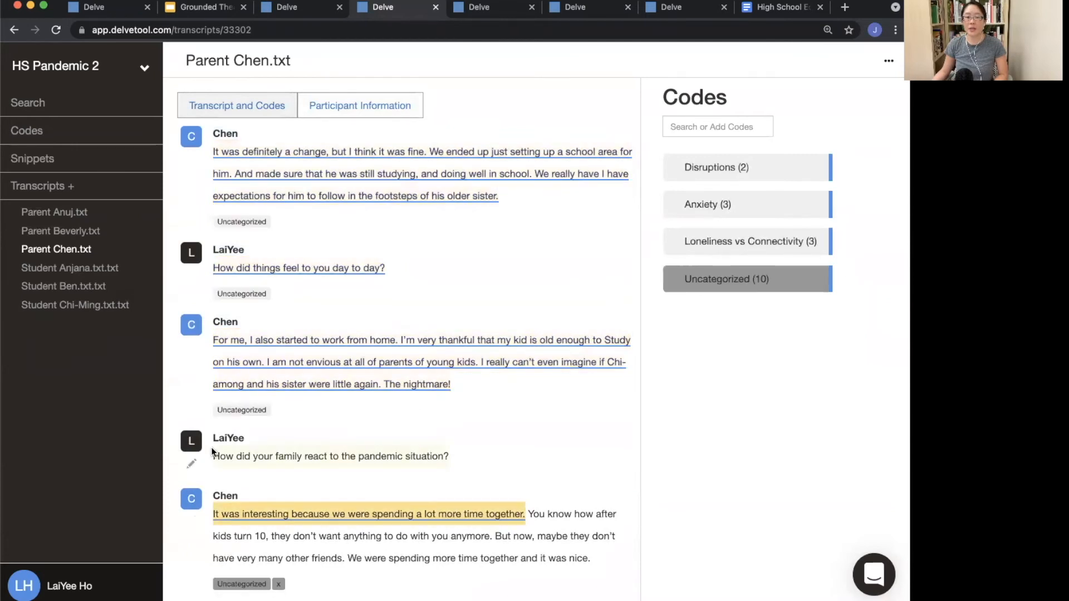
click(188, 503)
click(705, 277)
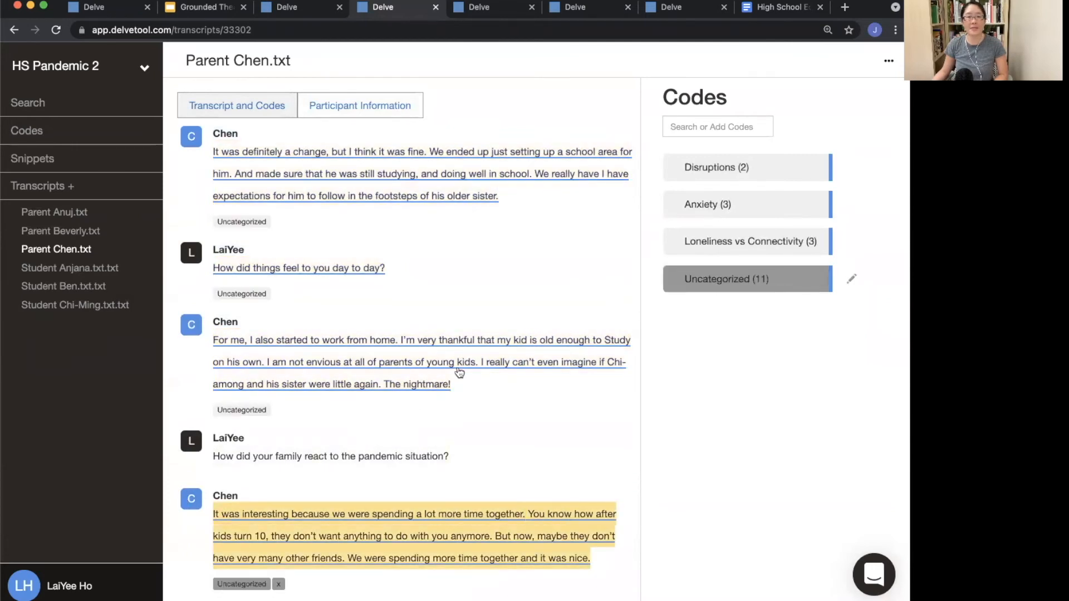
scroll(359, 439, down, 3)
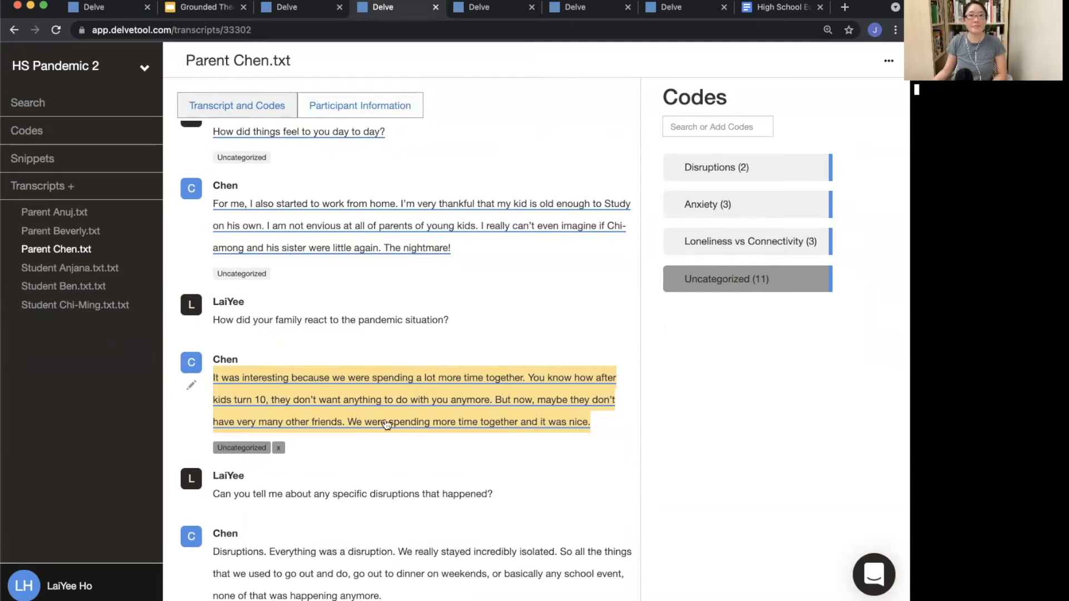
Step: Switch to the HS Pandemic 3 project and open its Snippets list
click(205, 8)
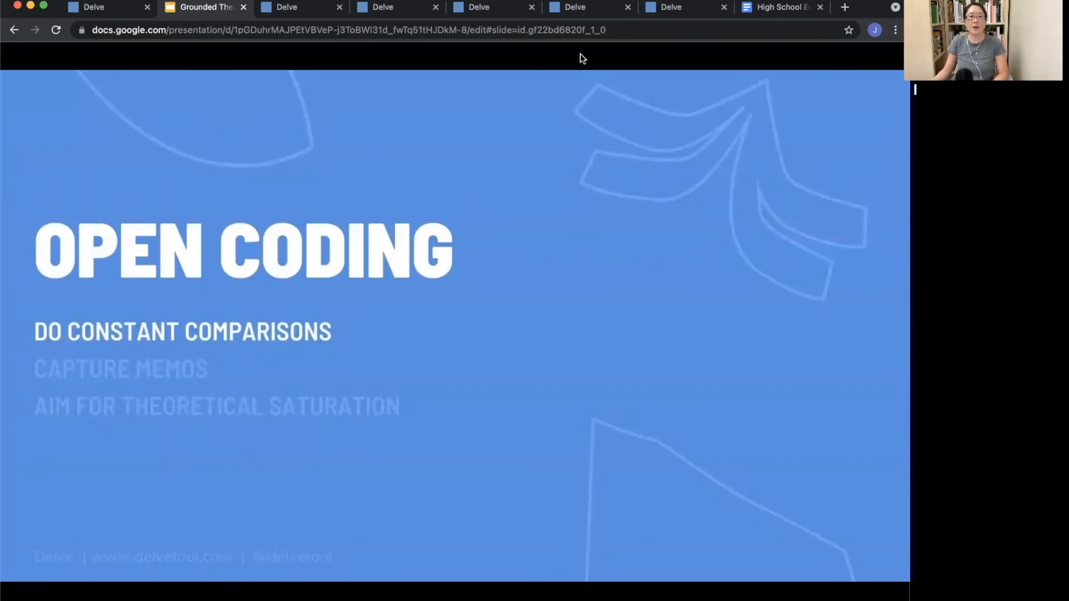
click(494, 8)
scroll(188, 272, down, 5)
click(84, 231)
click(89, 160)
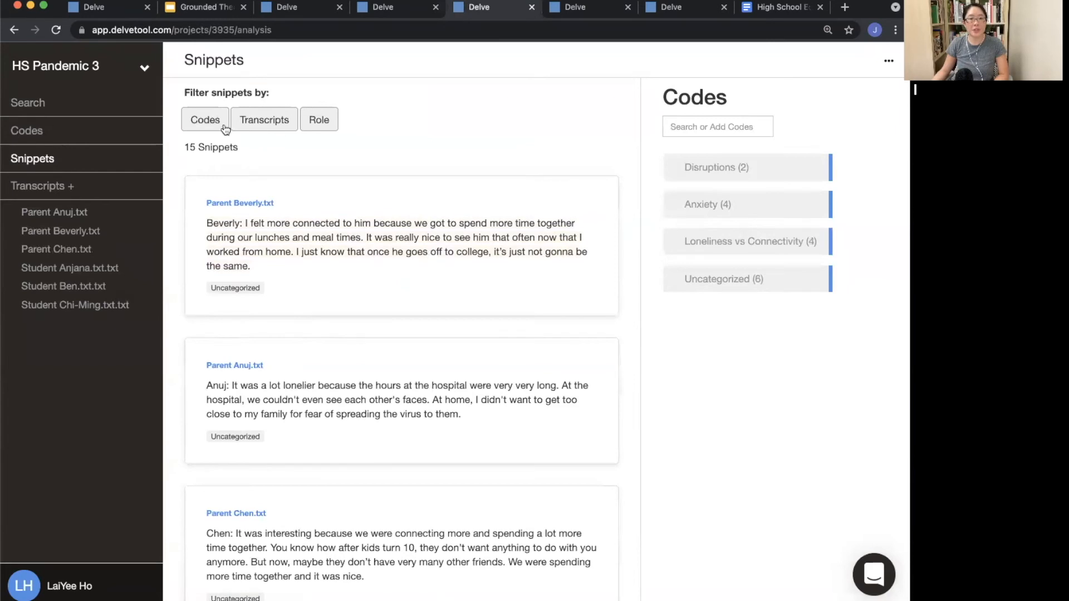
Step: Filter the snippets by Role to show only Parent snippets
click(321, 128)
click(197, 175)
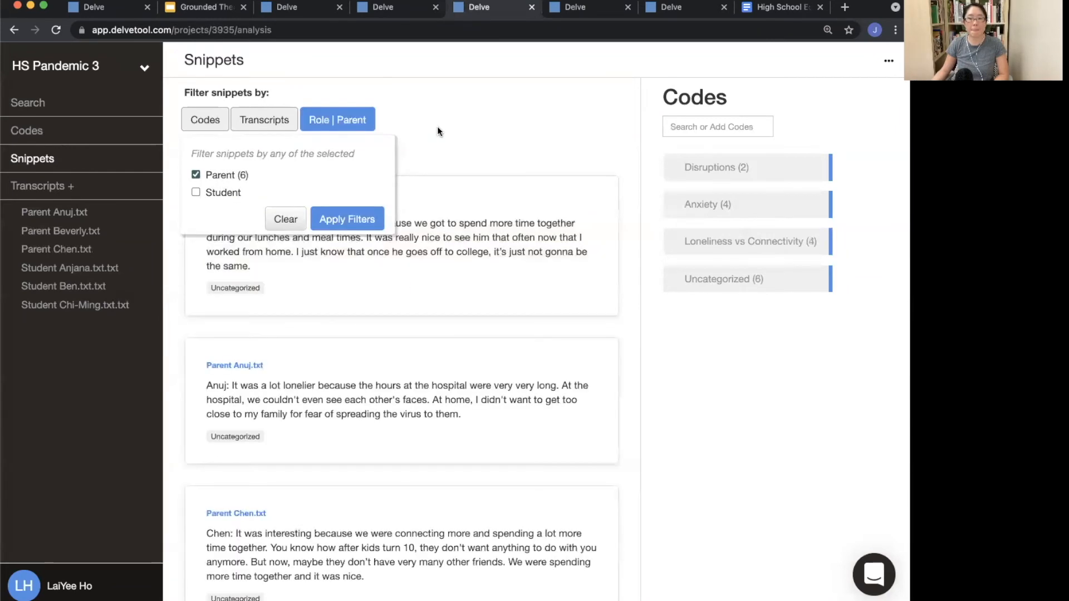
click(443, 127)
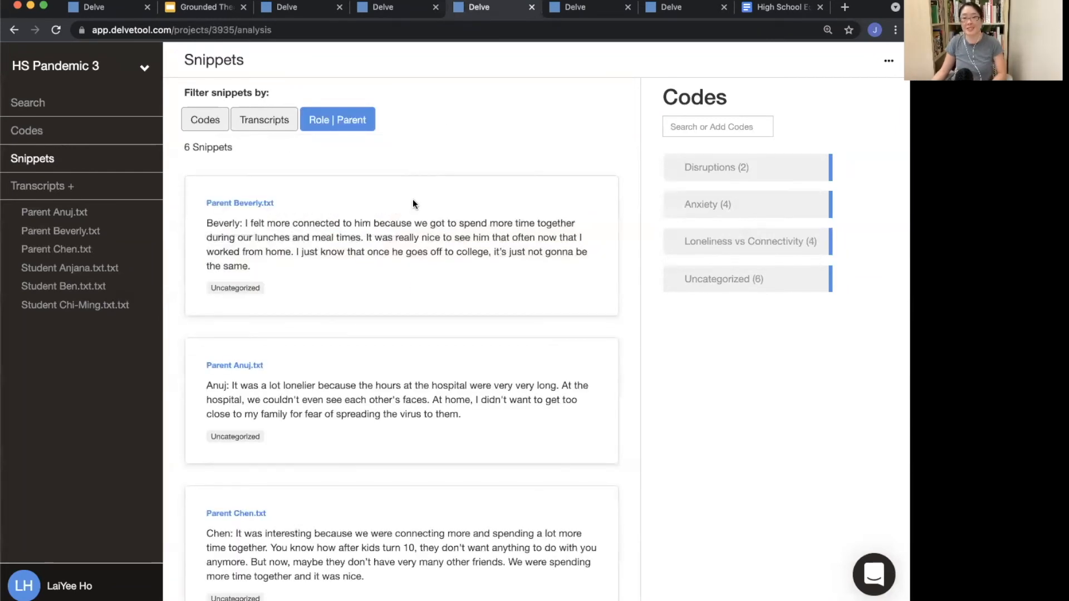
scroll(328, 425, down, 10)
scroll(328, 425, up, 10)
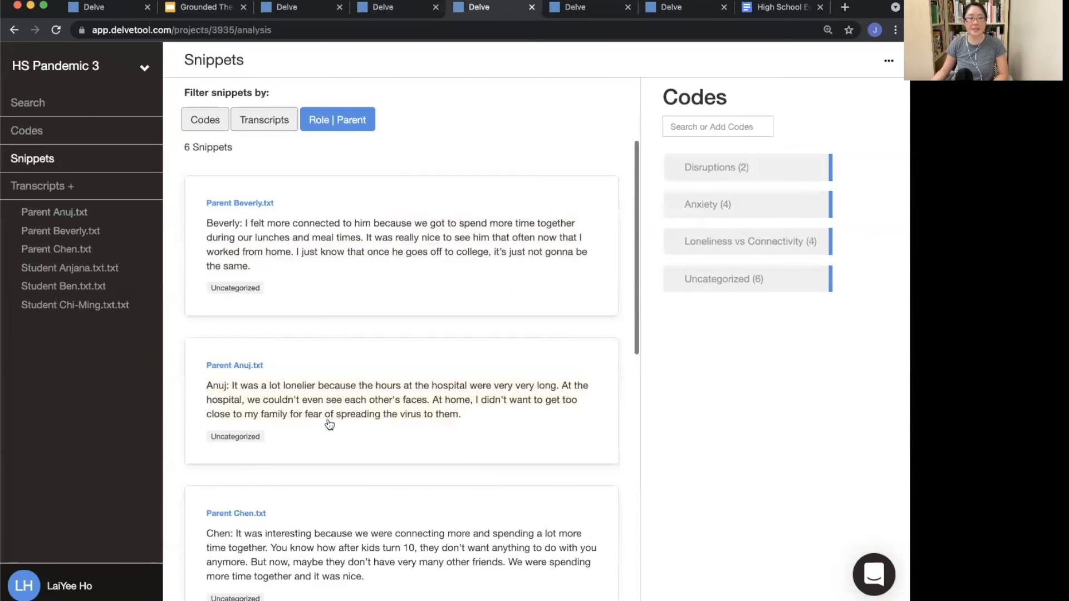
Step: Narrow the parent snippets to only those coded Uncategorized using the Codes filter
click(210, 129)
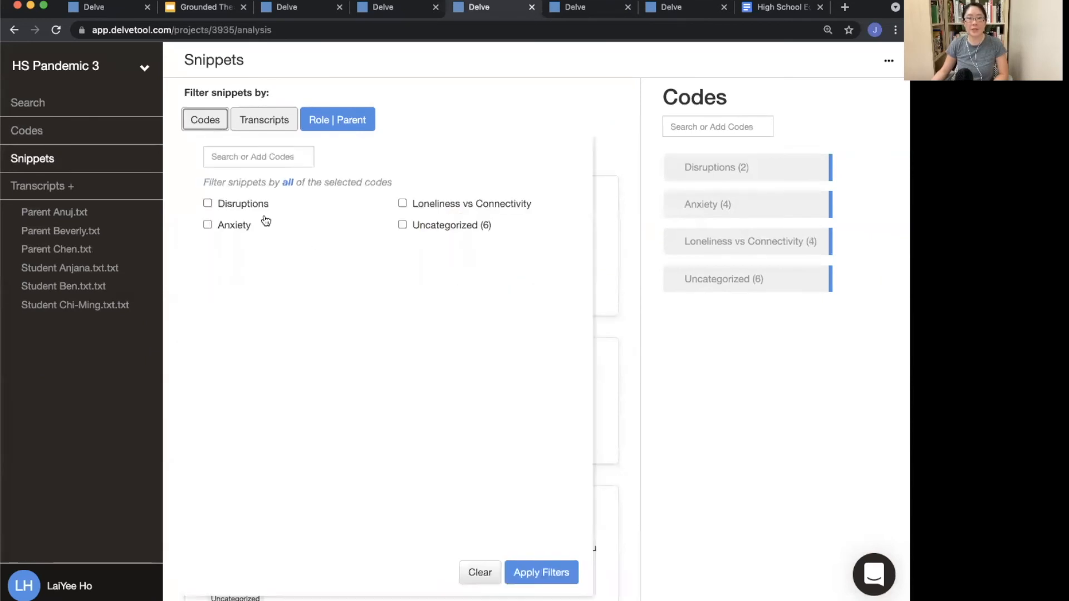
click(444, 225)
click(556, 113)
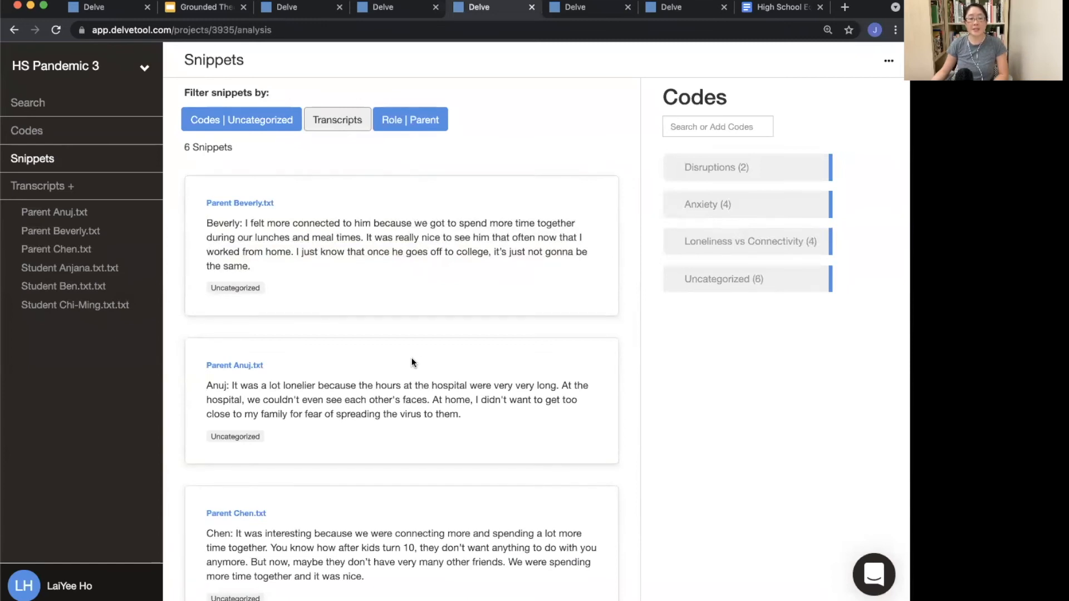
Step: Review the Anxiety code's details and tag Parent Anuj's hospital-work snippet with Anxiety
scroll(412, 361, down, 1)
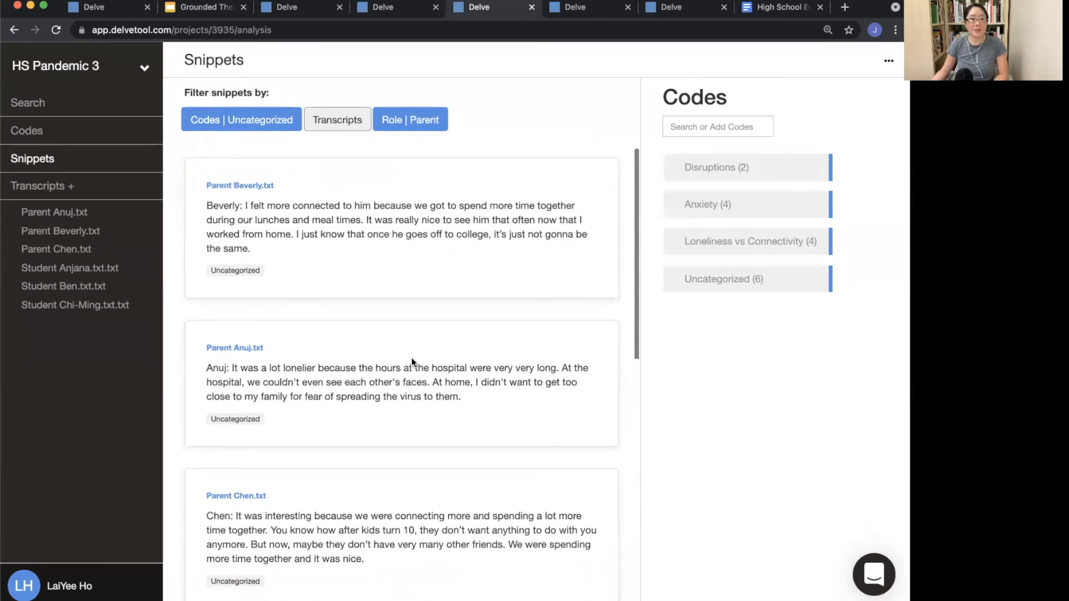
scroll(412, 361, down, 5)
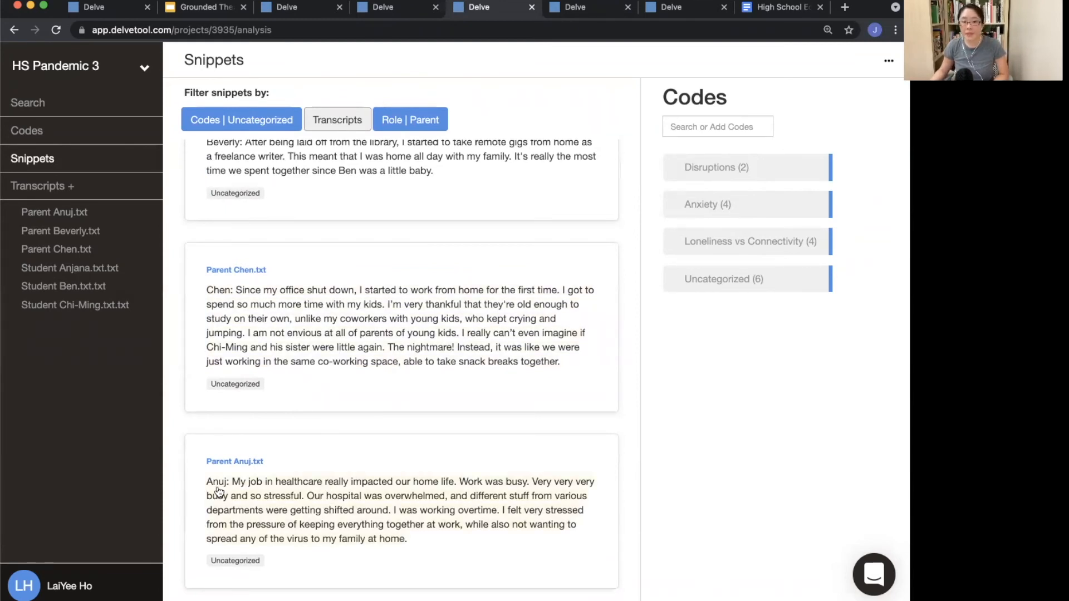
click(255, 501)
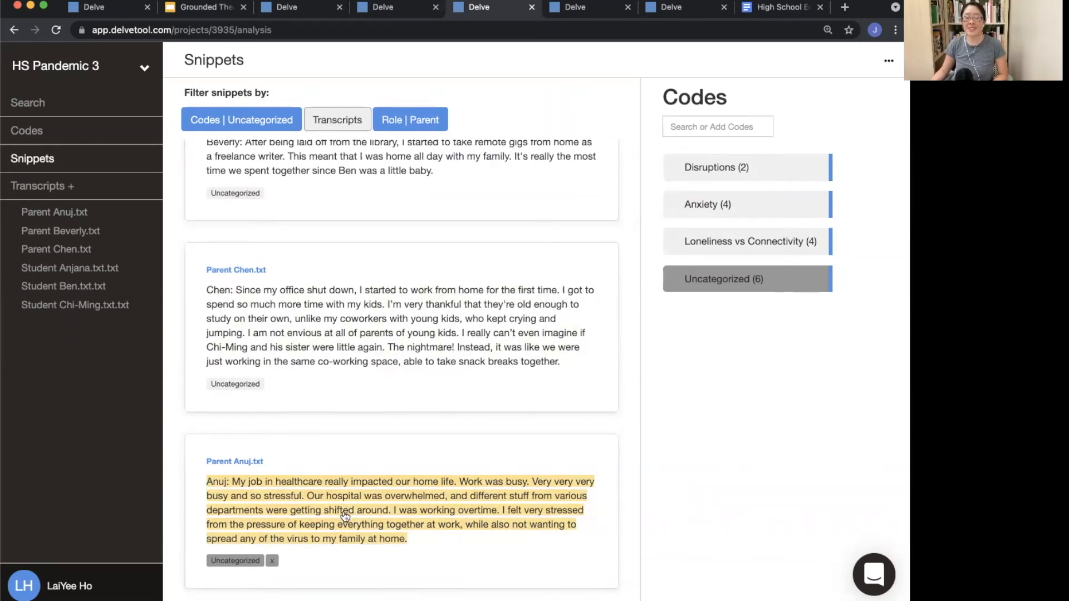
click(852, 204)
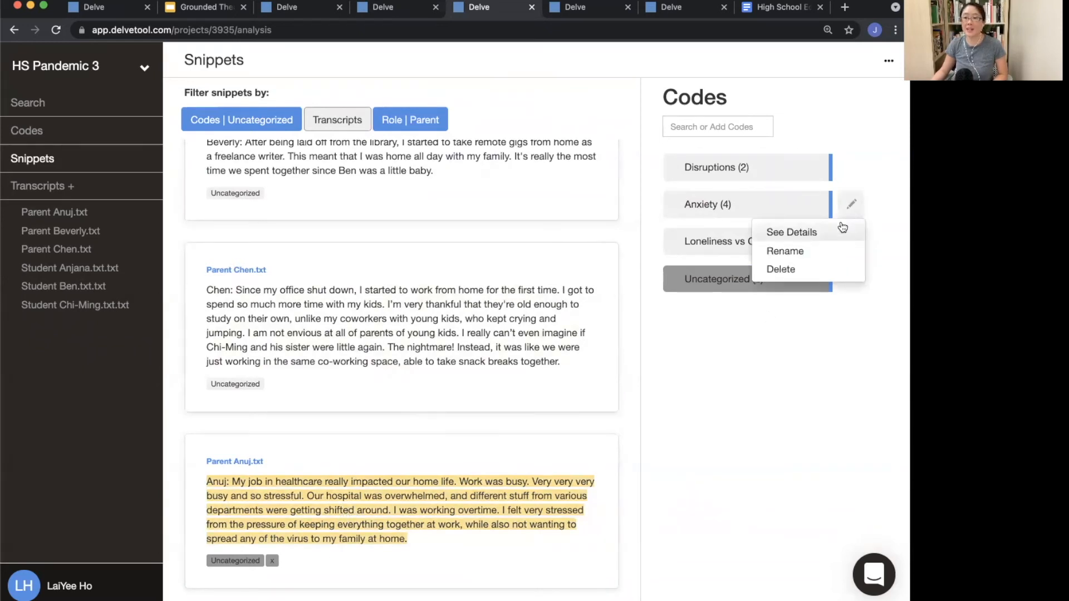
click(840, 233)
scroll(585, 418, down, 6)
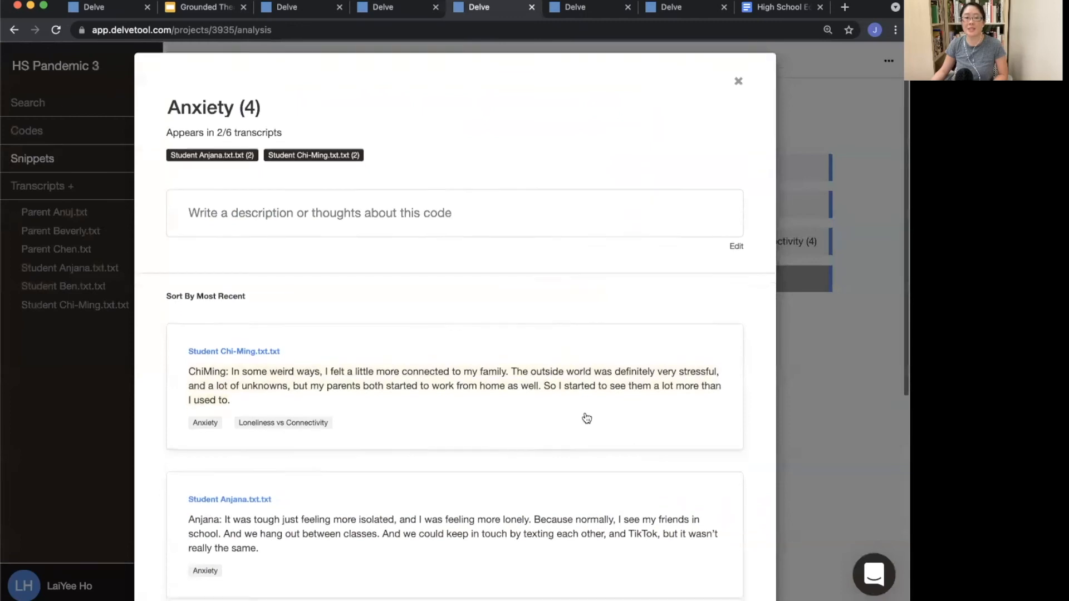
scroll(425, 545, up, 6)
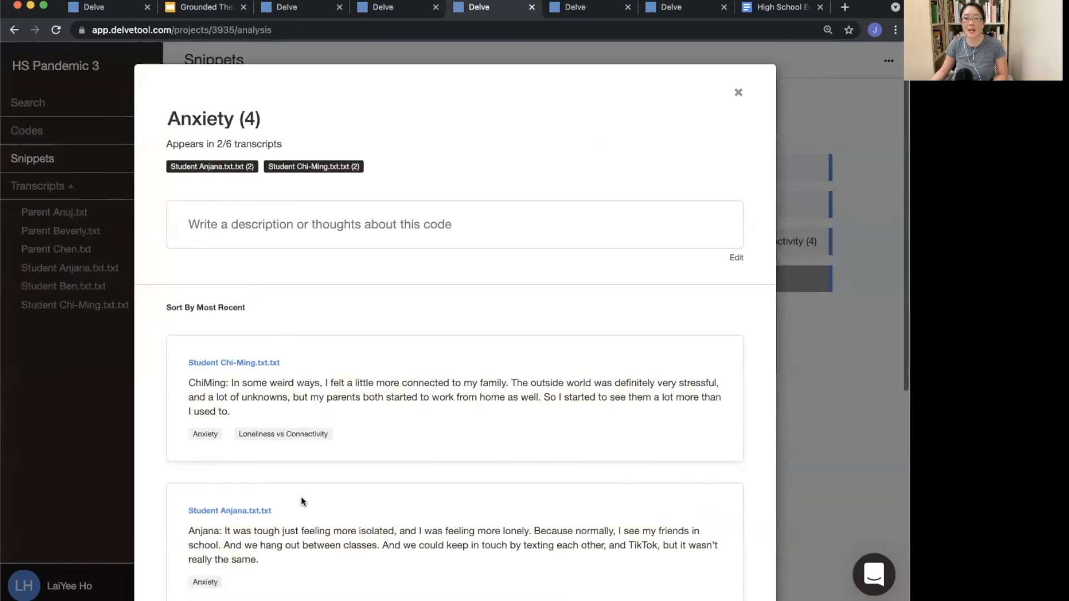
click(89, 422)
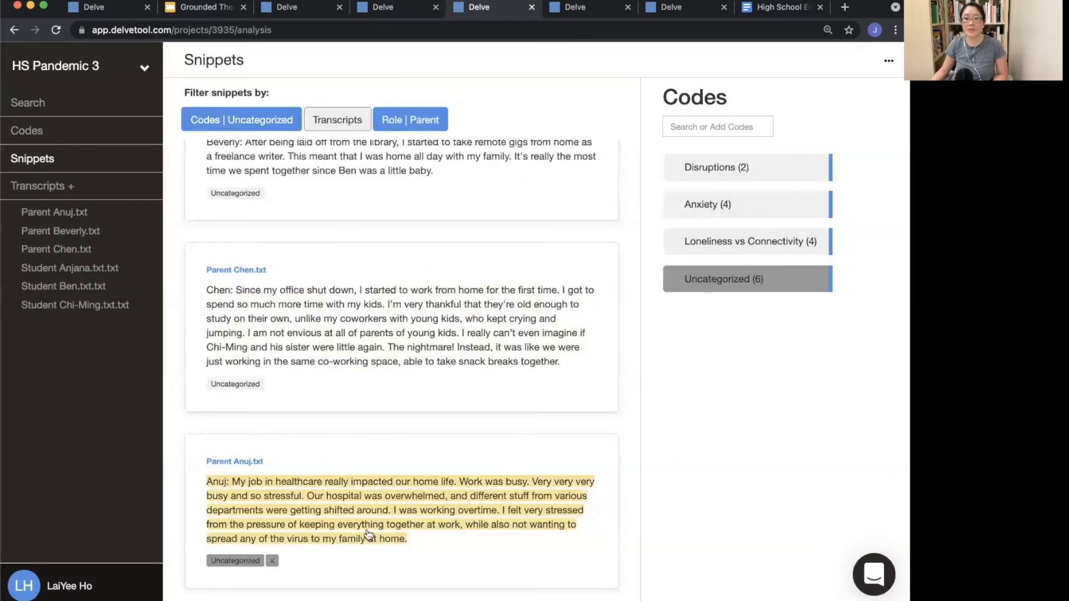
click(740, 214)
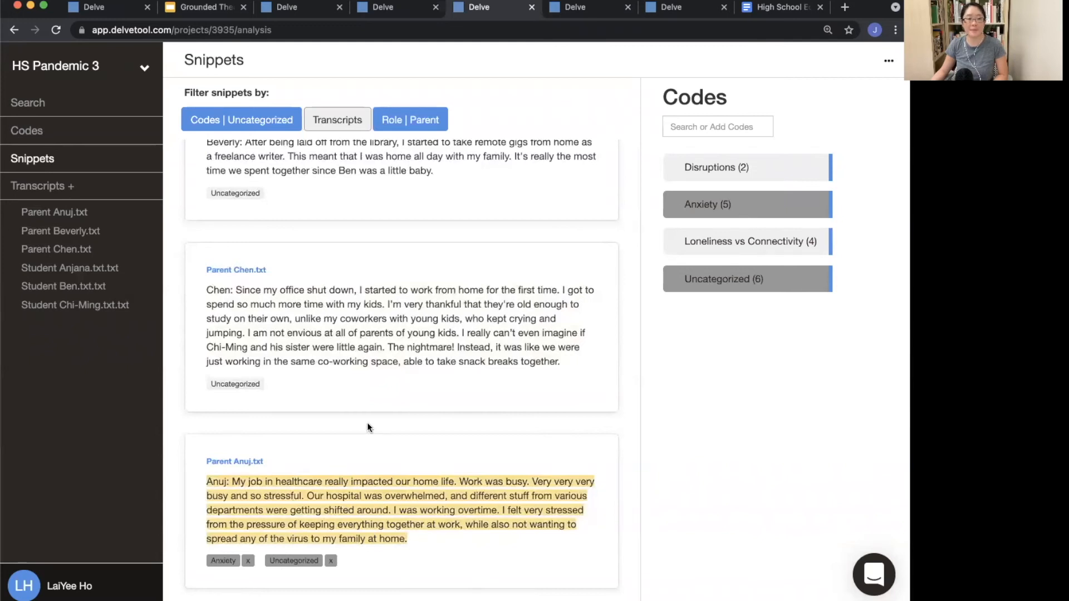
Step: Tag Parent Chen's office-shutdown snippet and Parent Beverly's laid-off snippet with Loneliness vs Connectivity
scroll(367, 428, up, 3)
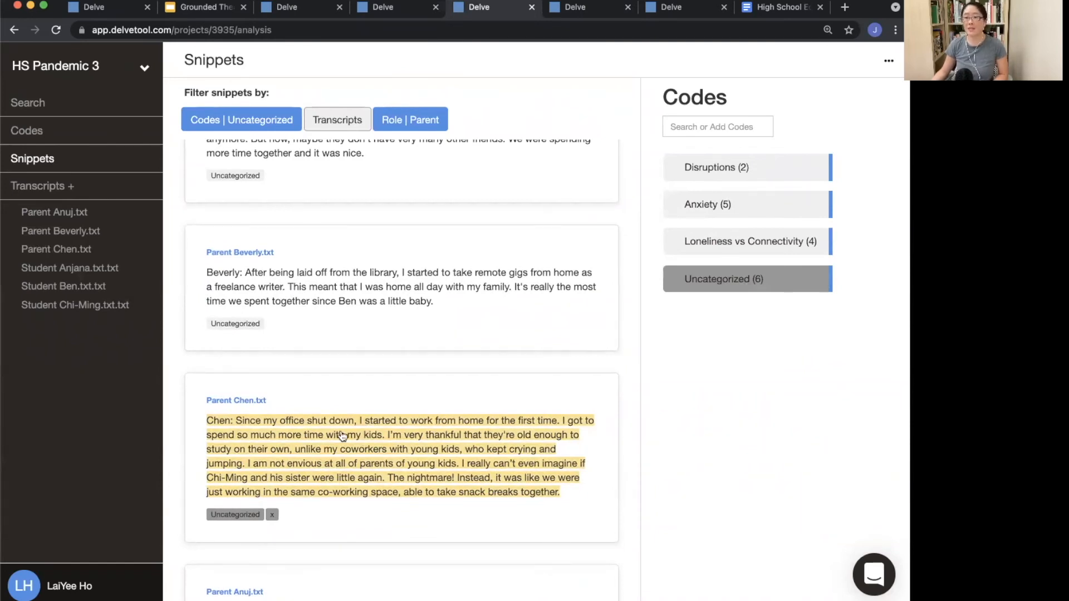
click(794, 238)
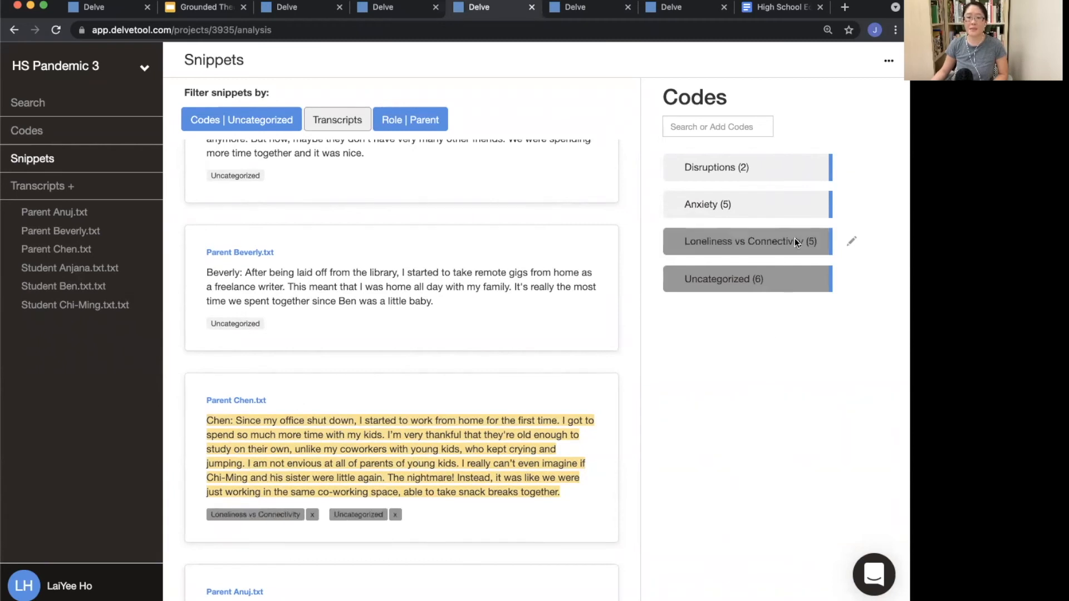
scroll(446, 384, up, 6)
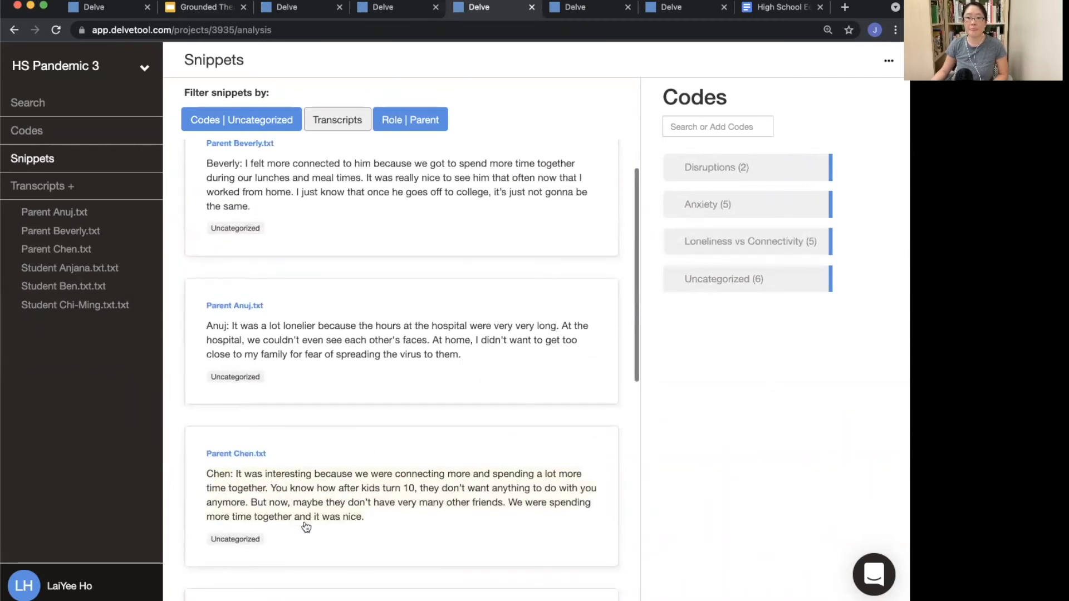
scroll(345, 519, down, 3)
scroll(468, 537, down, 3)
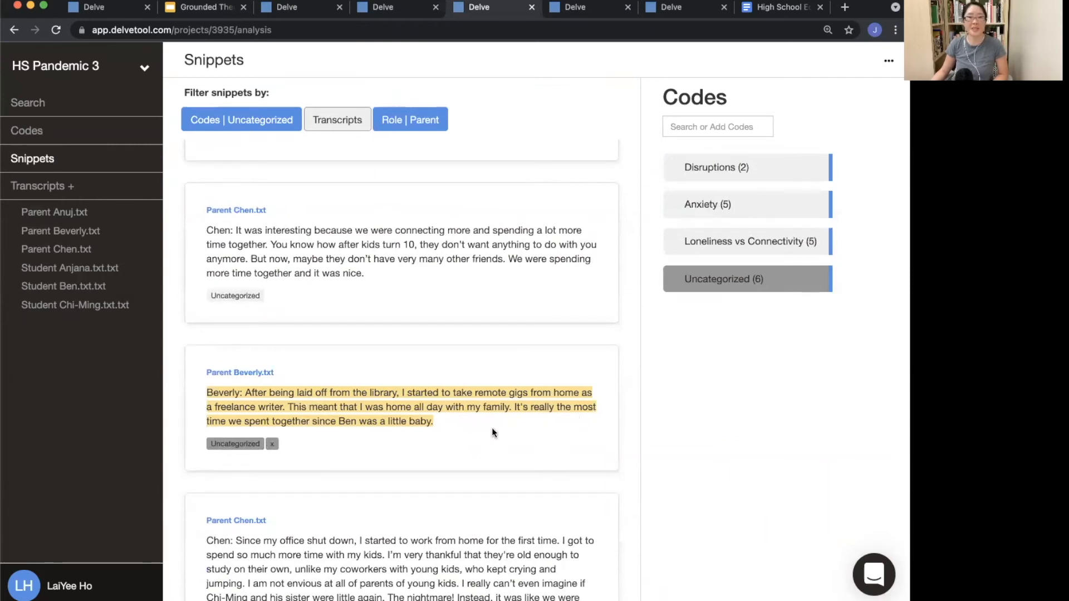
click(740, 246)
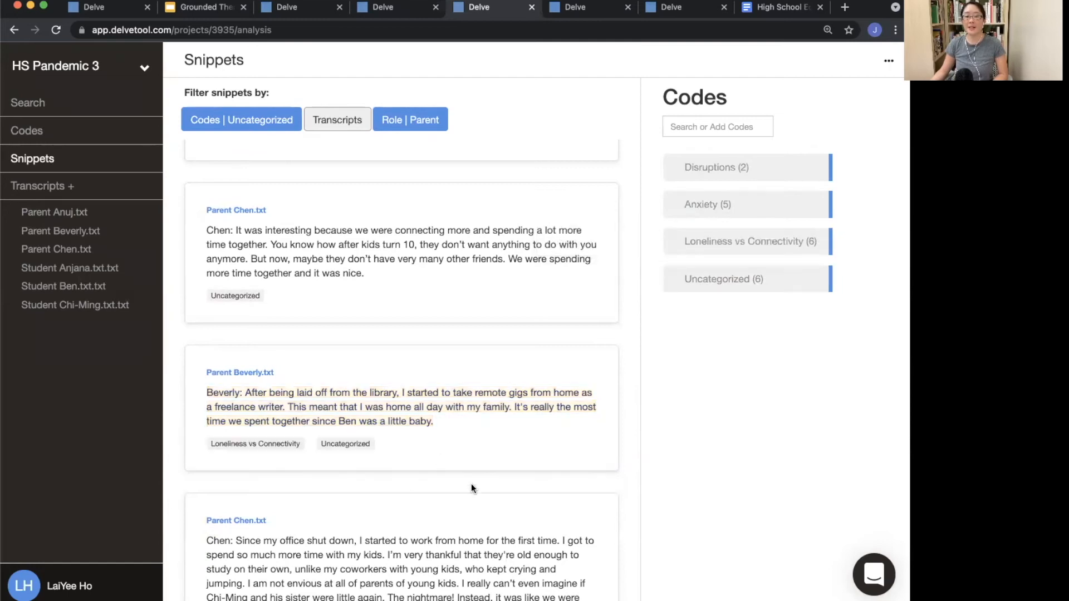
Step: Create a new code named Parents Jobs and apply it to Parent Chen's office-shutdown snippet
scroll(471, 483, down, 3)
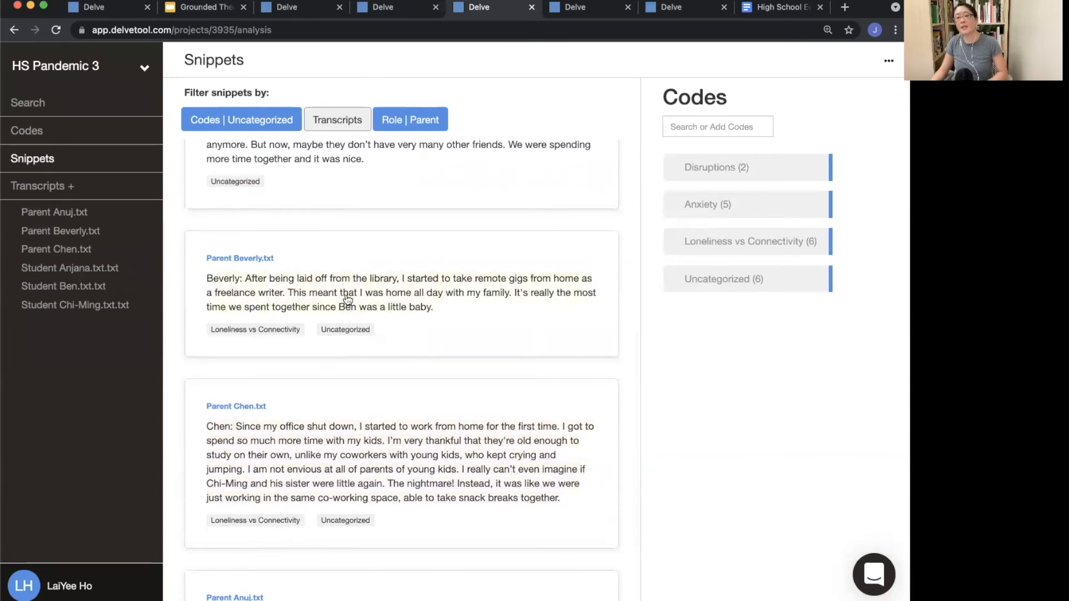
click(359, 478)
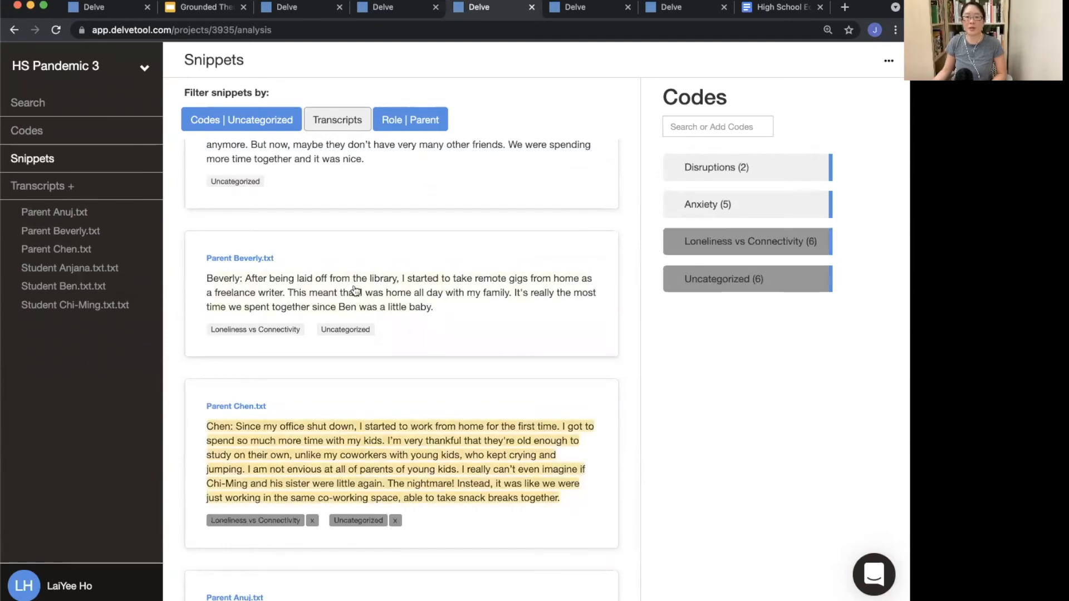
click(701, 129)
text(Parent)
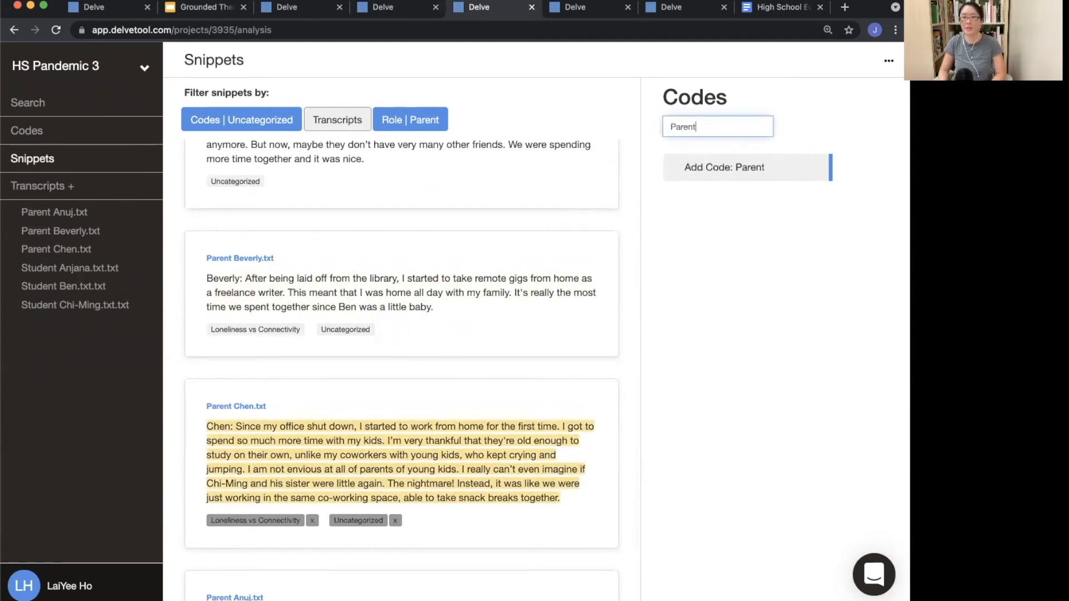
text(s Jobs)
key(Return)
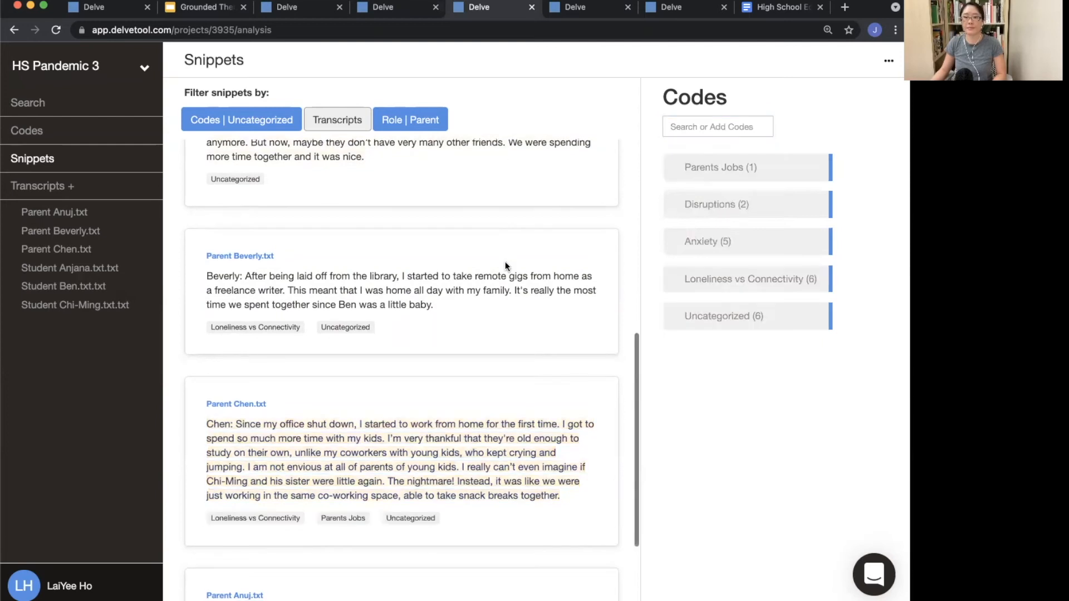
Step: Tag Parent Beverly's laid-off snippet with Parents Jobs and remove its Uncategorized code
click(508, 290)
click(750, 170)
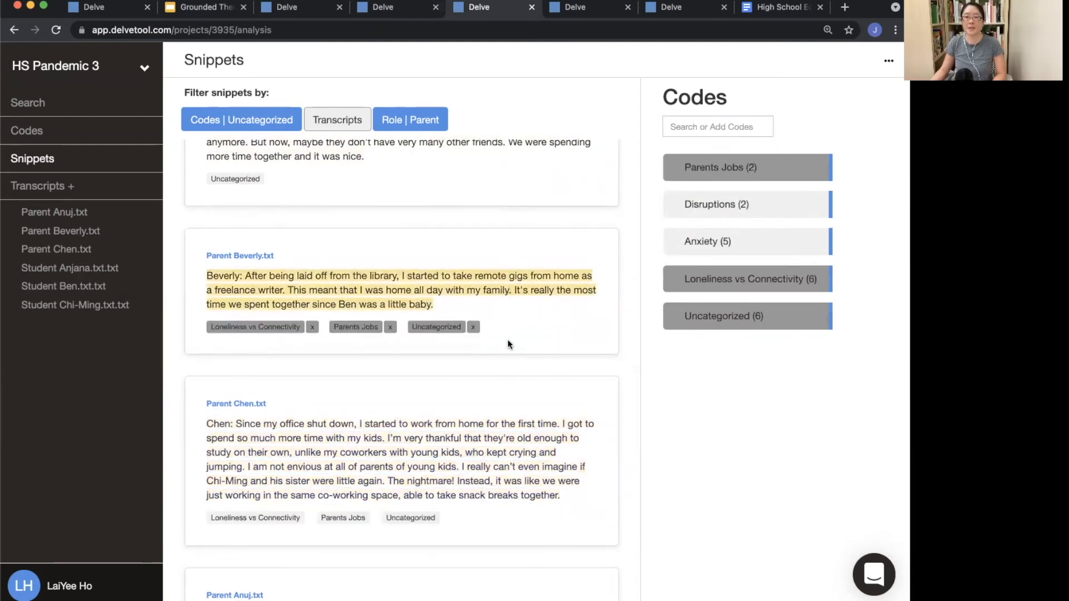
click(473, 327)
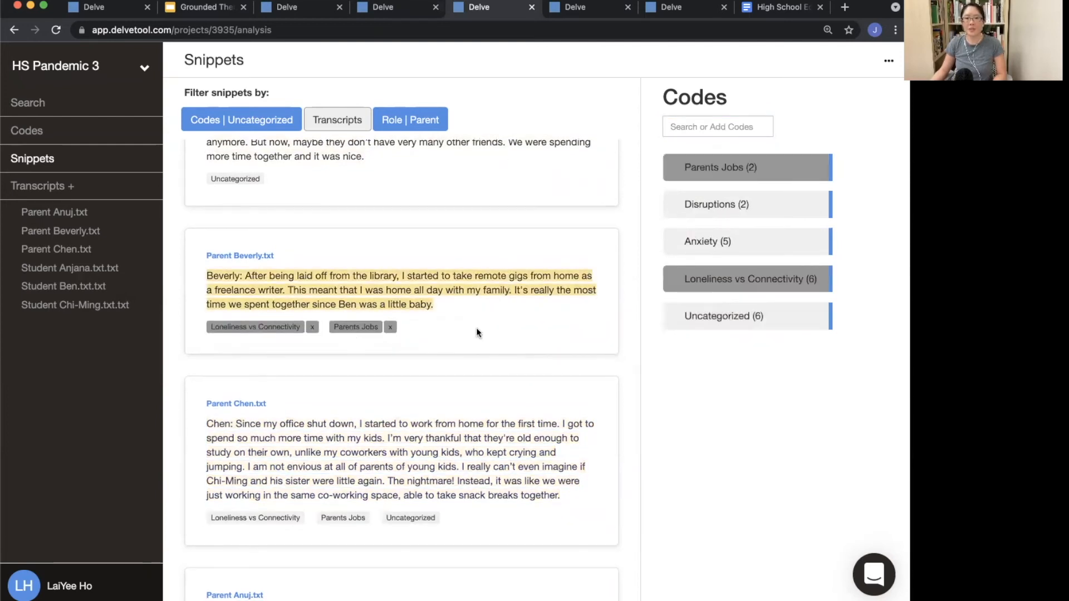
Step: Remove the Uncategorized code from Parent Chen's office-shutdown snippet and Parent Anuj's hospital-work snippet
click(370, 493)
click(474, 519)
scroll(476, 517, down, 3)
click(476, 517)
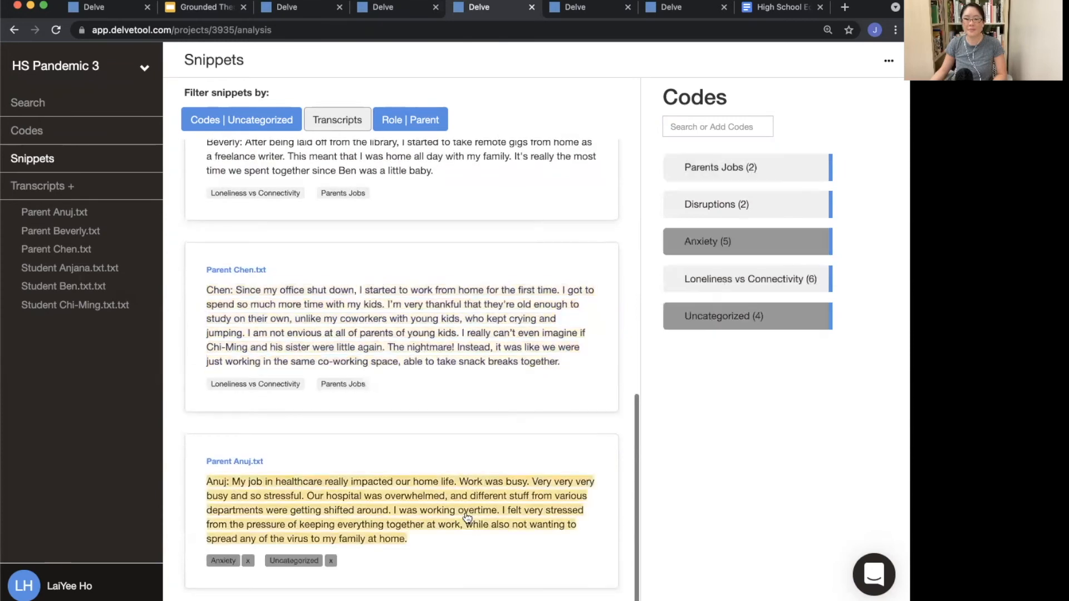
click(332, 560)
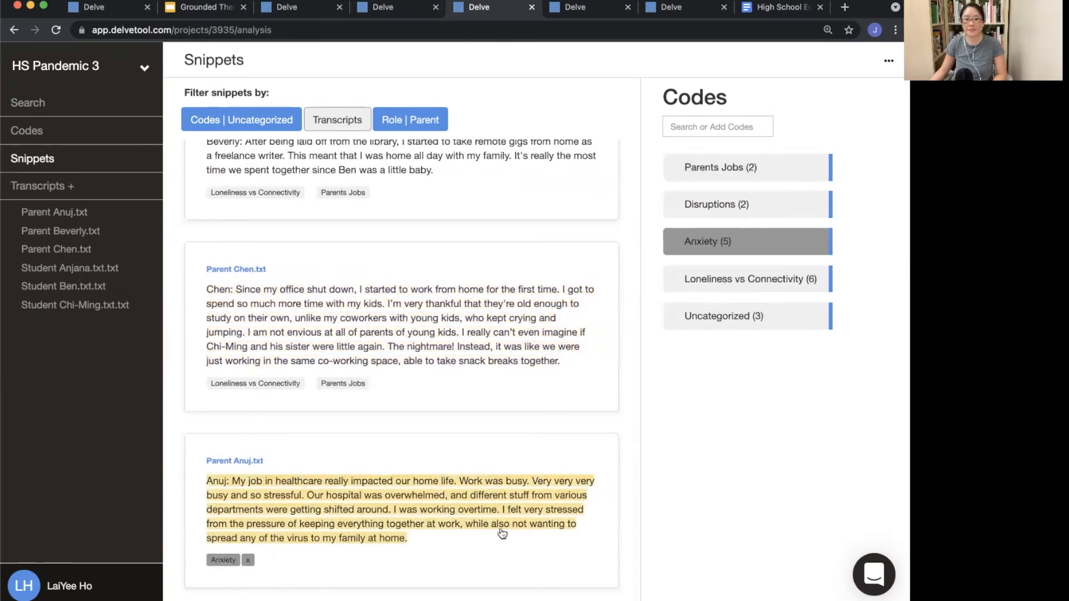
Step: Describe the Parents Jobs code as 'There may be a connection between parents jobs and loneliness and connectivity.'
scroll(422, 432, up, 6)
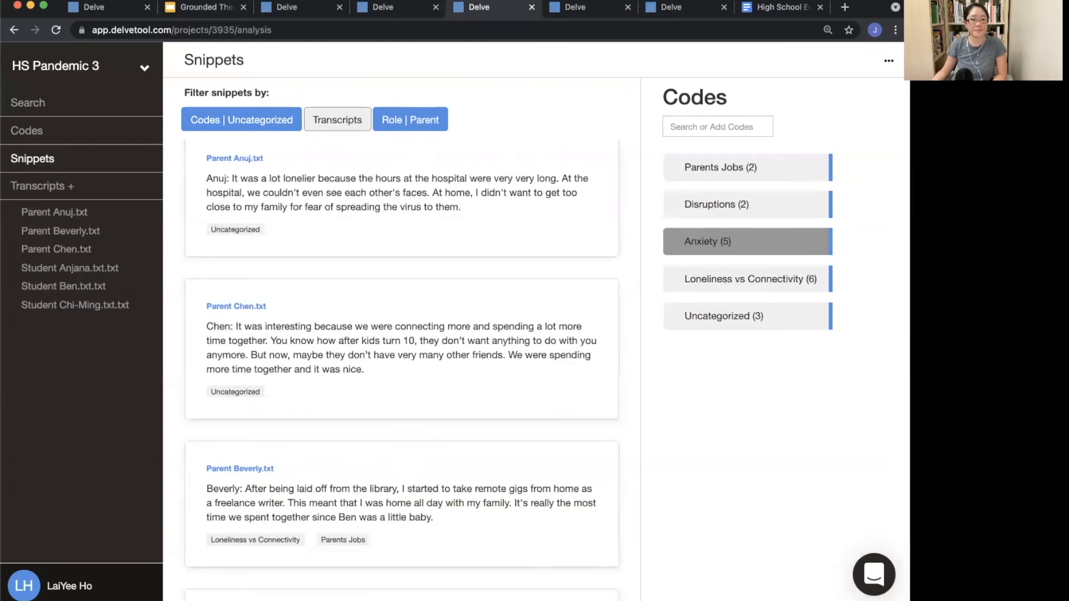
scroll(456, 403, up, 4)
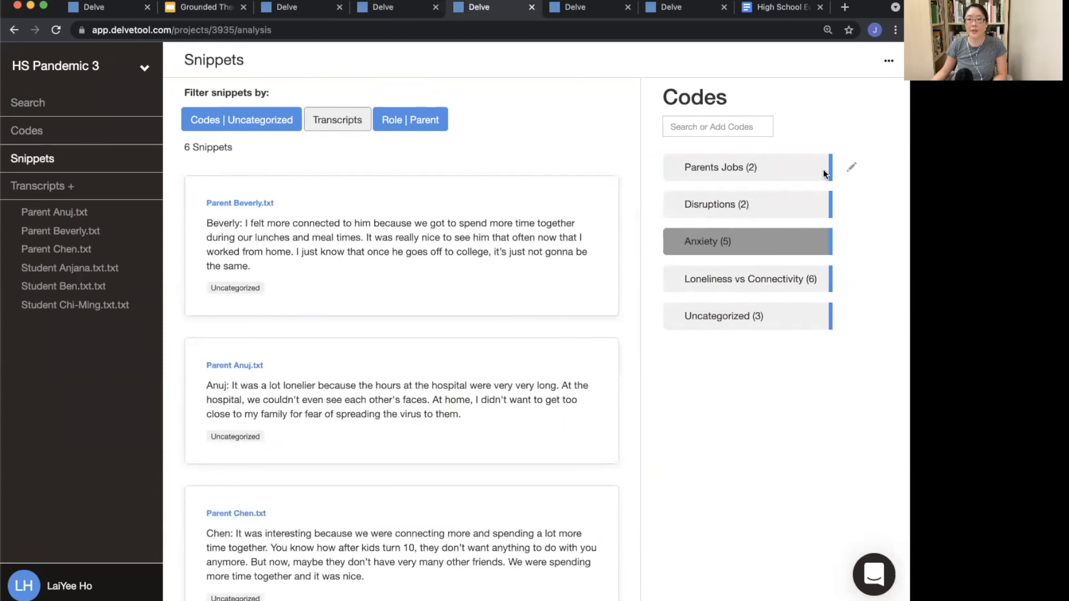
click(852, 167)
click(790, 191)
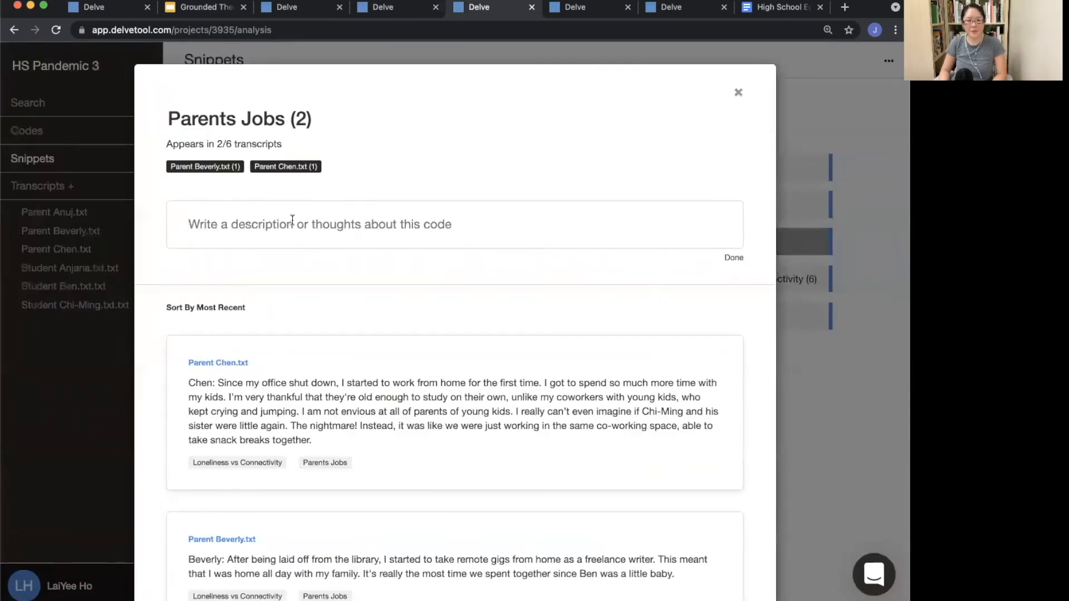
text(There may be a connection between parents jobs and loneliness and connectivity.)
key(Return)
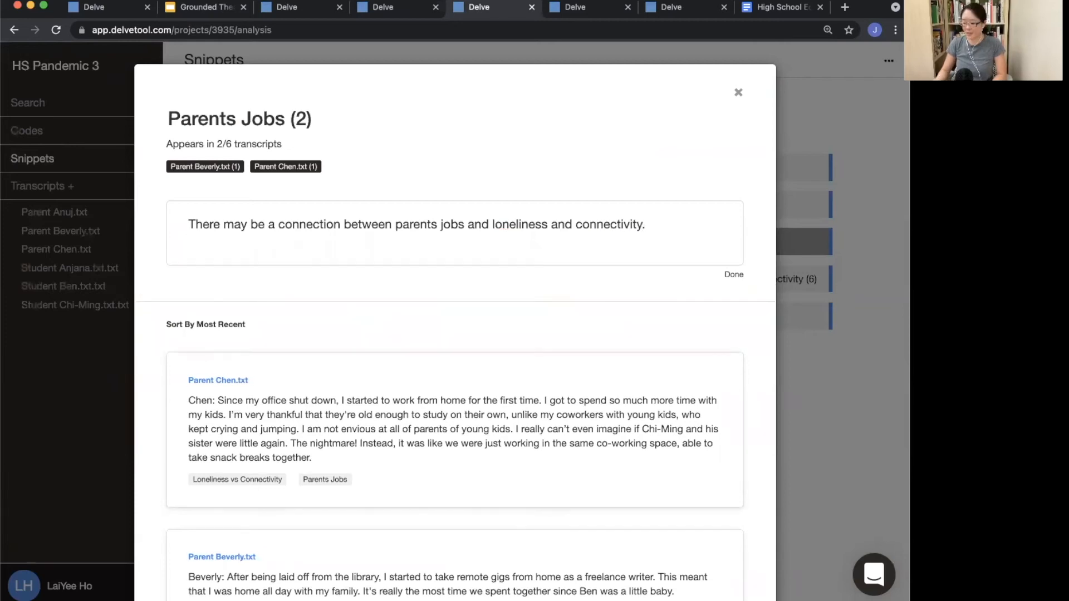
key(BackSpace)
click(843, 397)
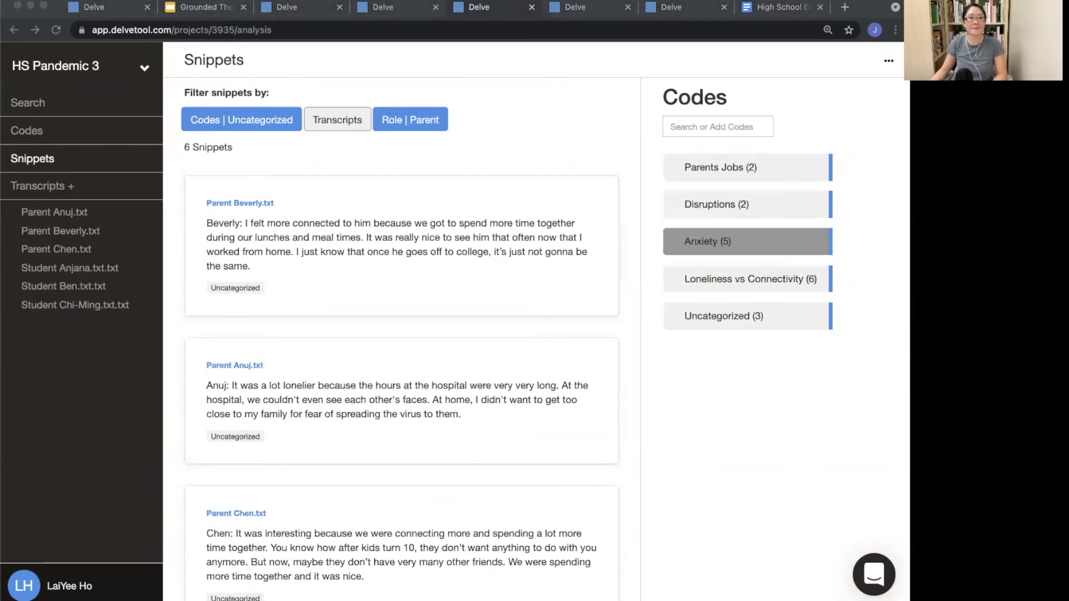
Step: Switch to the Grounded Theory presentation and advance to the Axial Coding slide
click(214, 3)
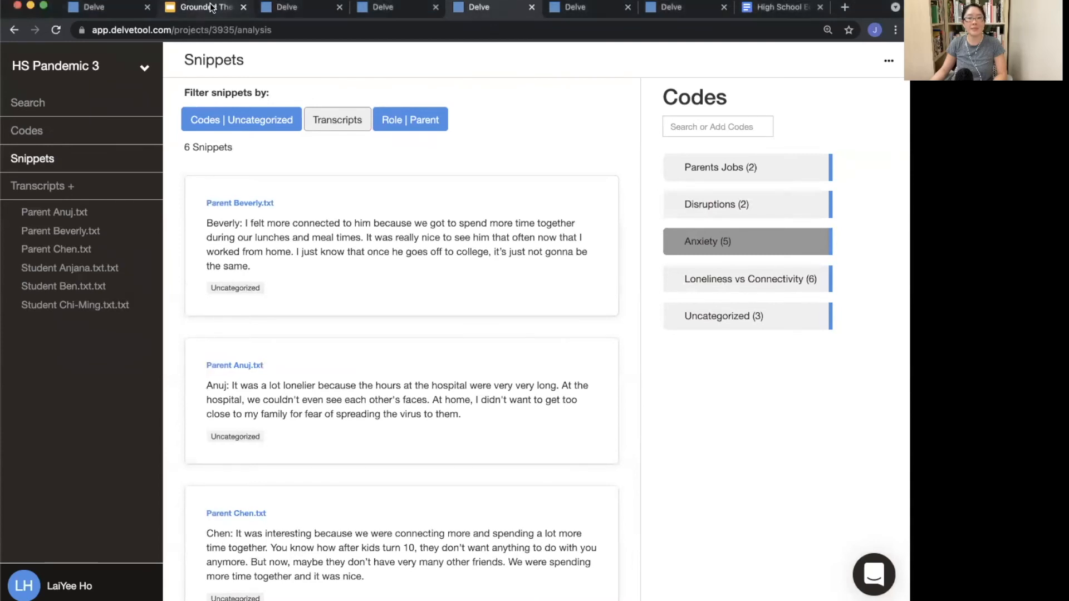
click(209, 8)
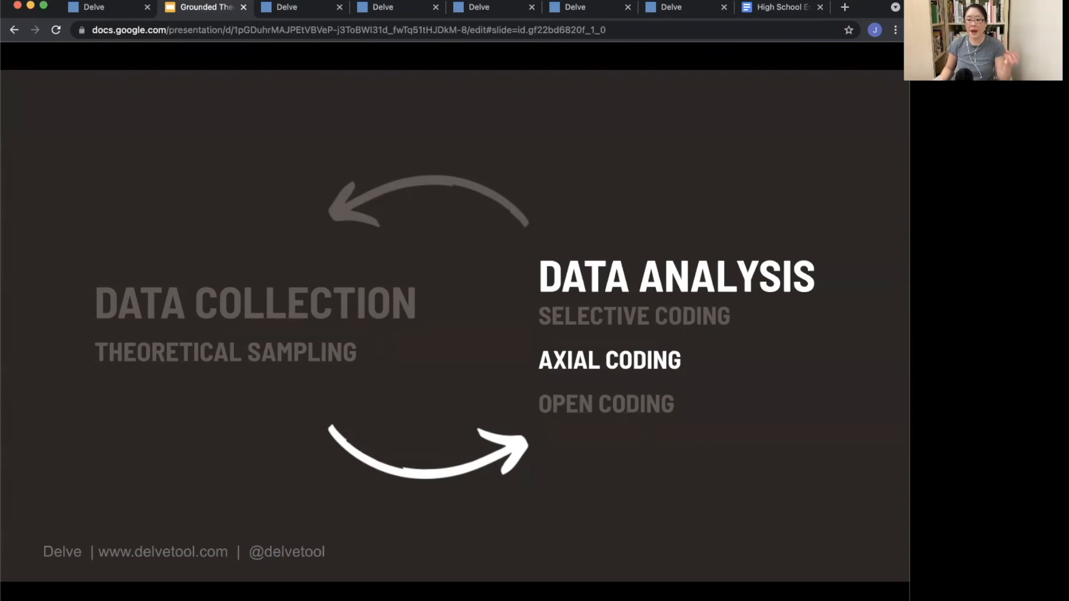
key(Right)
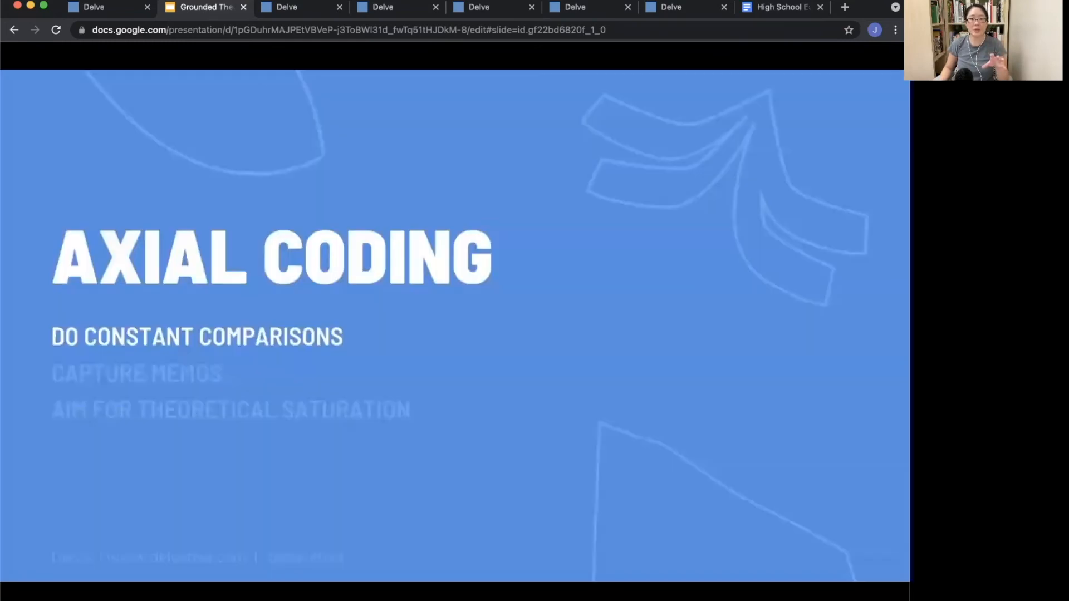
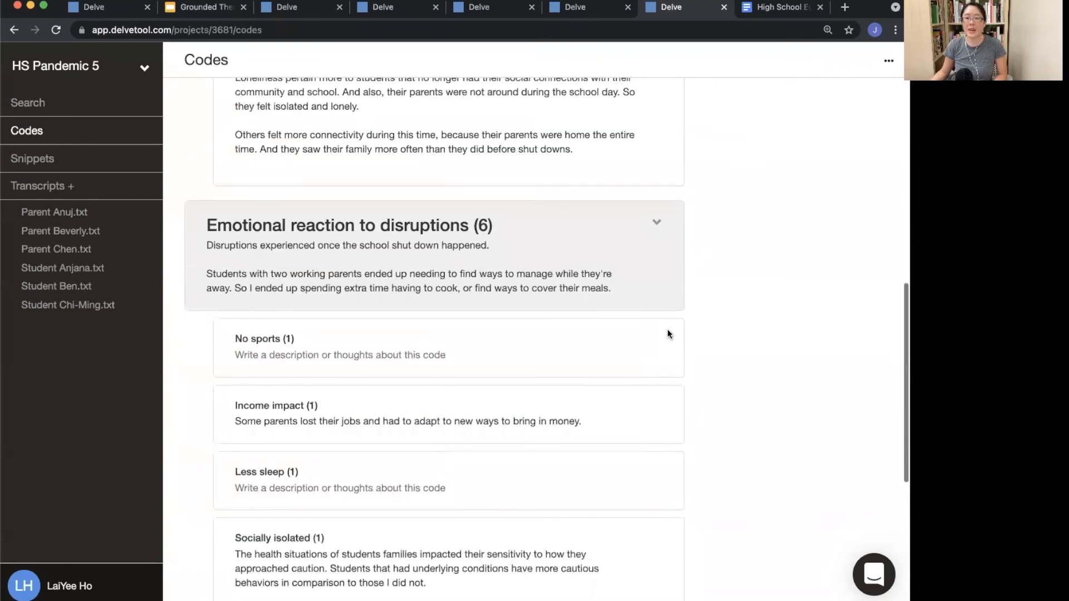
Step: Collapse the Emotional reaction to disruptions and Connection to family and friends categories on the Codes page
click(650, 225)
scroll(687, 223, up, 9)
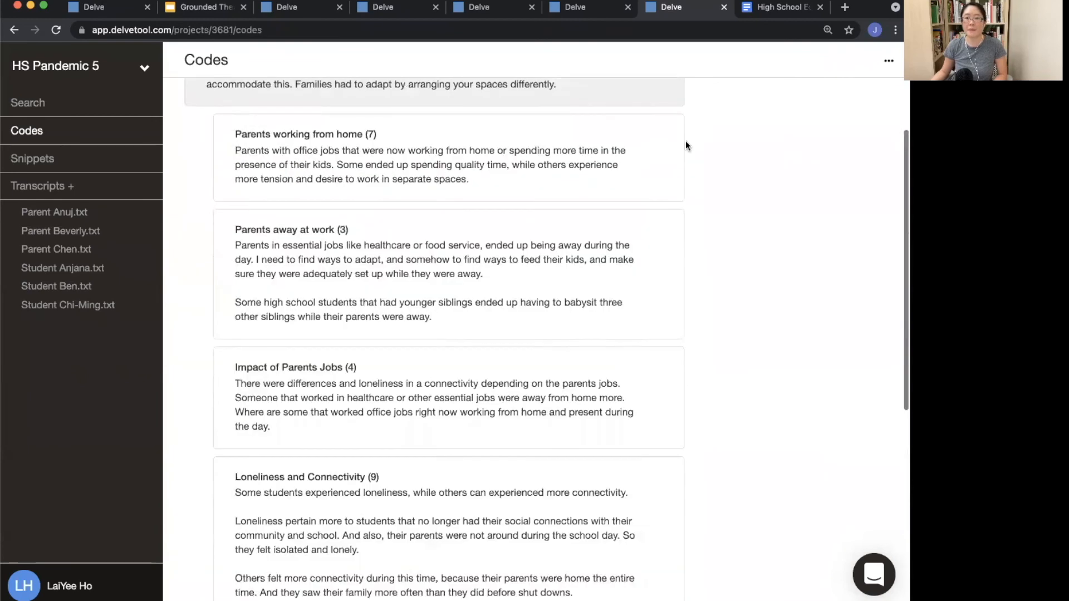
click(658, 112)
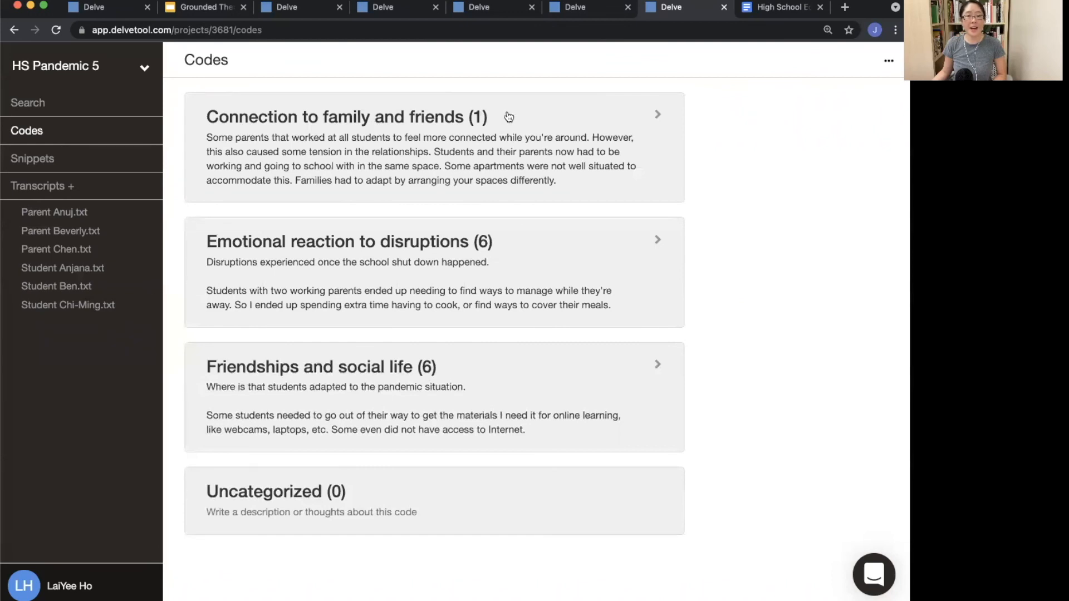
Step: Open the Emotional reaction to disruptions code and review its description and snippets before closing it
click(526, 253)
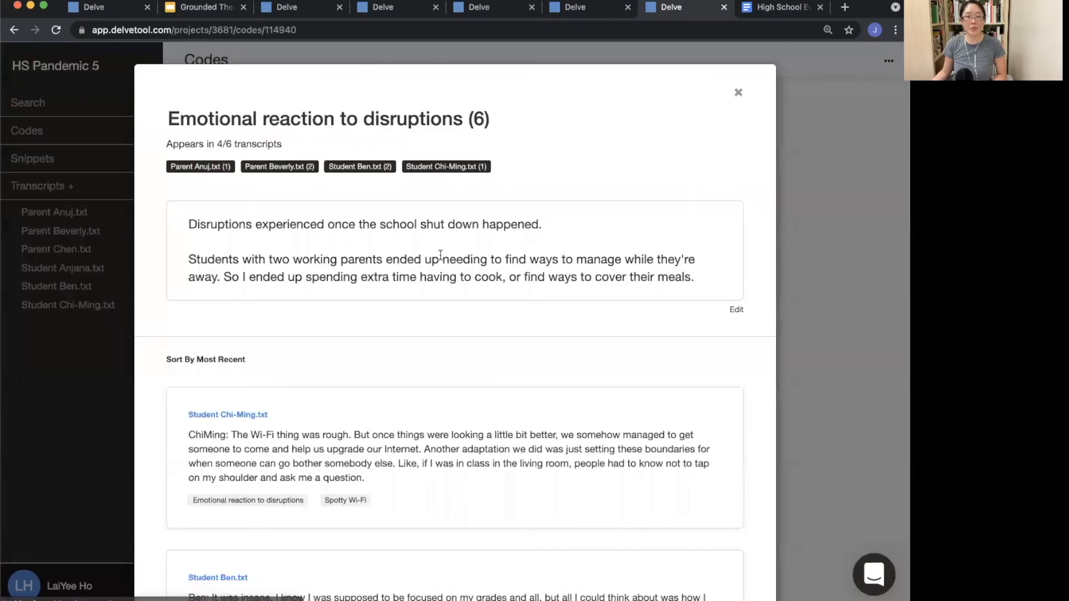
scroll(261, 446, down, 3)
scroll(259, 459, down, 10)
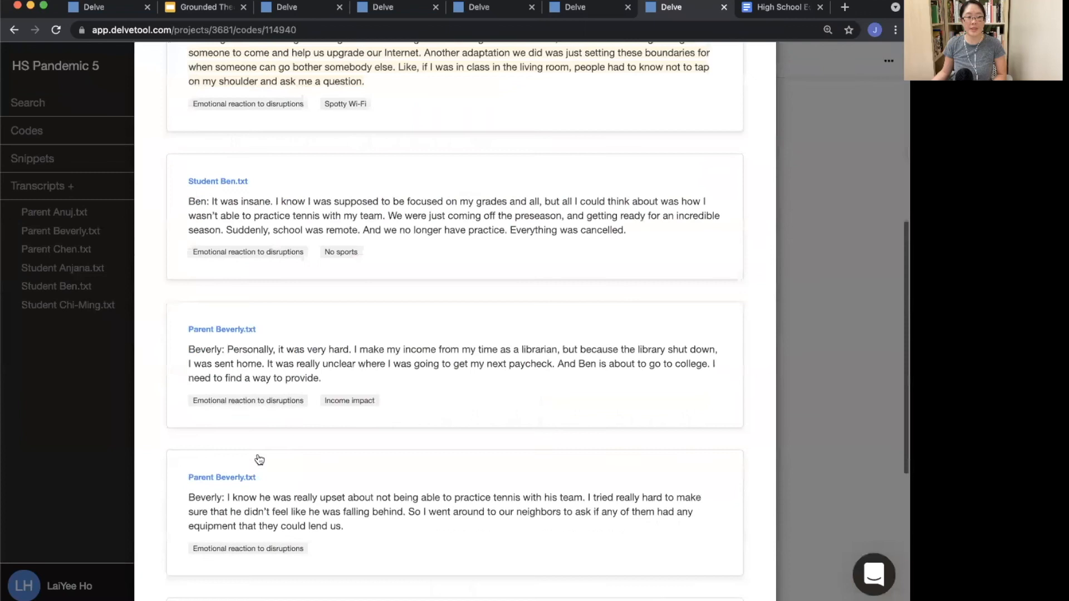
scroll(308, 217, up, 12)
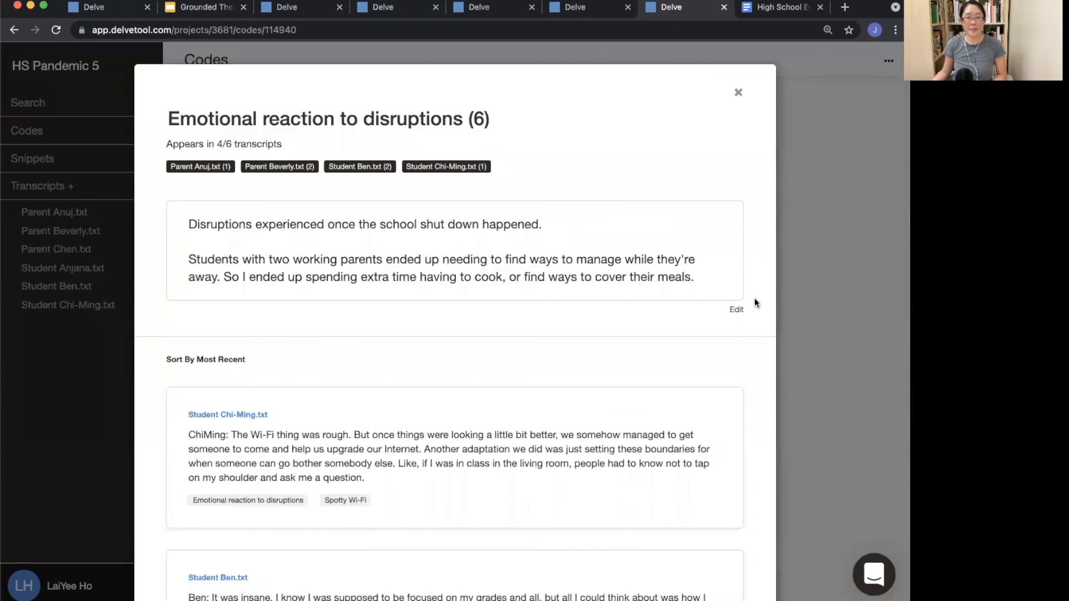
click(817, 297)
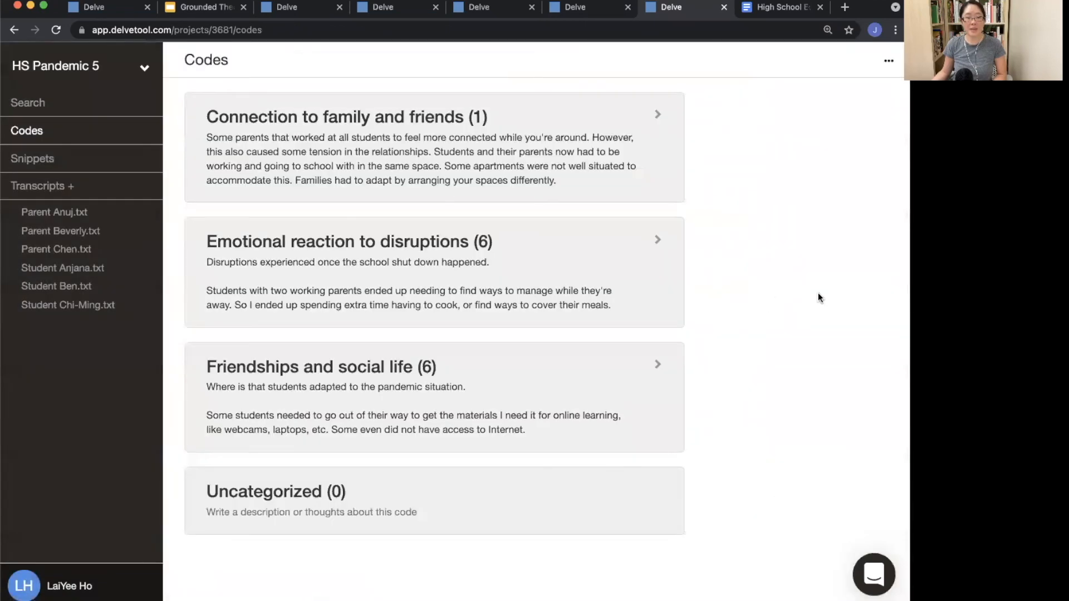
Step: In Parent Beverly.txt, add a new code 'Loneliness vs Connectivity impacted by parents careers and friendship disrupted'
click(49, 233)
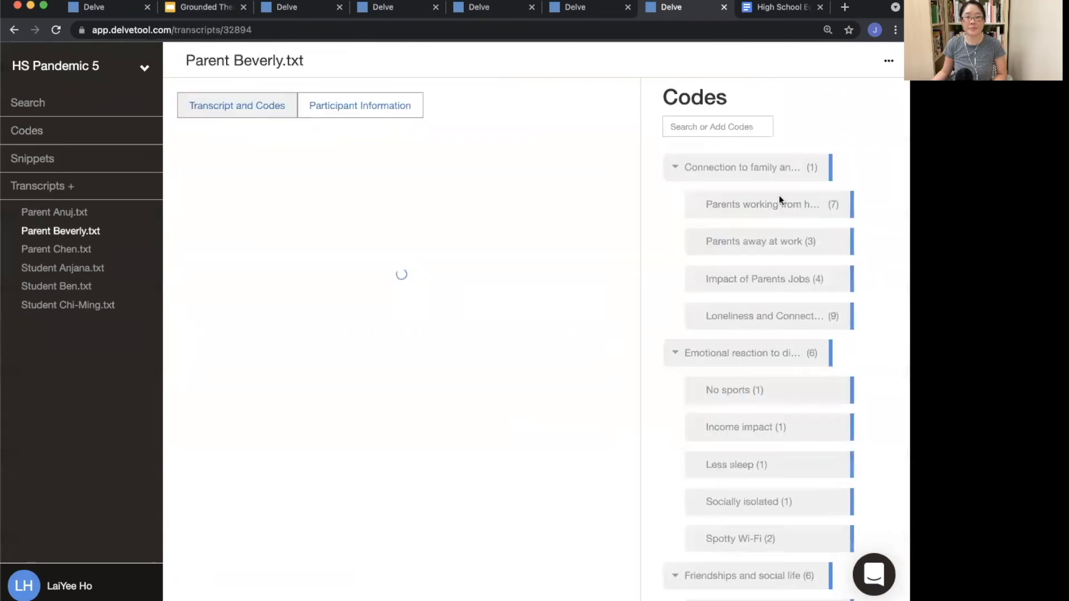
click(686, 123)
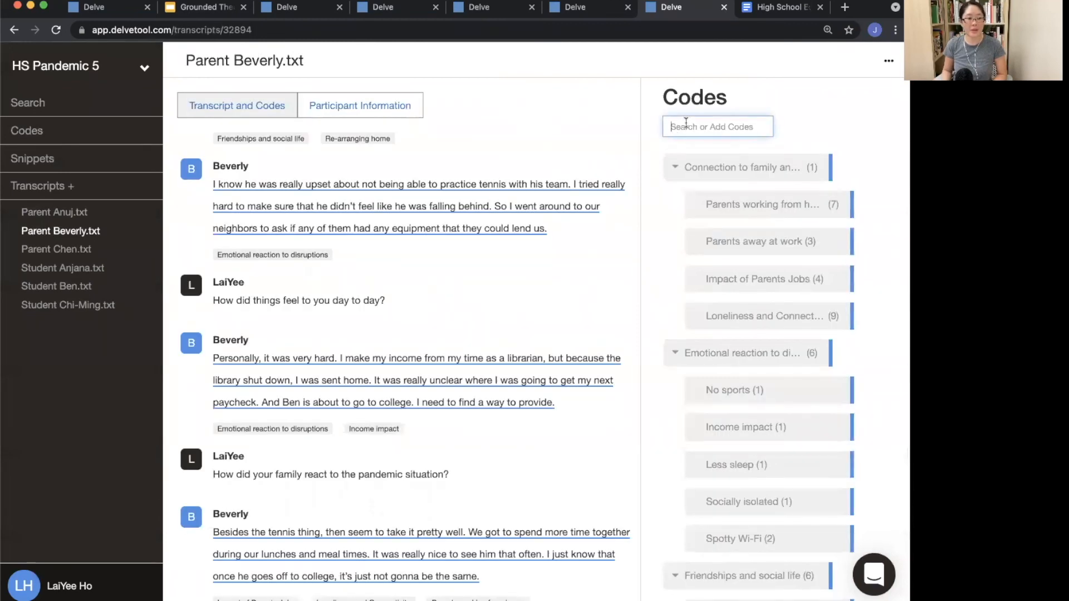
text(Lon)
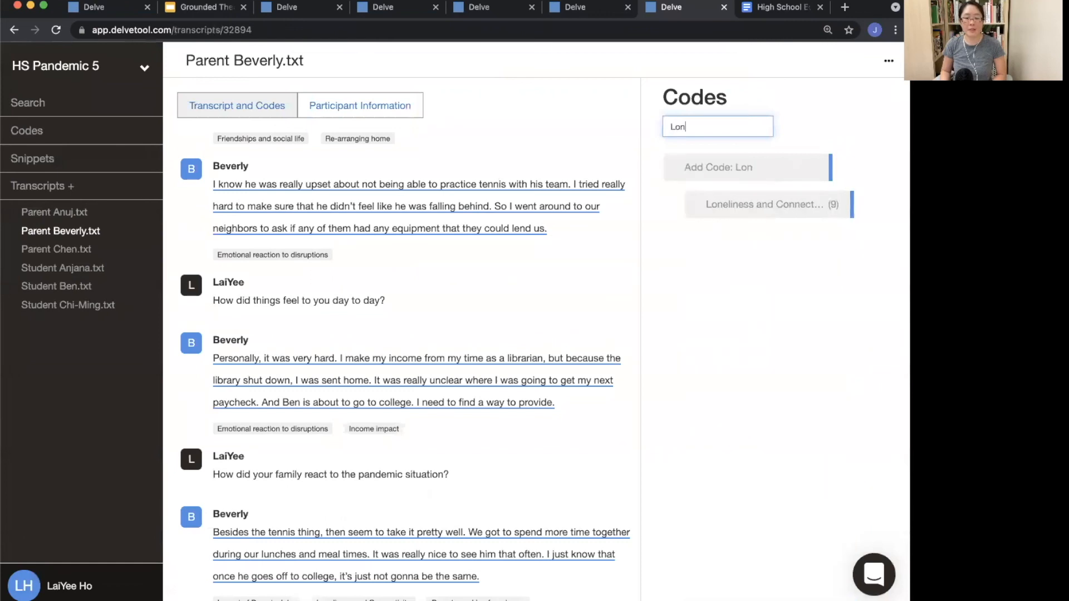
text(eliness vs)
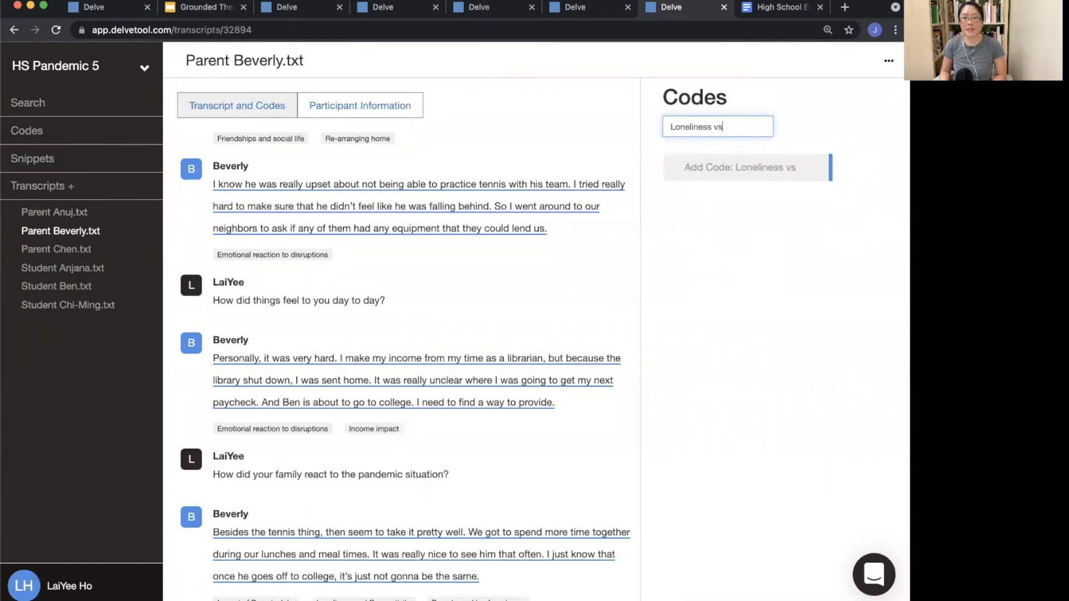
text( Connectivity impacted)
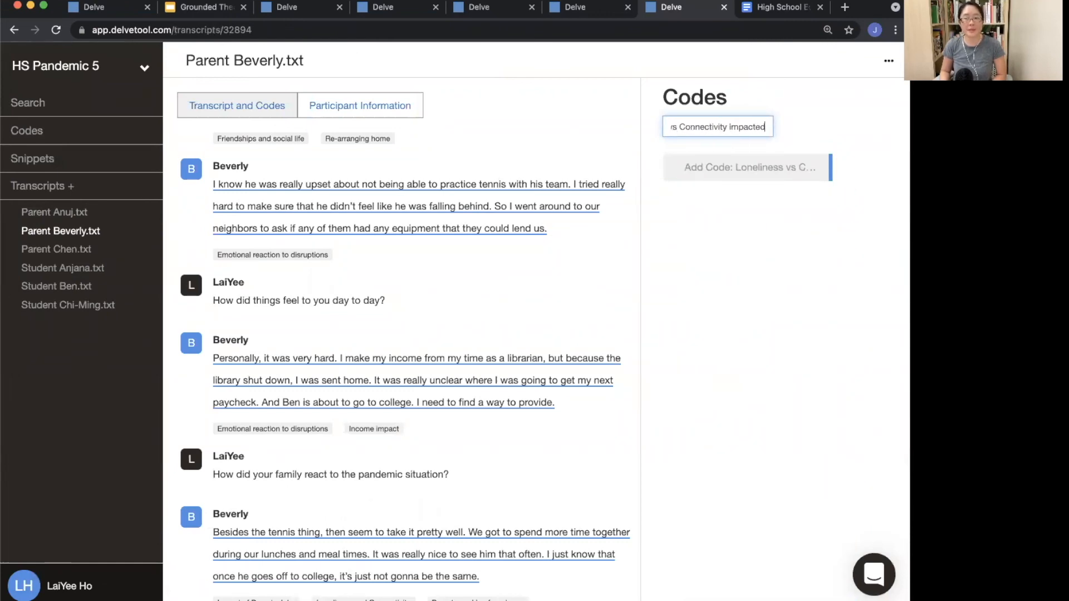
text( by parents careers)
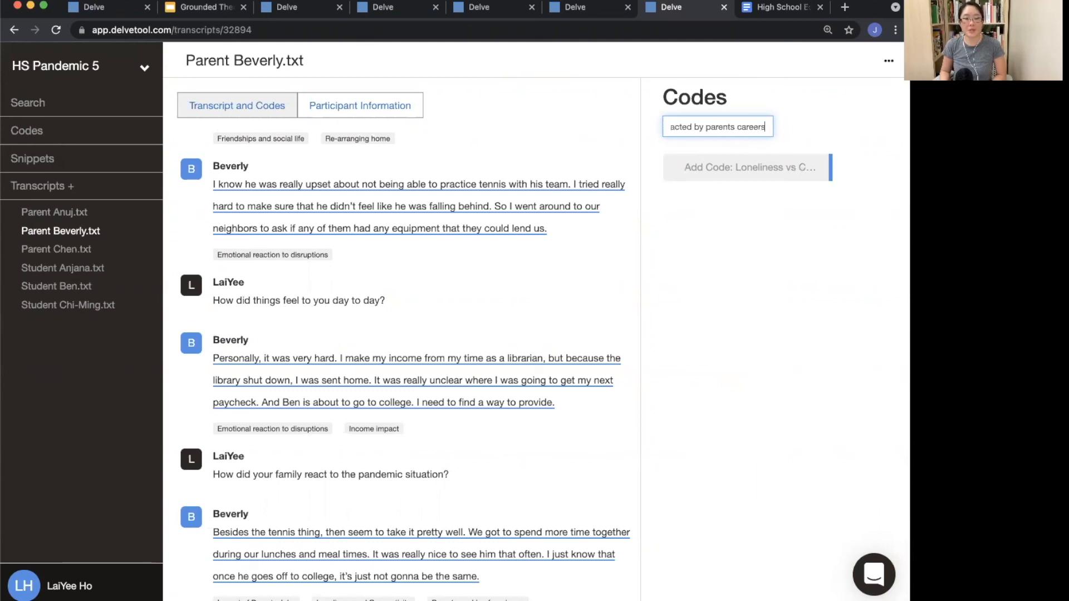
text( and friendship disruptions)
key(Return)
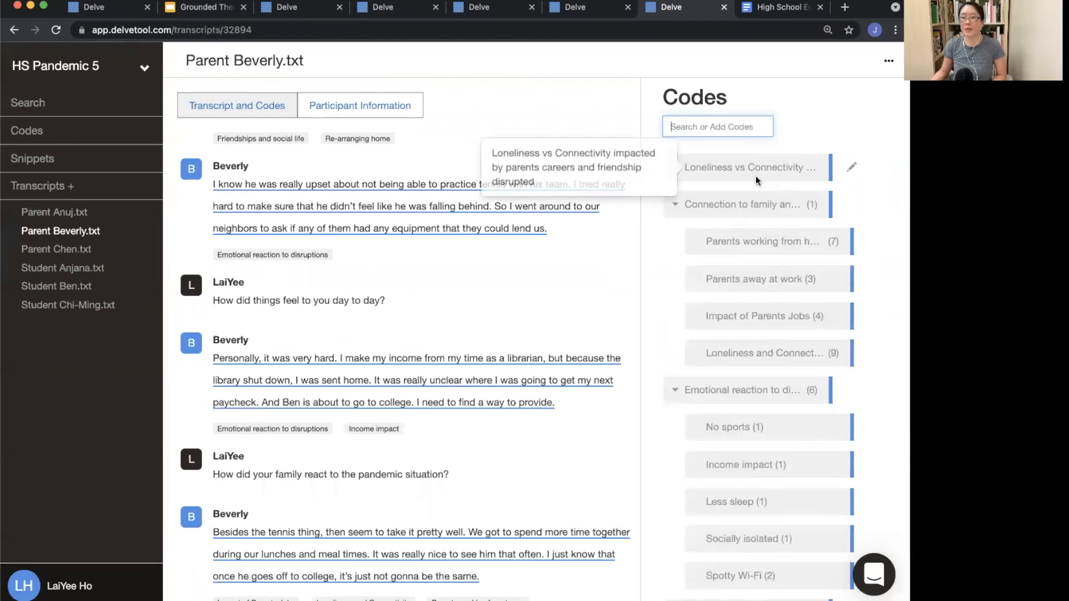
Step: Nest Connection to family and friends, Emotional reaction to disruptions and Friendships and social life under the new Loneliness vs Connectivity code
scroll(756, 175, down, 5)
scroll(756, 175, up, 5)
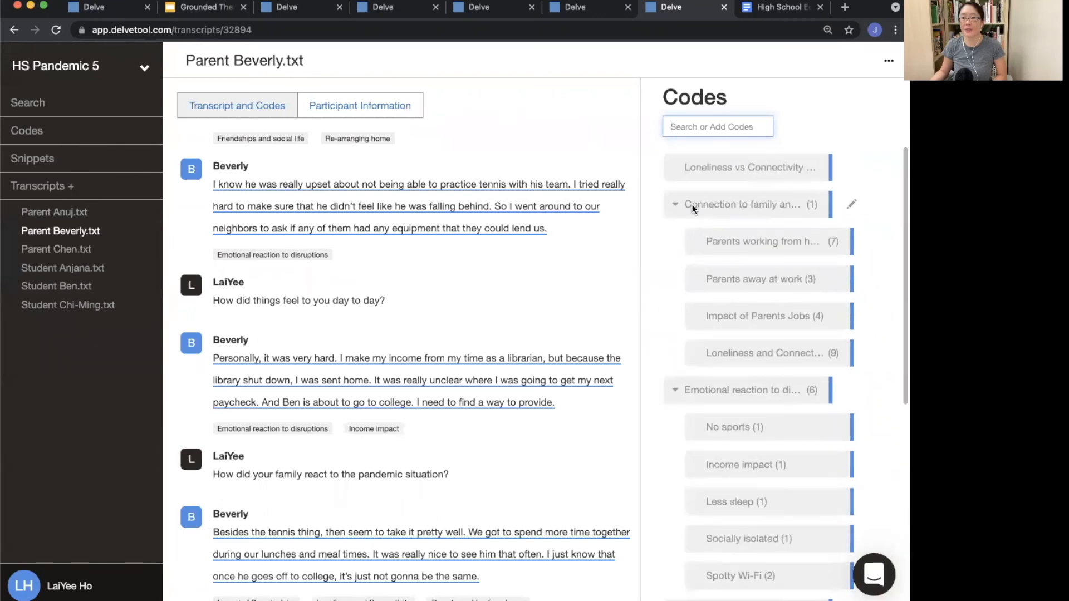
drag(693, 205, 739, 182)
drag(694, 385, 702, 365)
scroll(712, 443, down, 5)
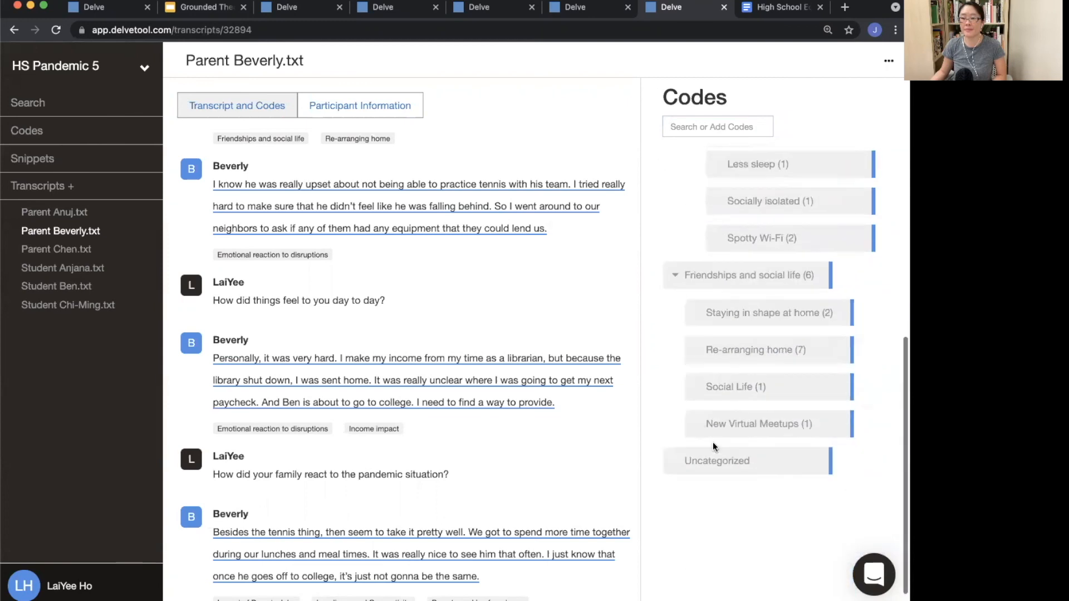
drag(715, 270, 725, 258)
scroll(724, 271, up, 6)
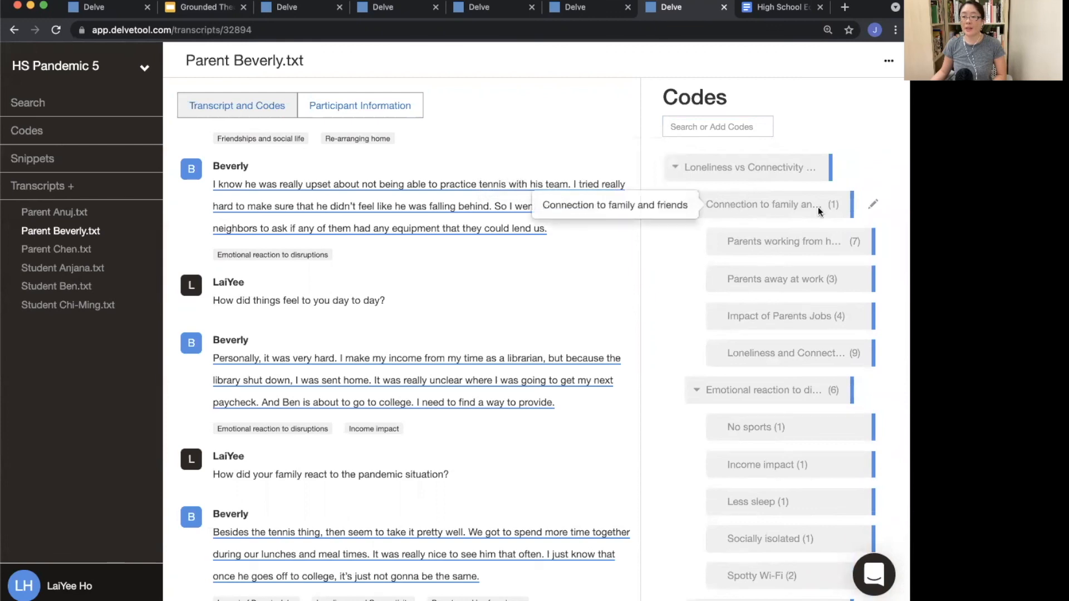
scroll(720, 388, down, 6)
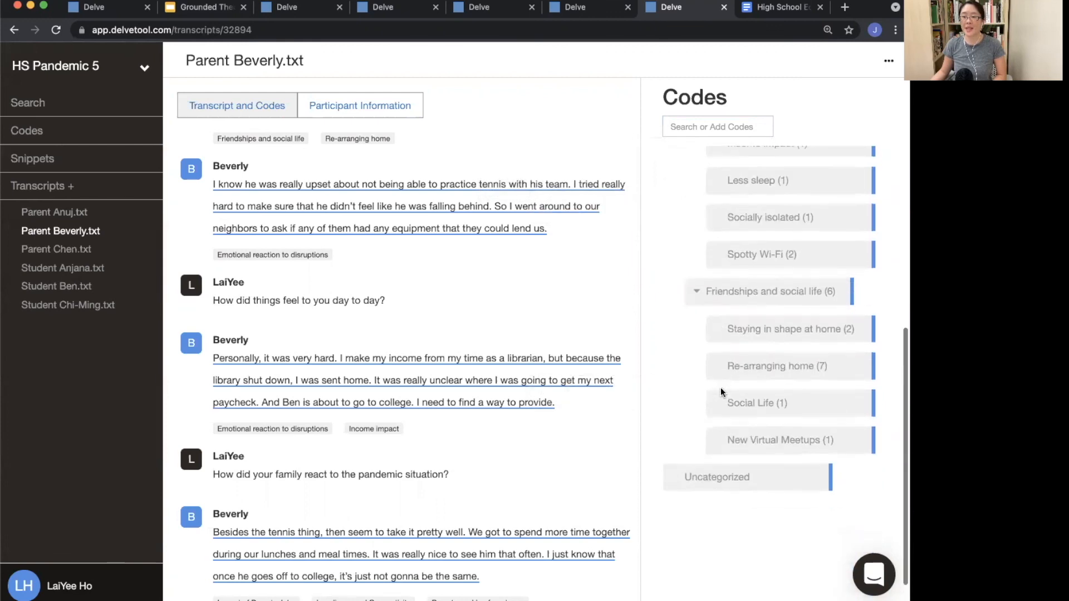
scroll(721, 388, up, 6)
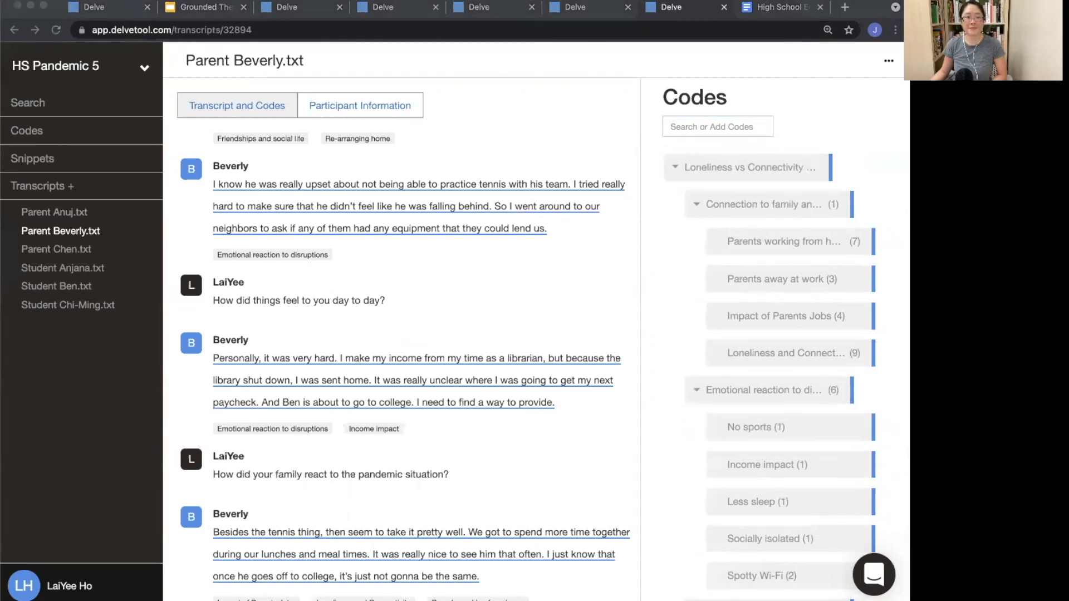
Step: Switch to the Grounded Theory presentation and advance through the coding slides to the Theory slide
click(189, 6)
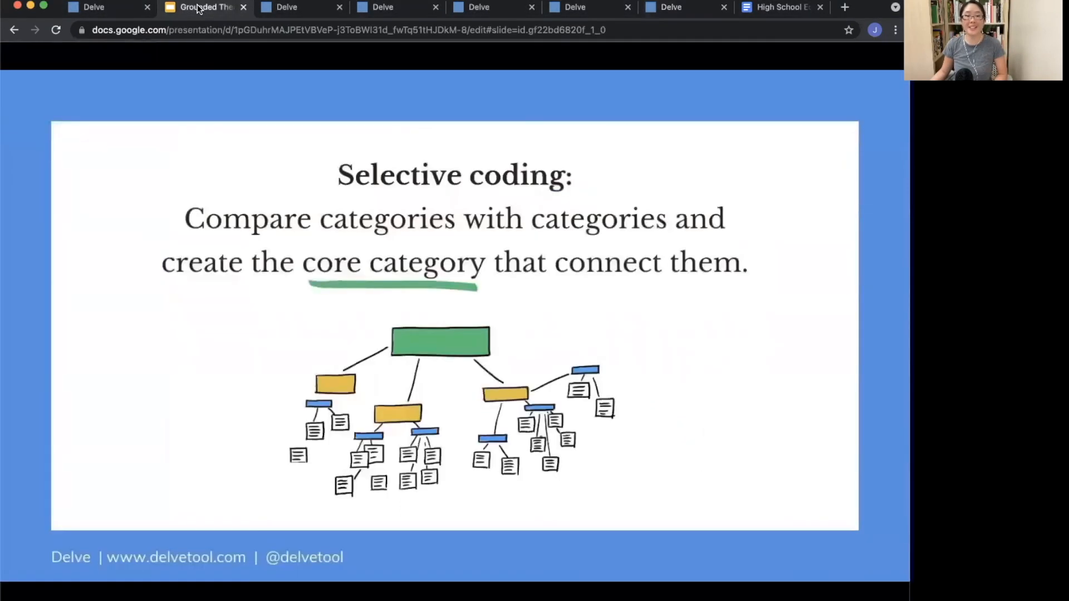
key(Right)
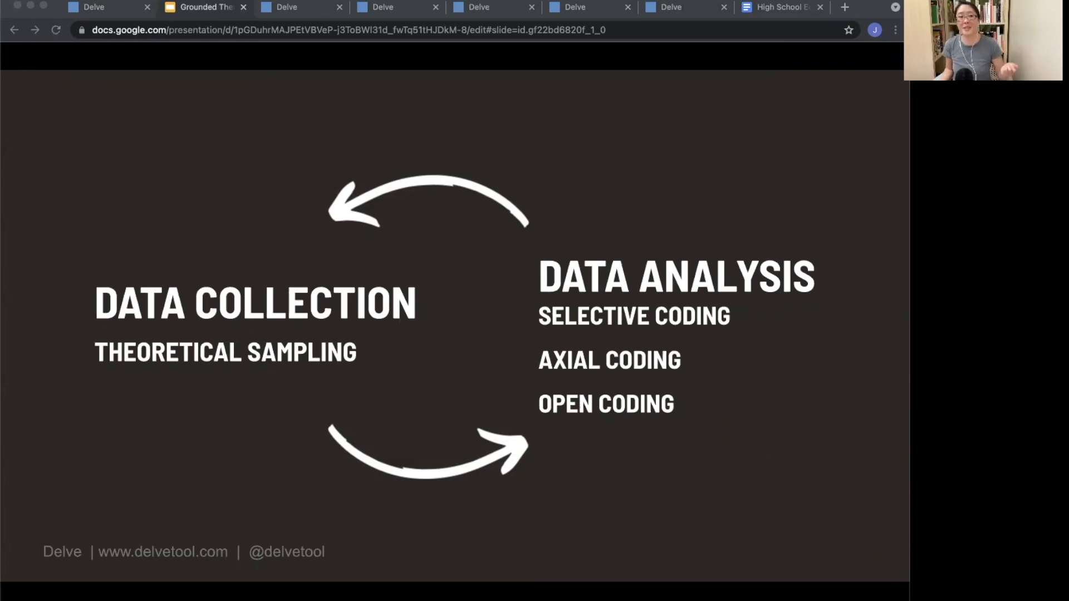
key(Right)
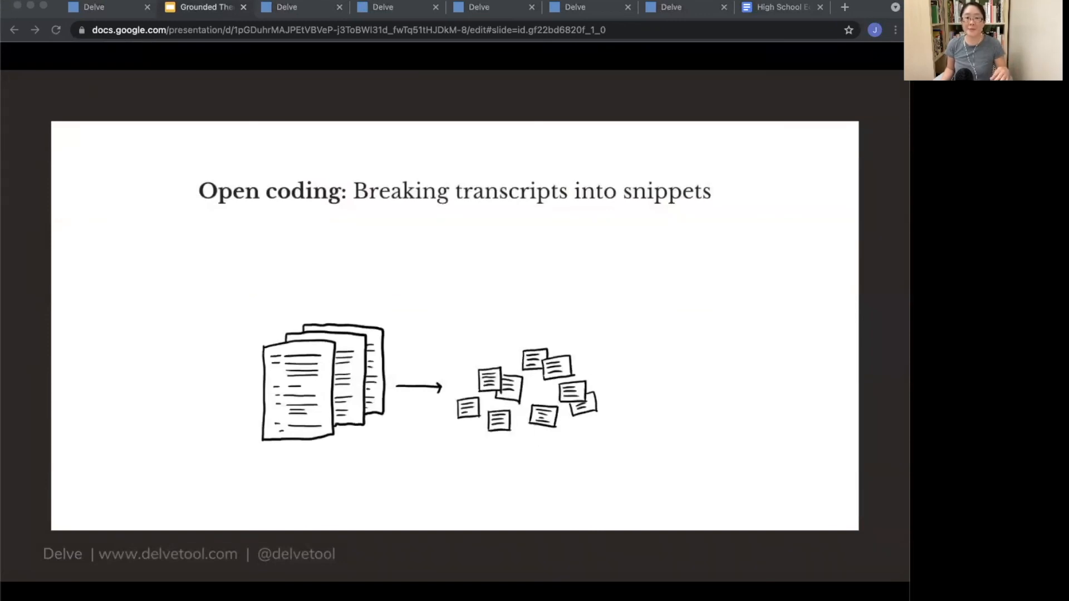
key(Right)
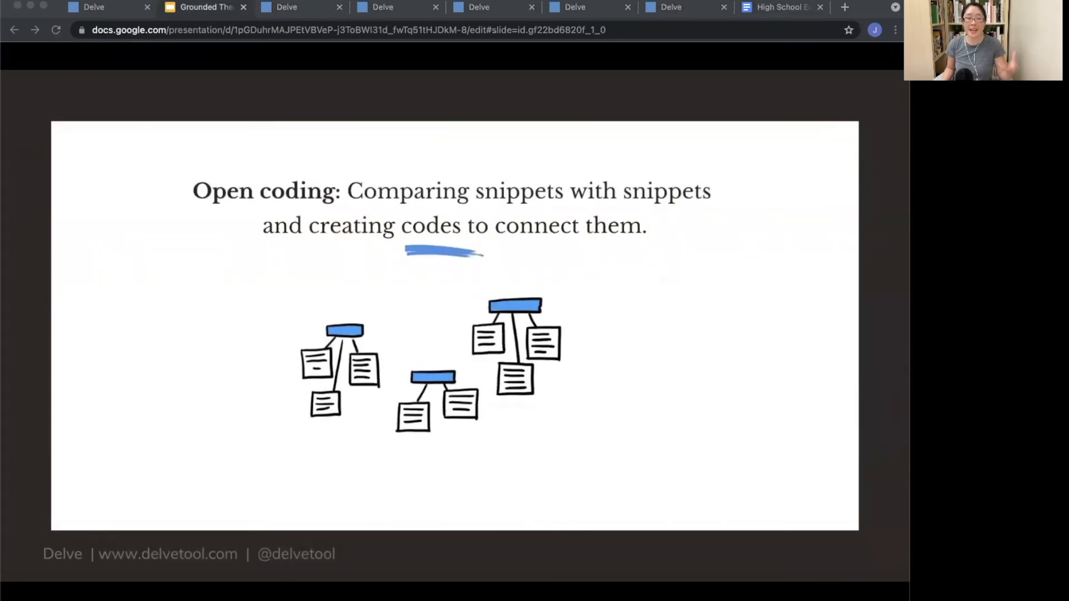
key(Right)
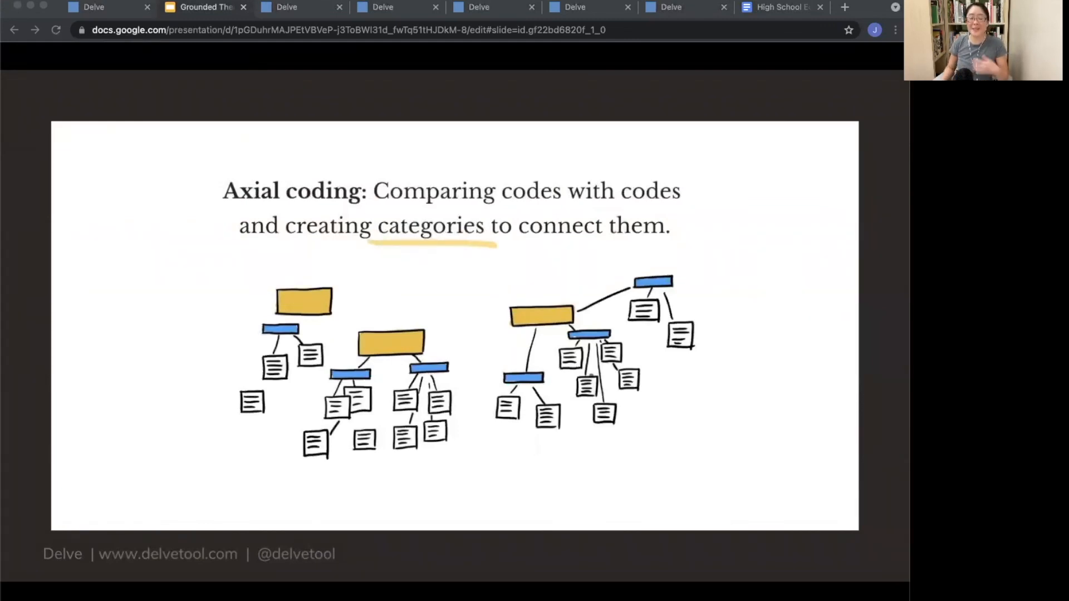
key(Right)
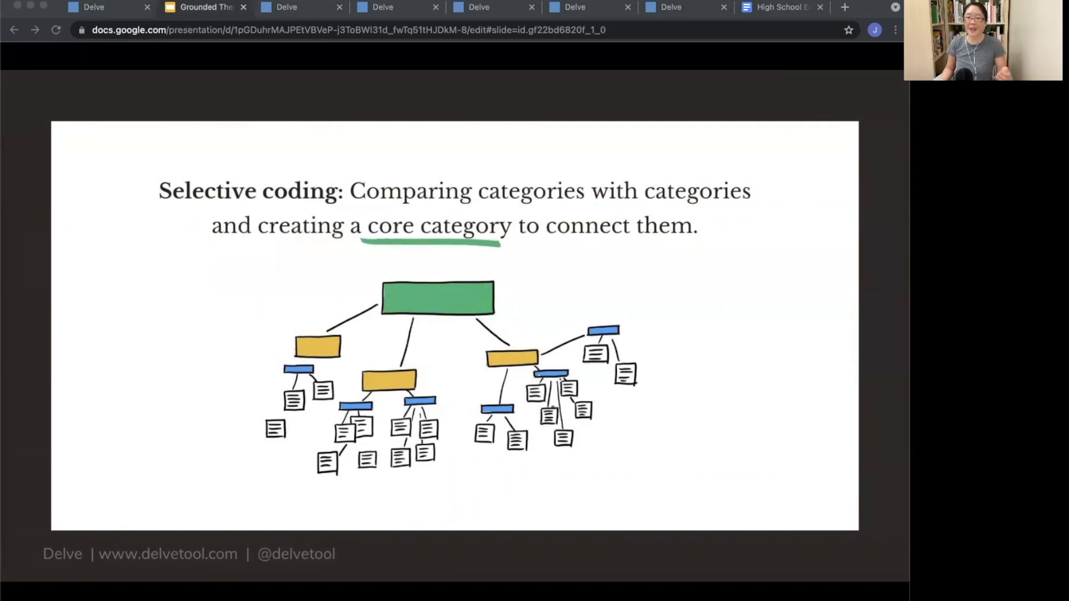
key(Right)
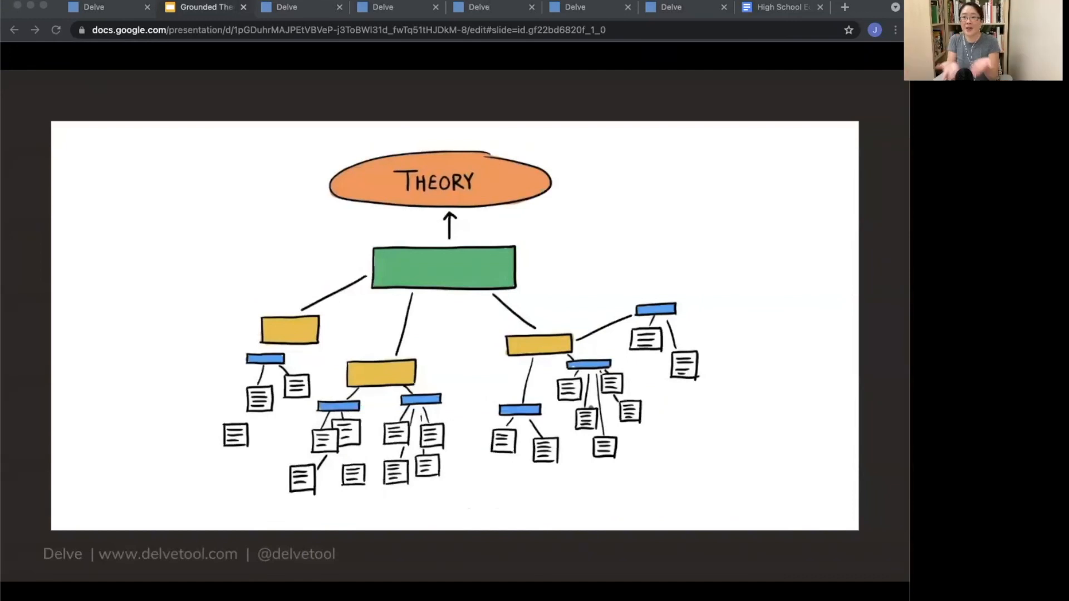
key(Right)
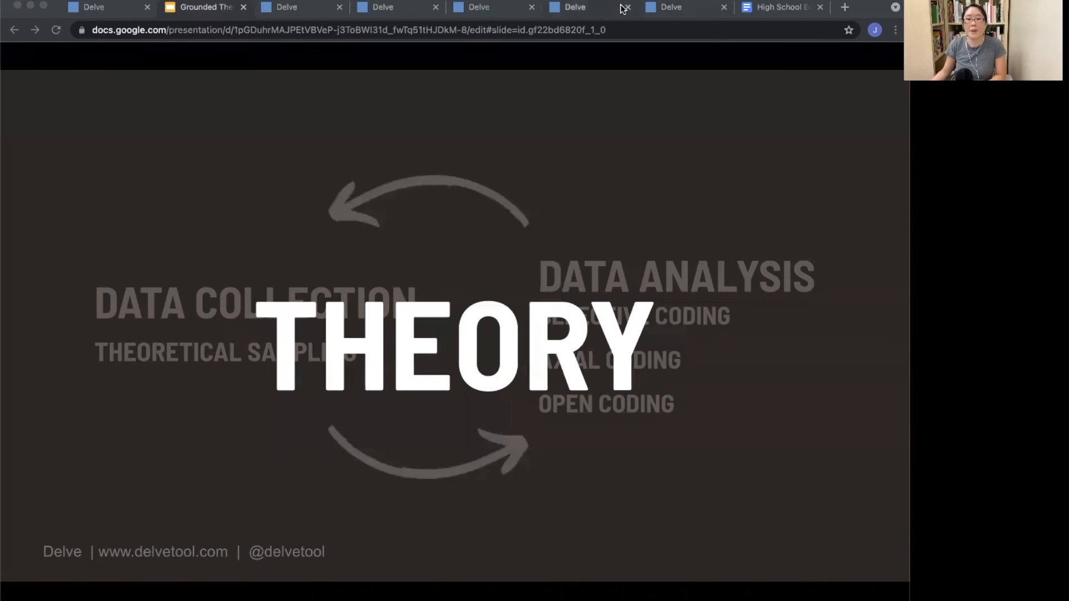
Step: Return to Delve and review the new category hierarchy on the Codes page
click(696, 11)
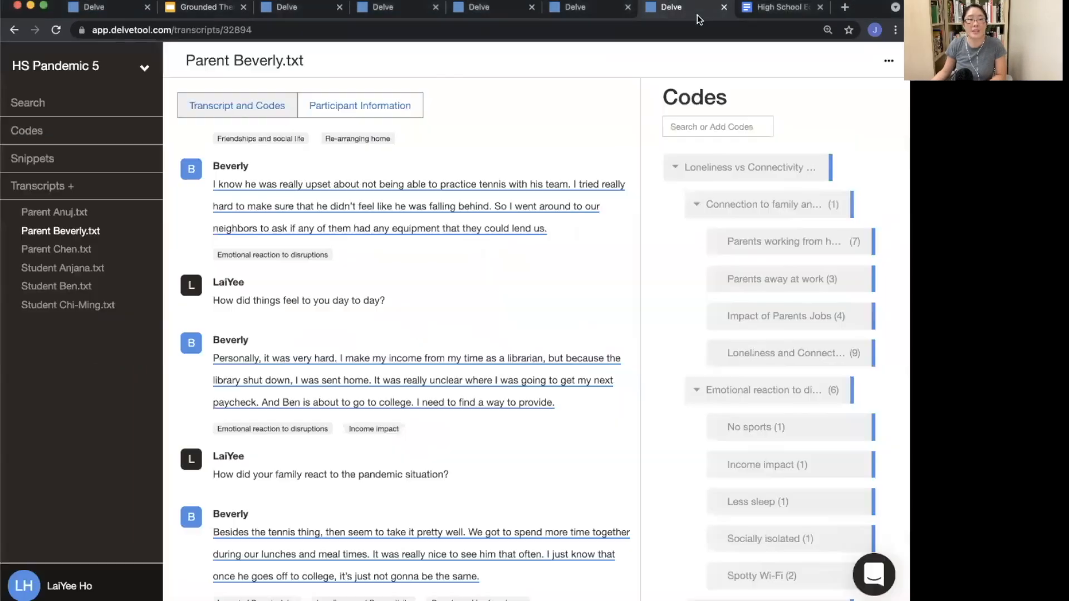
click(33, 139)
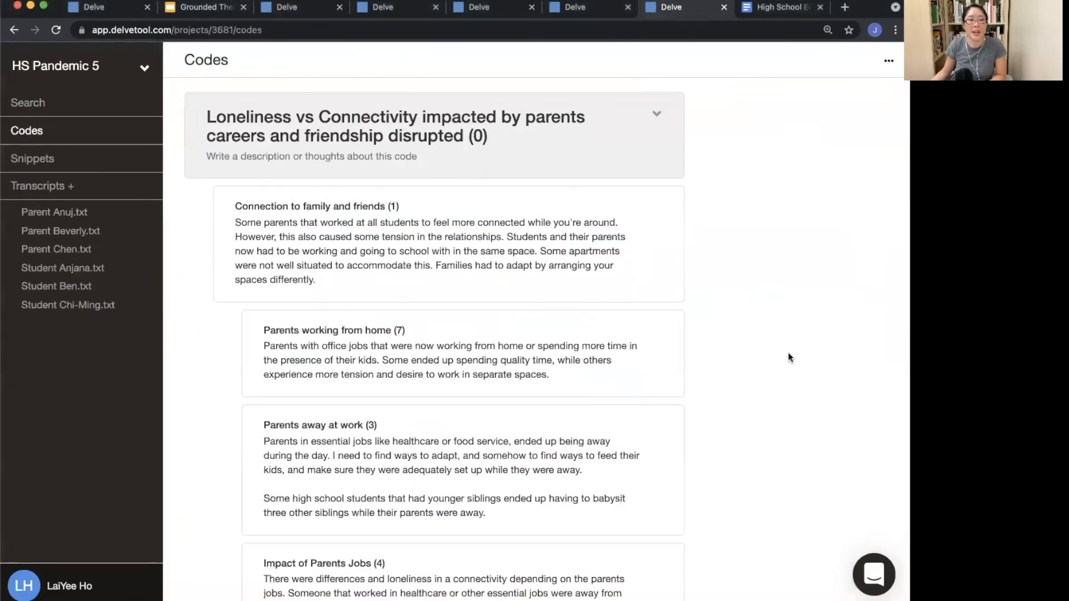
scroll(744, 402, down, 5)
scroll(743, 402, up, 5)
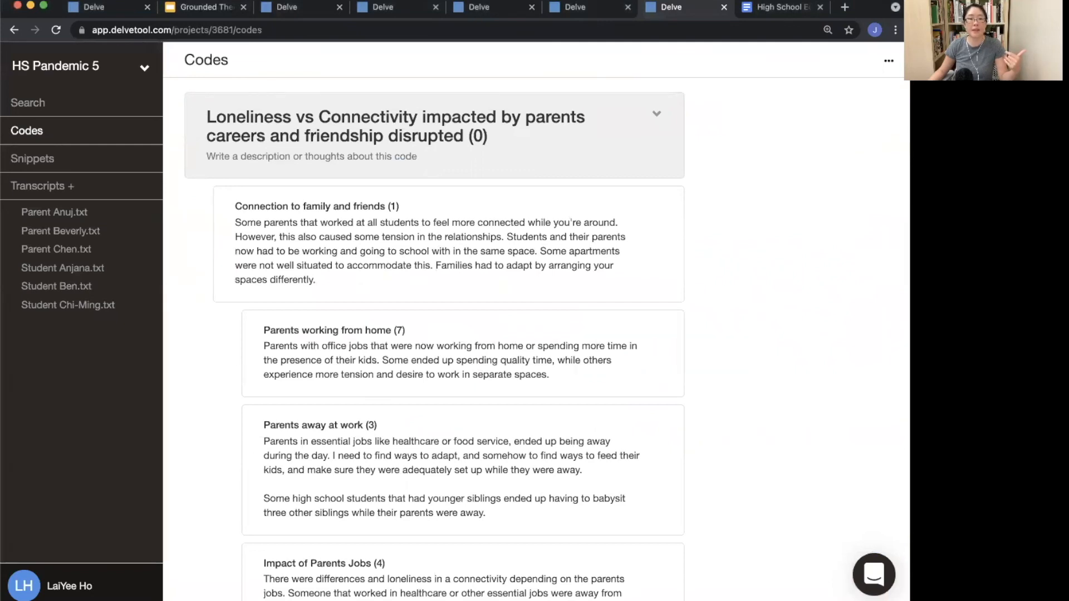
scroll(532, 397, down, 5)
scroll(532, 397, up, 5)
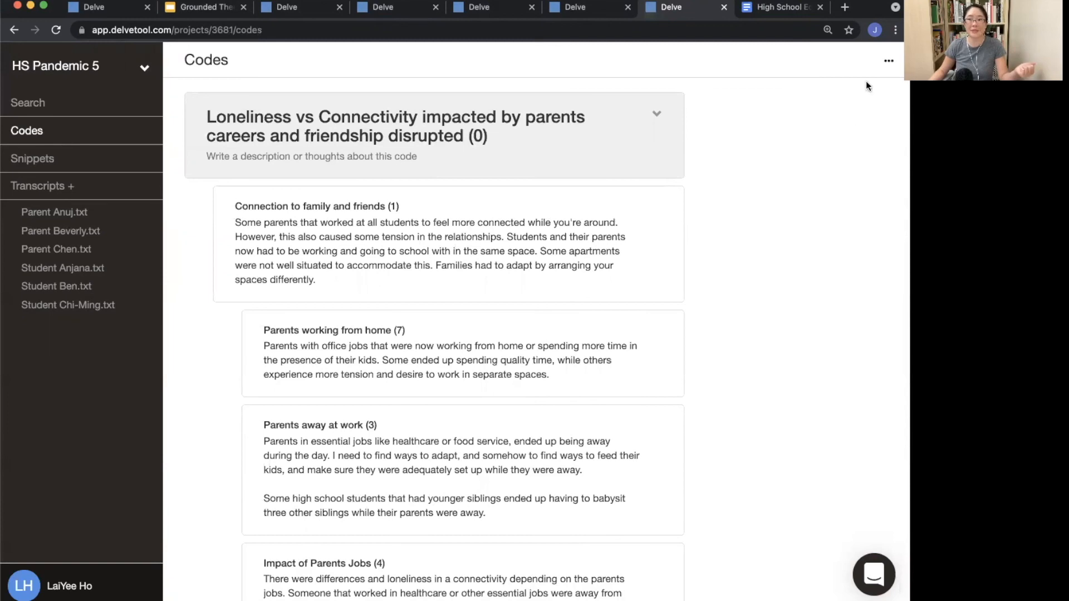
Step: Export the codes as DOC and review the High School Education During Pandemic document
click(889, 60)
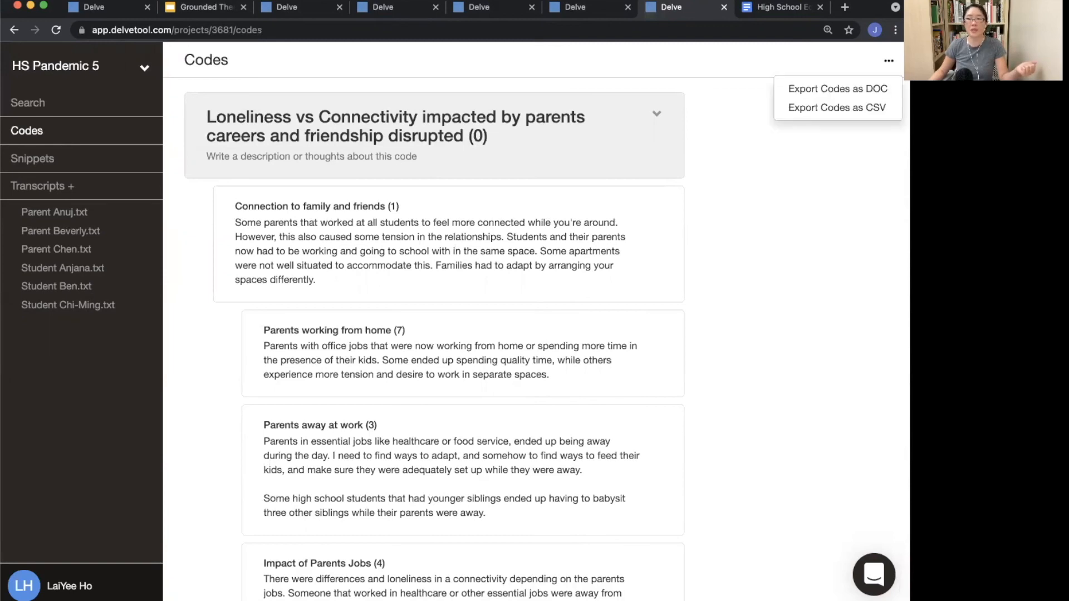
click(817, 92)
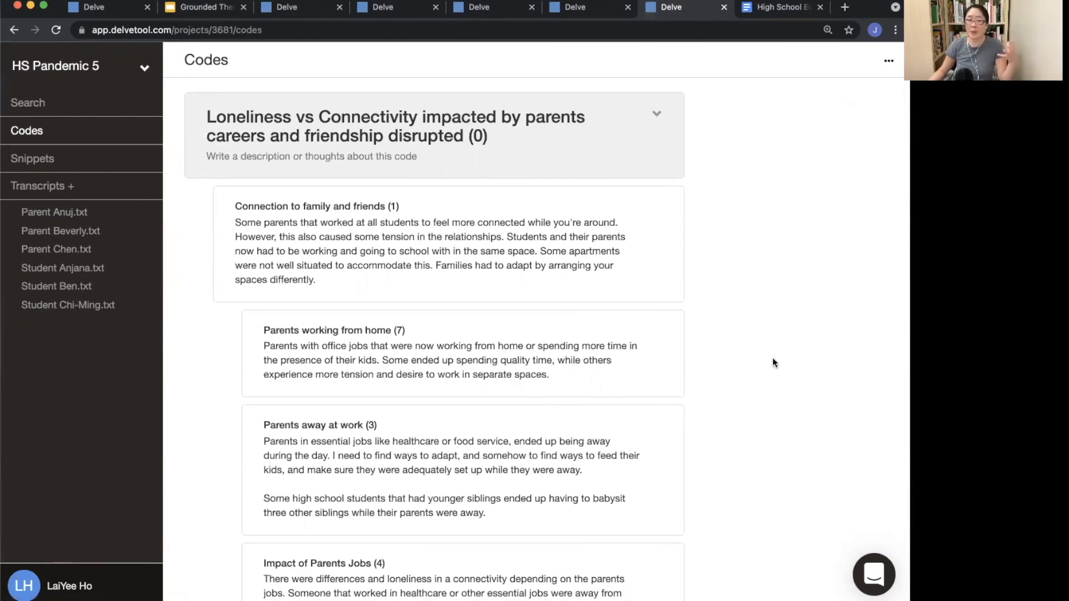
click(767, 11)
scroll(640, 390, down, 6)
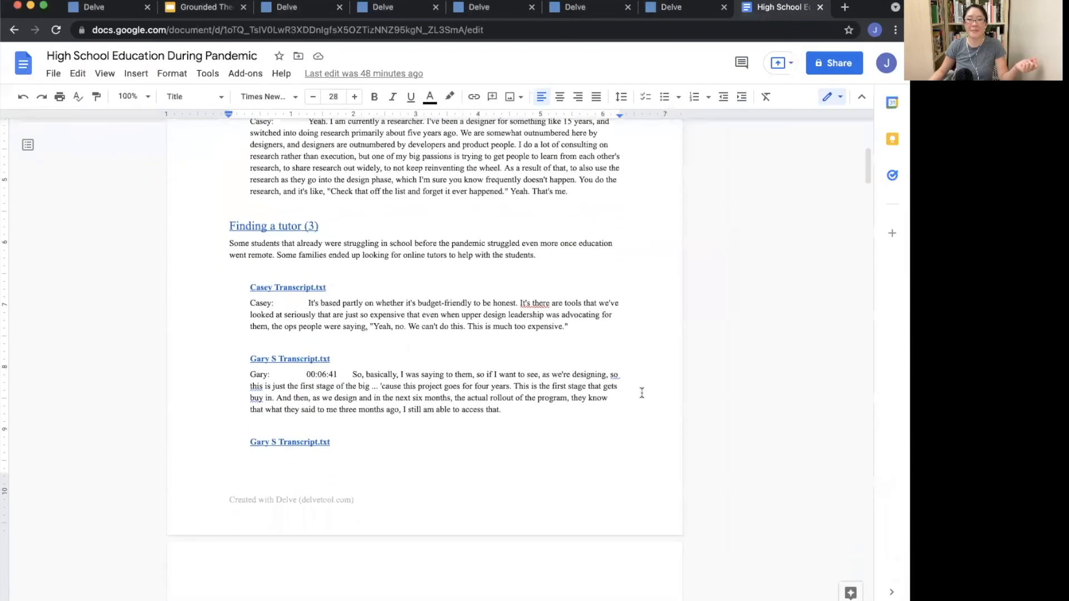
scroll(642, 393, up, 6)
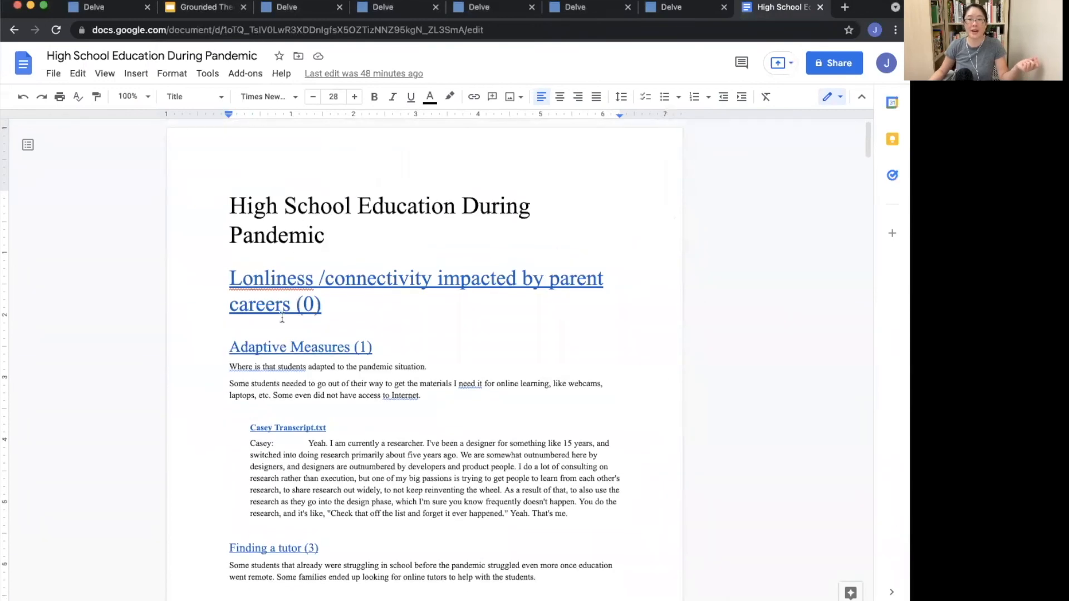
scroll(283, 317, down, 4)
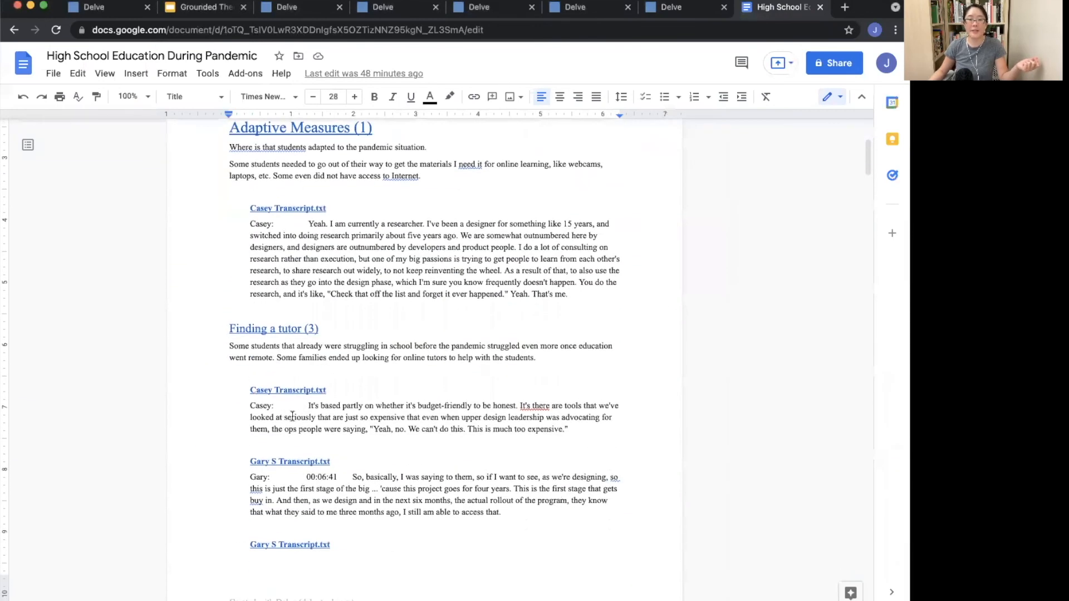
Step: Review the exported High School Education During Pandemic document's code sections and compare it with the Delve Codes page
scroll(292, 417, down, 10)
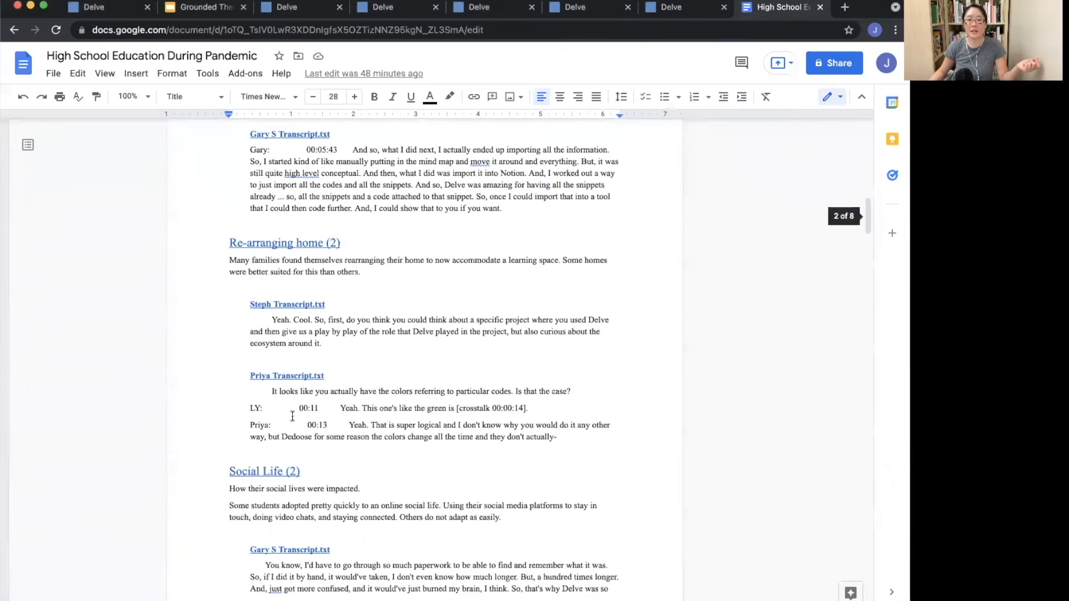
scroll(292, 416, down, 7)
scroll(292, 417, down, 15)
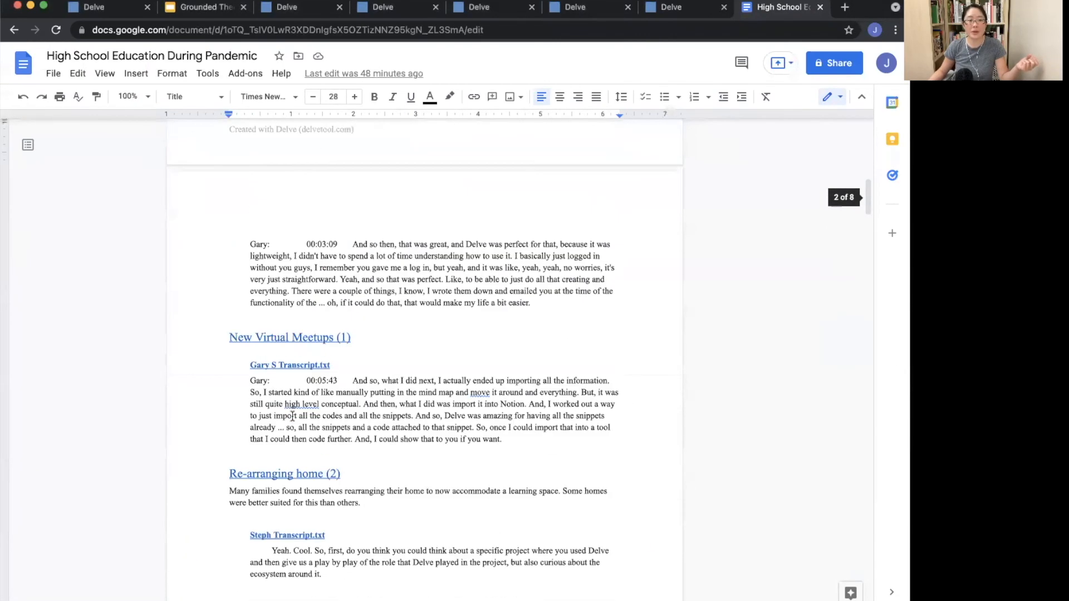
scroll(292, 416, up, 11)
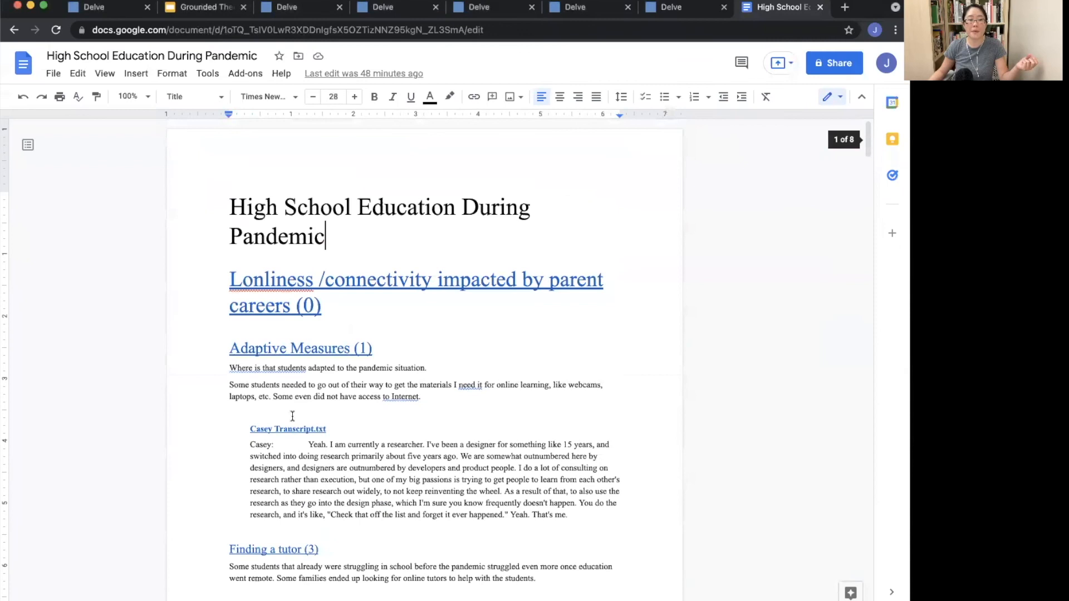
click(691, 13)
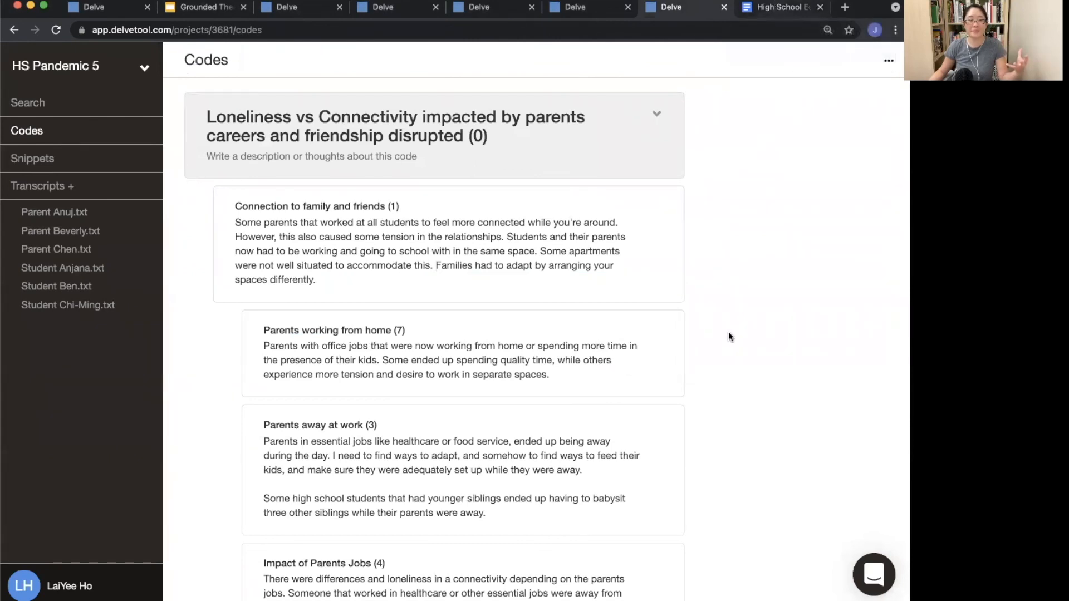
click(788, 12)
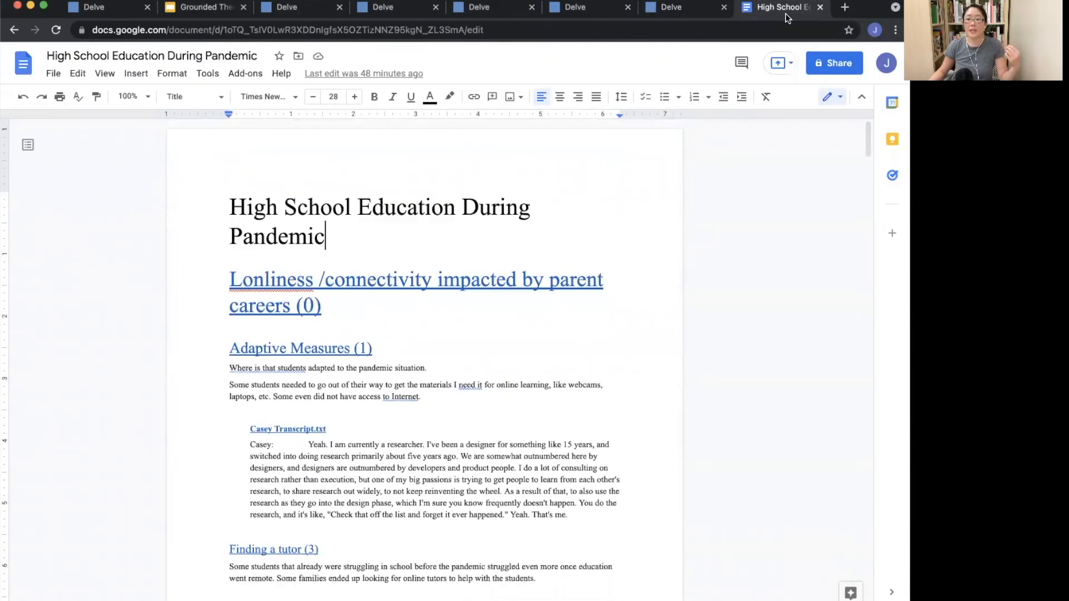
click(693, 11)
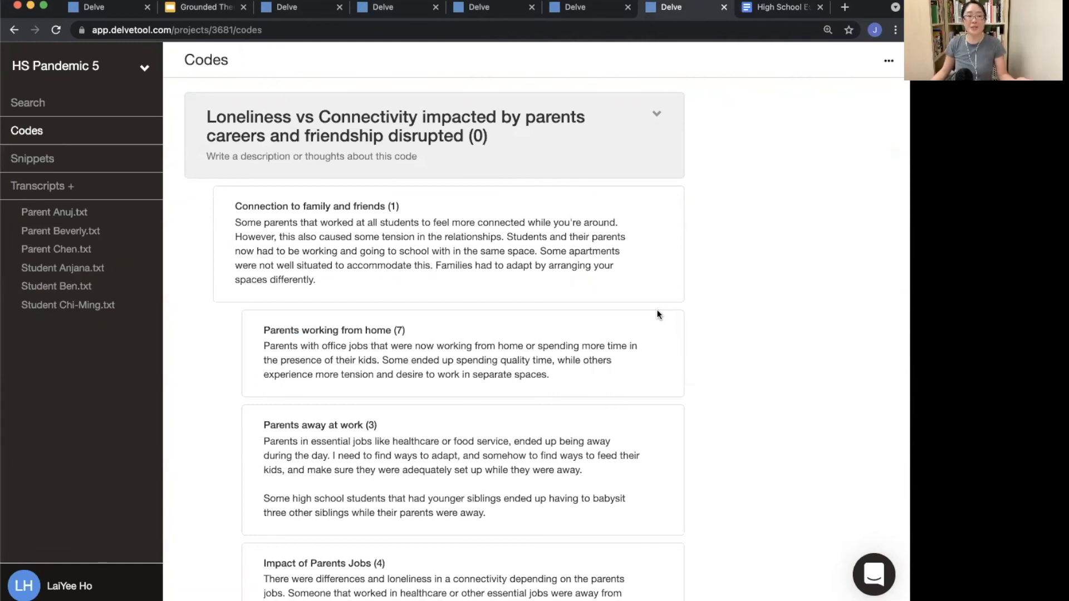
Step: Switch to the Grounded Theory presentation and advance through the closing slides to the End slide
click(206, 7)
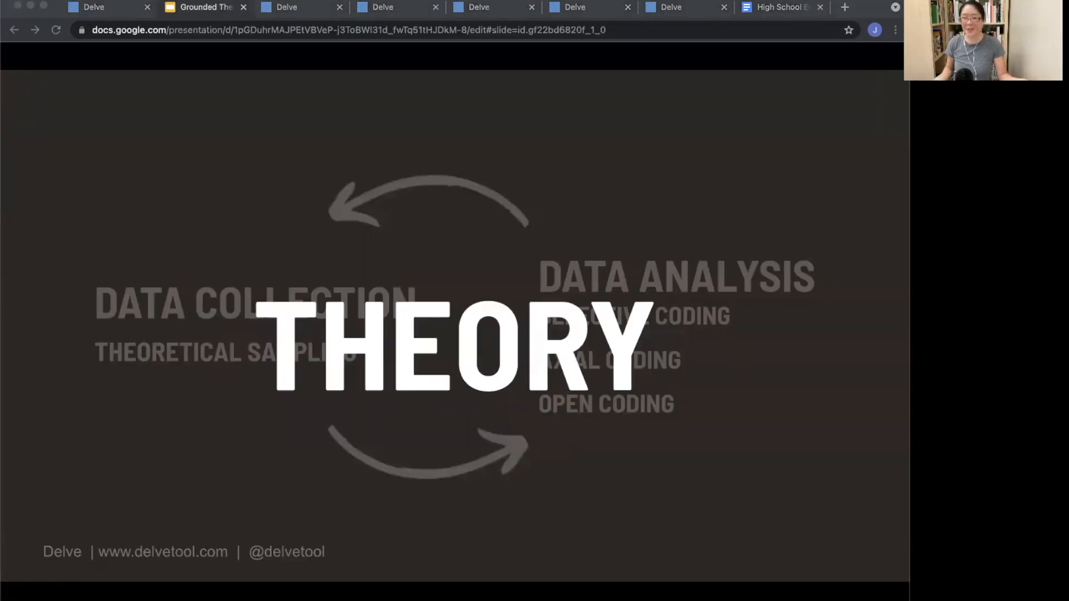
key(Right)
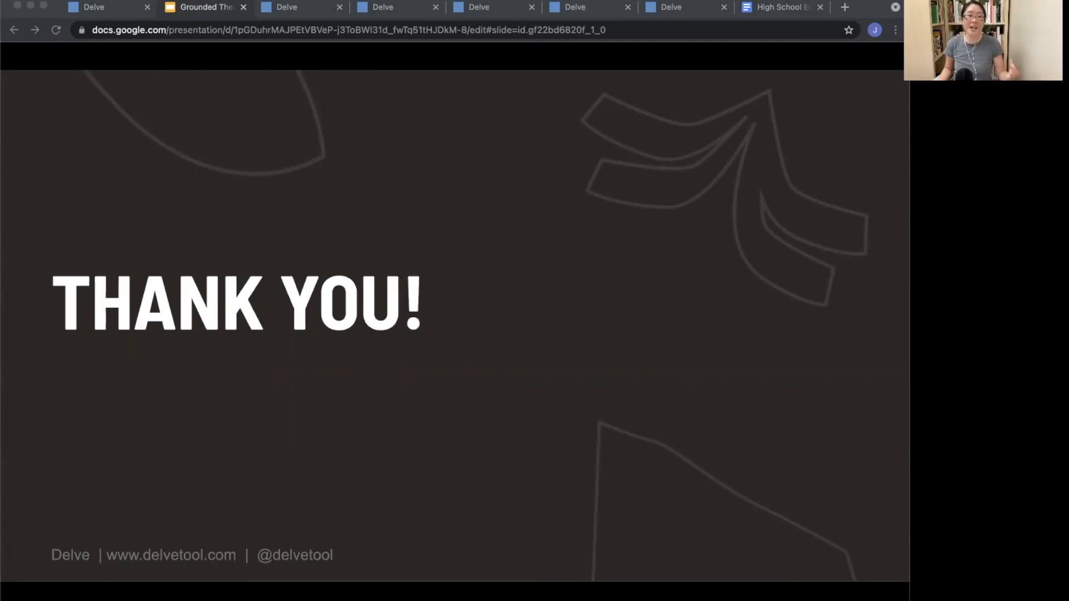
key(Right)
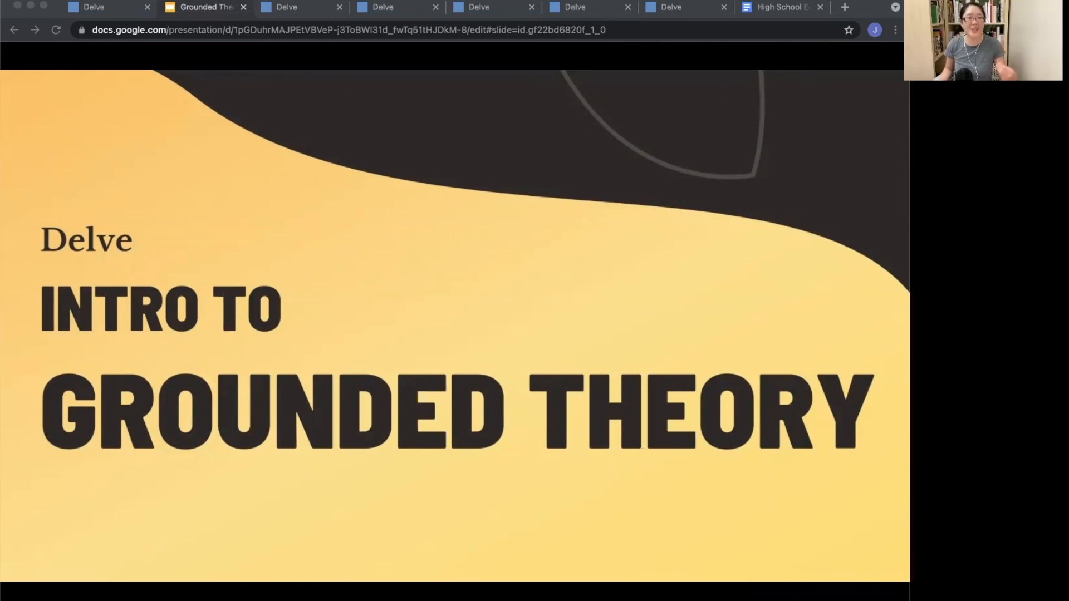
key(Right)
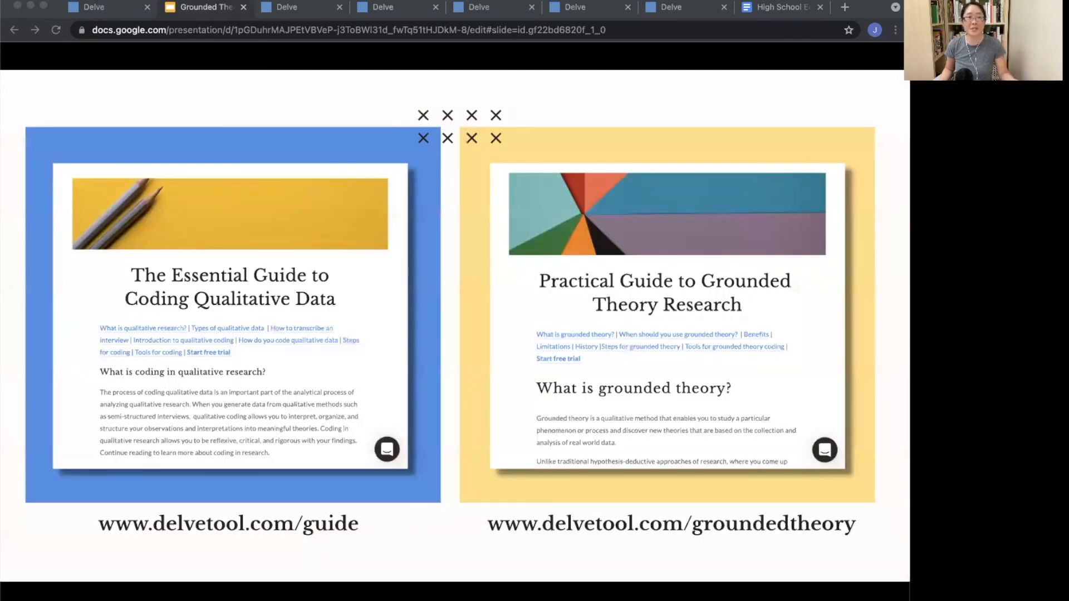
key(Right)
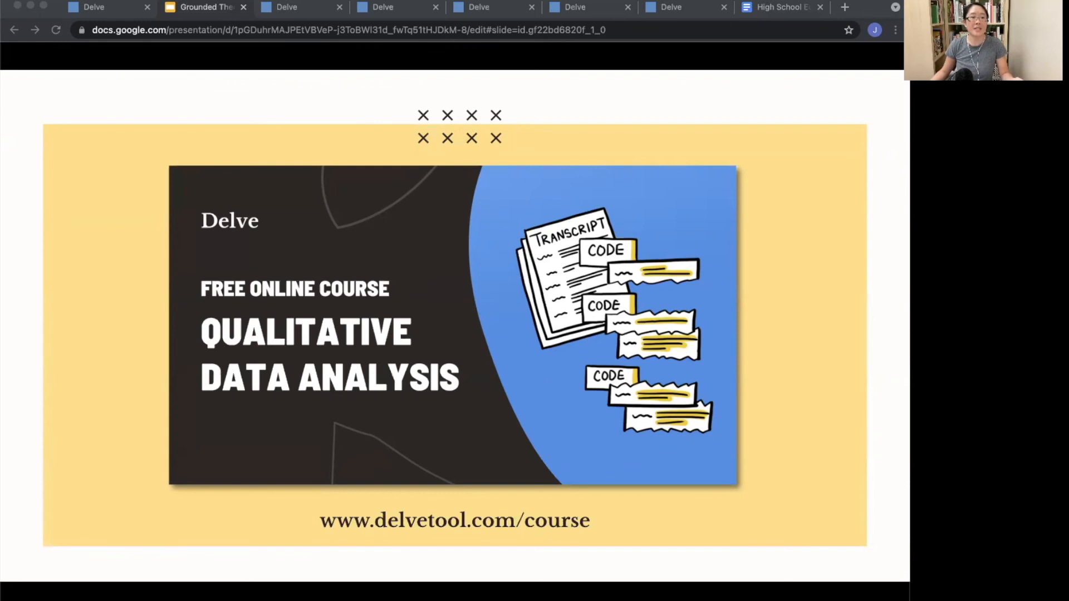
key(Right)
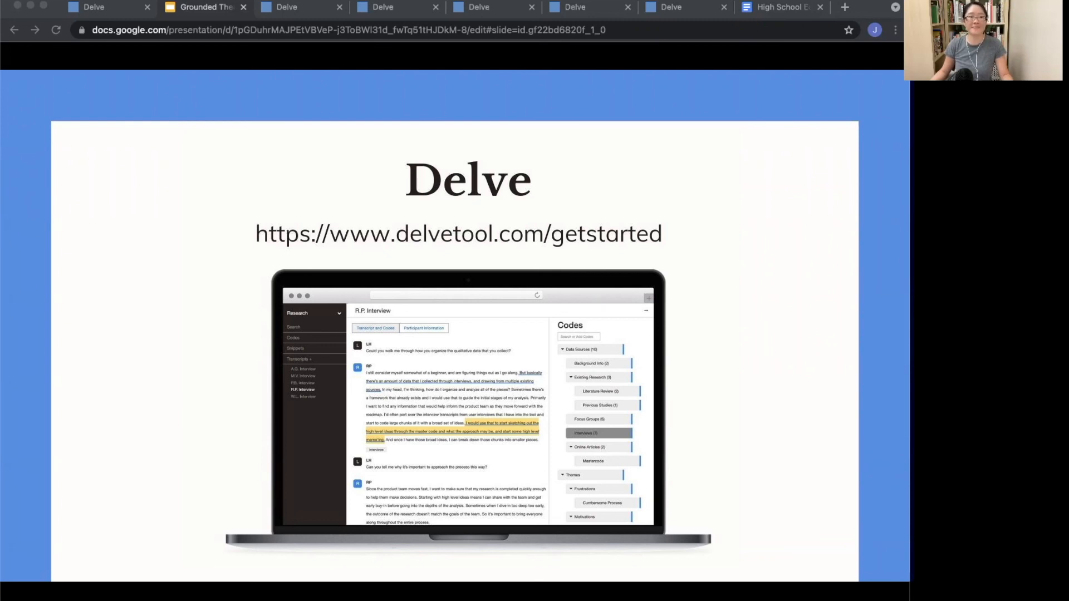
key(Right)
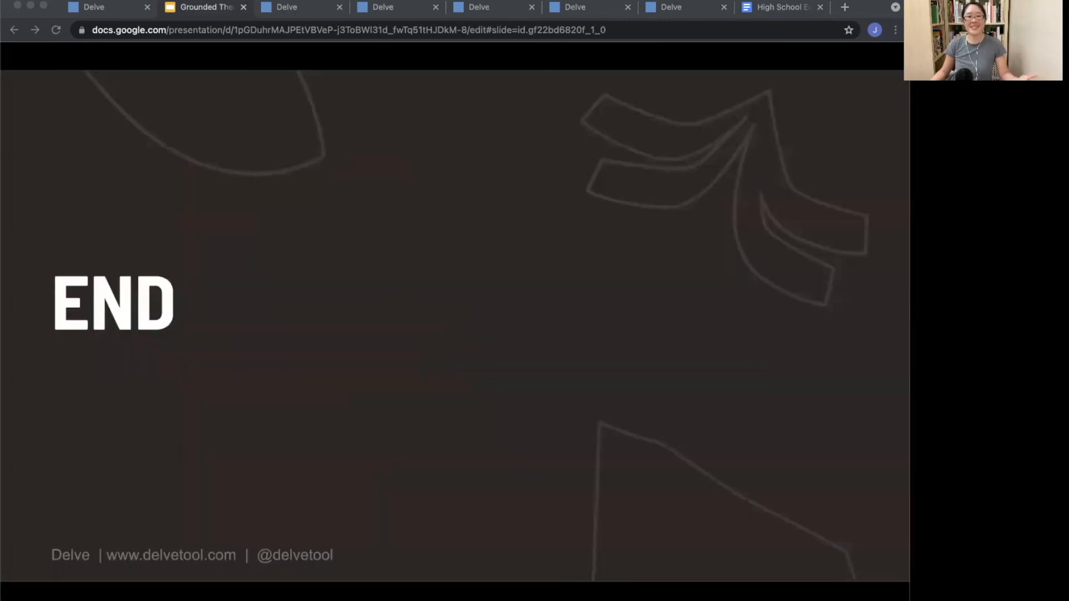